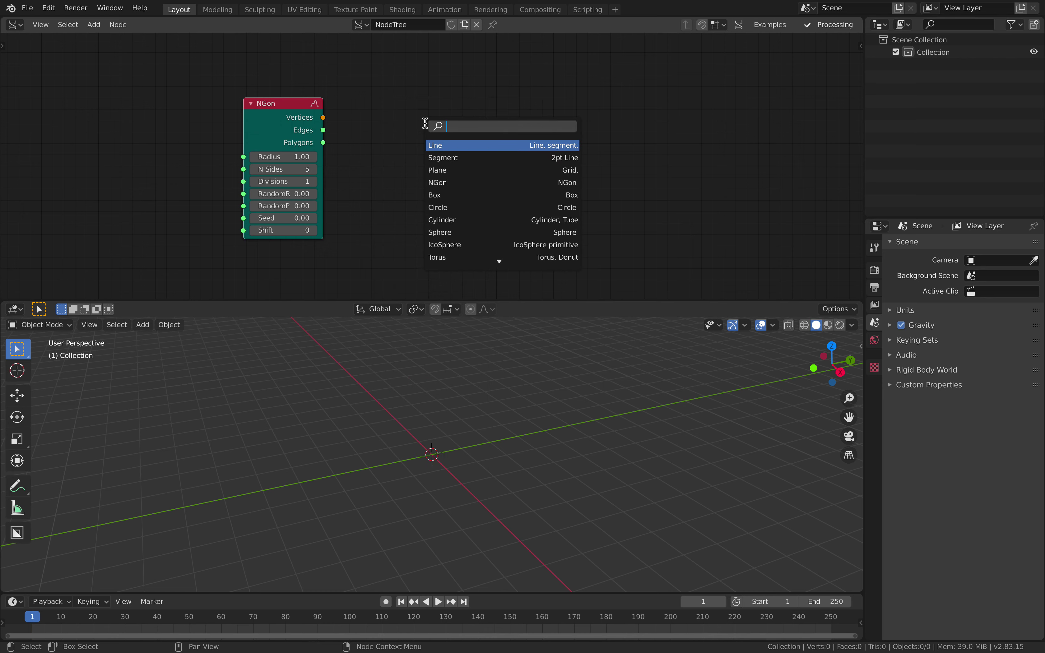
# - Add a BV Alpha viewer node beside the NGon node and link the NGon's vertices, edges and polygons to it
pyautogui.press('Return')
pyautogui.click(481, 86)
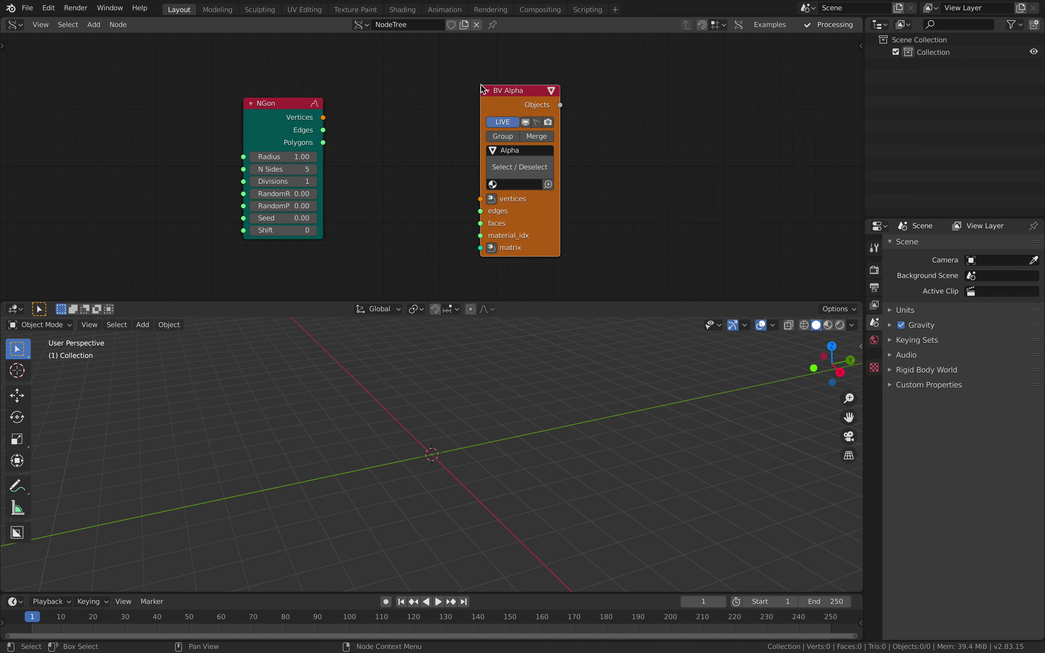
pyautogui.press('f')
pyautogui.click(439, 74)
pyautogui.moveTo(497, 372); pyautogui.dragTo(501, 402, button='middle')
pyautogui.scroll(4, 531, 427)
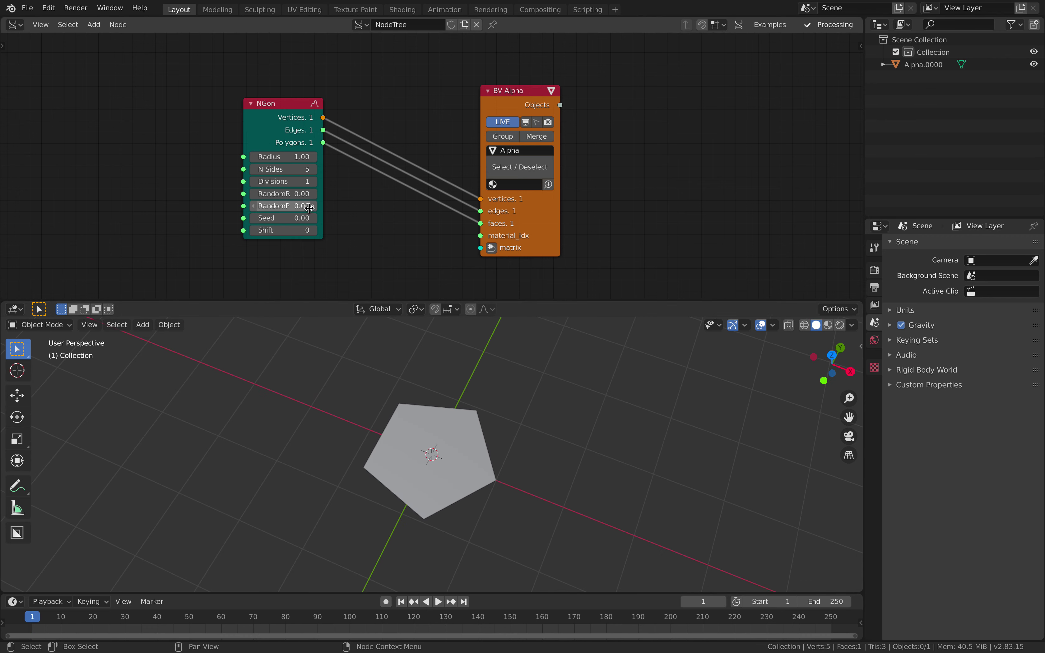
# - Randomize the NGon shape with RandomR 0.60, RandomP 0.36 and Seed 1.62
pyautogui.moveTo(303, 193); pyautogui.dragTo(309, 218)
pyautogui.moveTo(501, 440); pyautogui.dragTo(526, 427, button='middle')
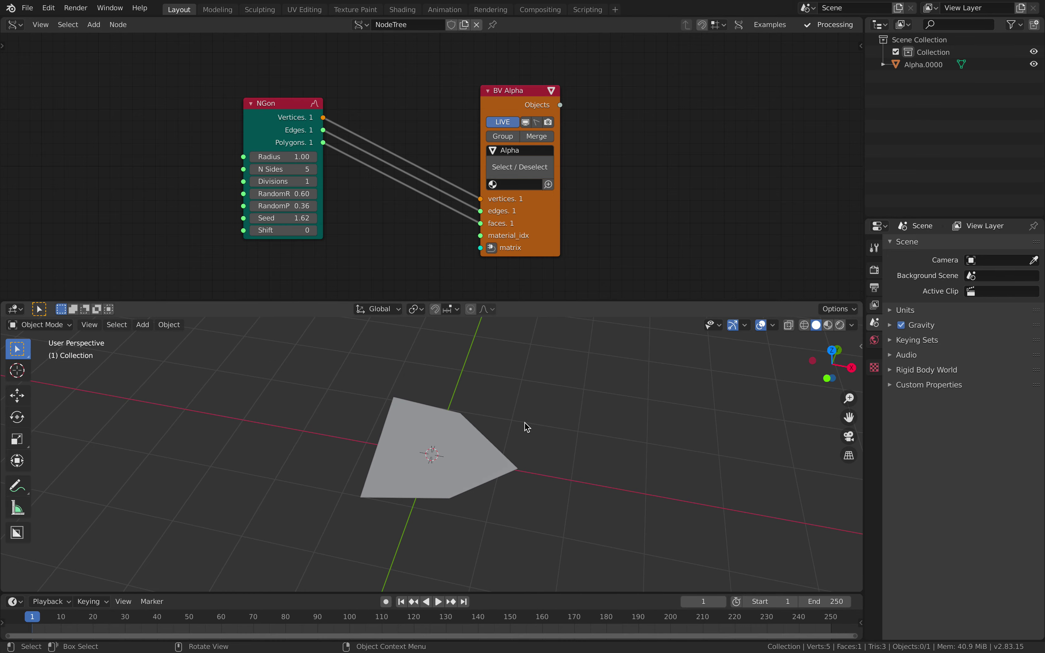
# - Save the file as random_improv_001.blend on the Desktop
pyautogui.press('super+s')
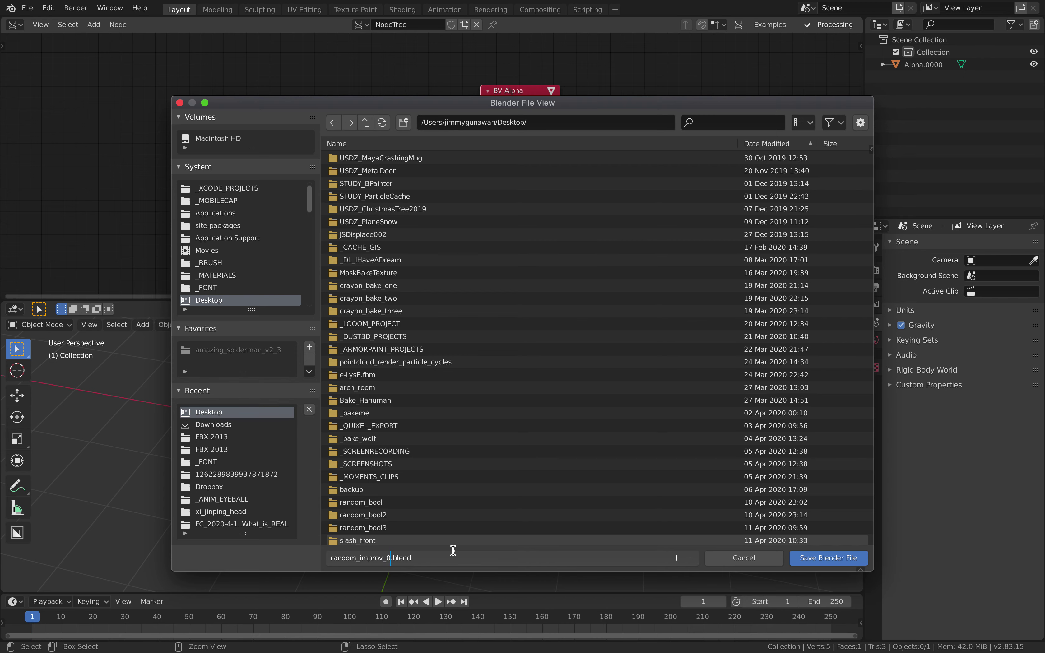
pyautogui.write('01')
pyautogui.press('Return')
pyautogui.click(816, 559)
# - Spread the NGon and BV Alpha nodes apart to make room between them
pyautogui.moveTo(543, 228); pyautogui.dragTo(634, 195)
pyautogui.moveTo(270, 111); pyautogui.dragTo(190, 119)
pyautogui.moveTo(329, 195); pyautogui.dragTo(360, 194, button='middle')
pyautogui.scroll(-2, 329, 191)
pyautogui.moveTo(568, 196); pyautogui.dragTo(592, 186)
# - Add a Bevel node below the links between the NGon and BV Alpha nodes and widen it
pyautogui.hotkey('shift', 'a')
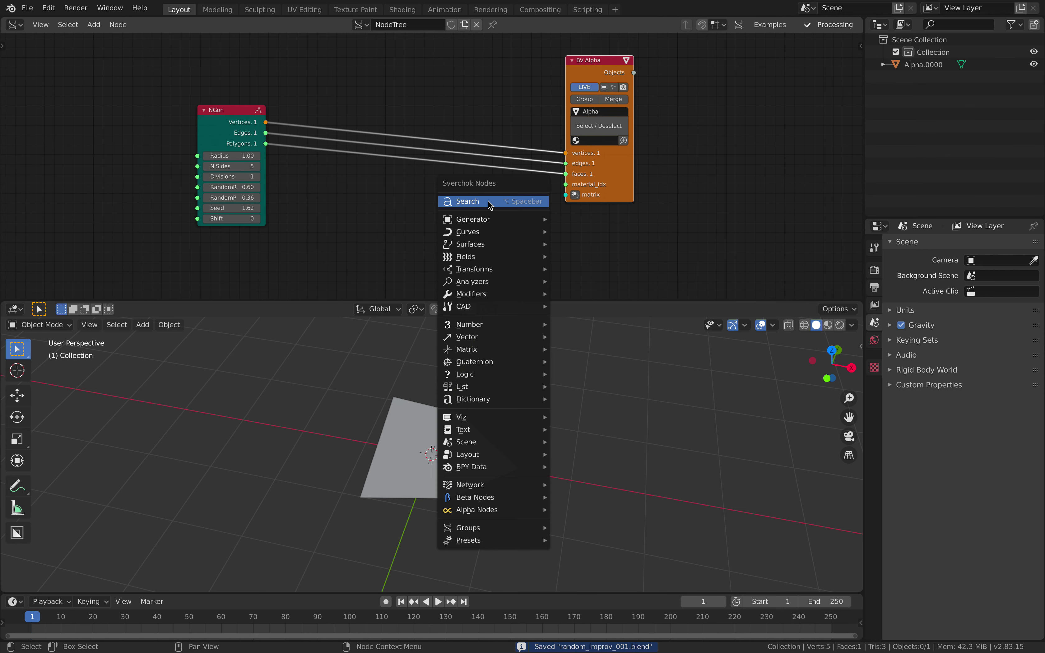
pyautogui.click(488, 201)
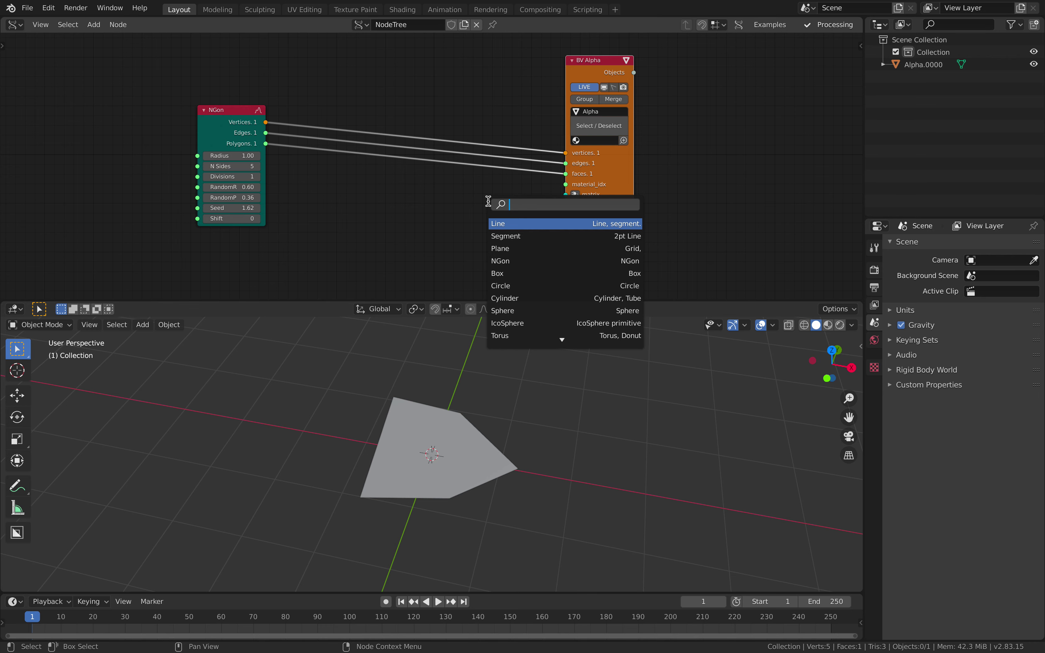
pyautogui.write('bev')
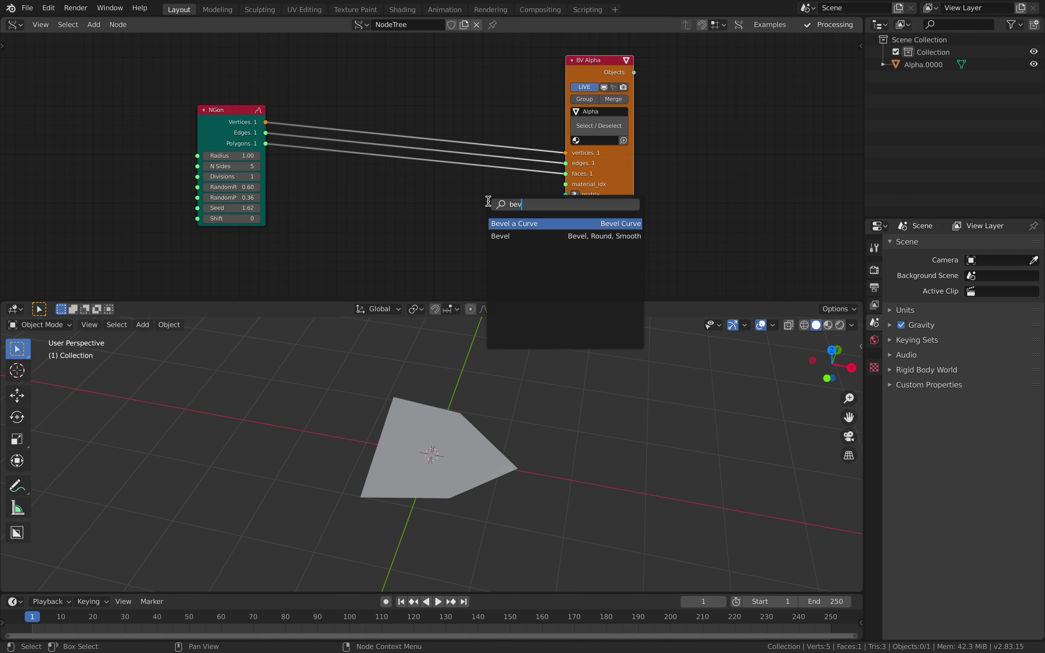
pyautogui.press('Down')
pyautogui.press('Return')
pyautogui.click(331, 186)
pyautogui.moveTo(327, 181); pyautogui.dragTo(343, 136, button='middle')
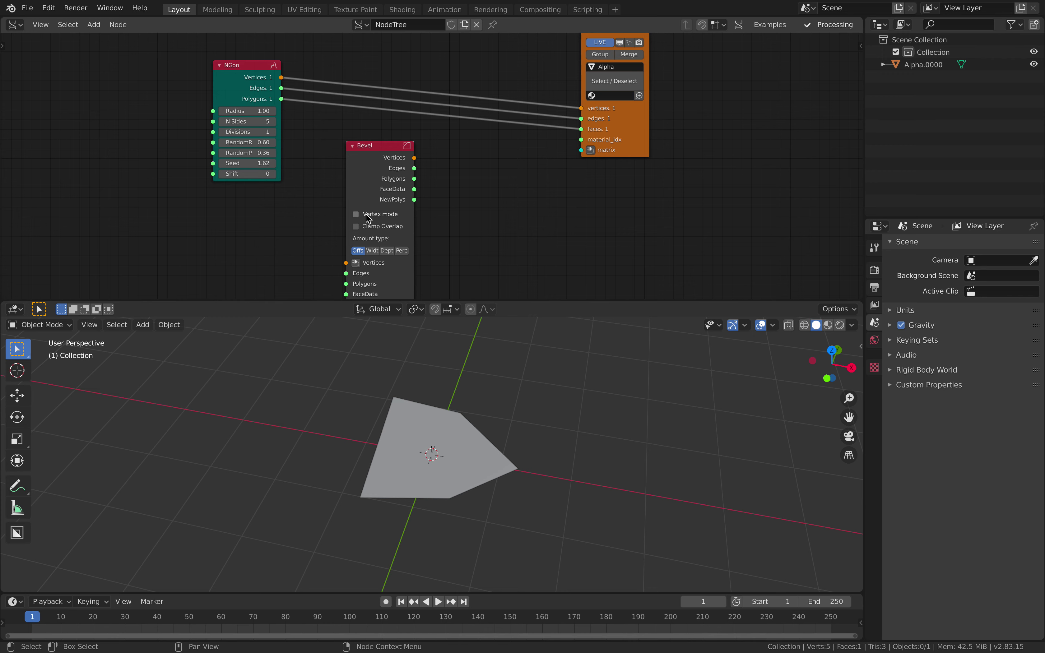
pyautogui.moveTo(347, 216); pyautogui.dragTo(323, 212)
pyautogui.moveTo(306, 207); pyautogui.dragTo(312, 191, button='middle')
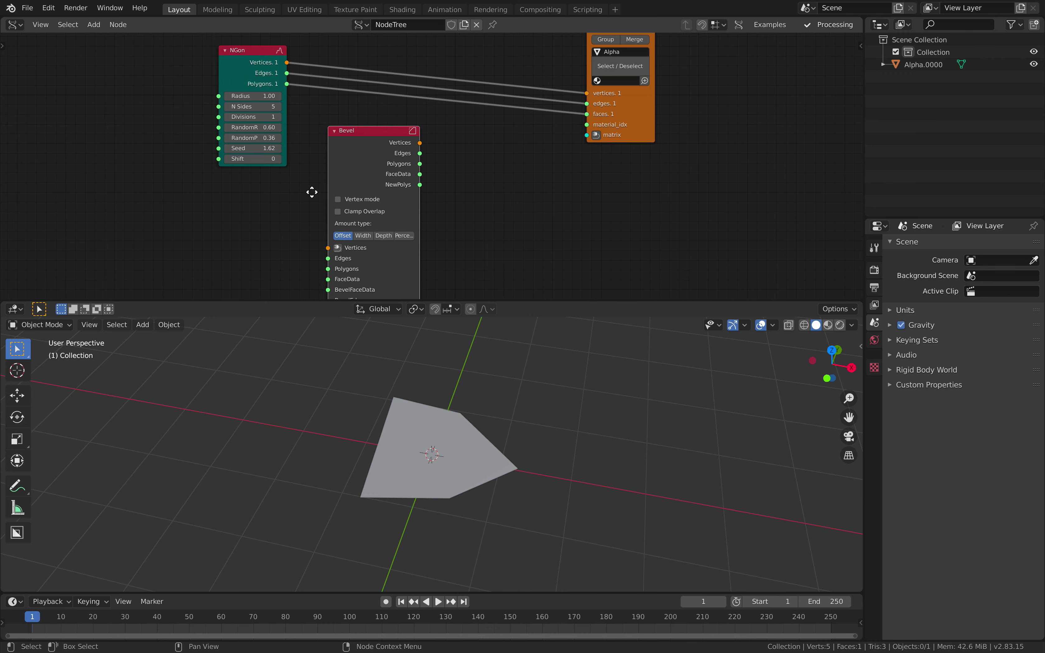
# - Link the NGon's vertices, edges and polygons through the Bevel node into the BV Alpha viewer node
pyautogui.hotkey('alt', 'a')
pyautogui.scroll(-1, 304, 138)
pyautogui.click(255, 74)
pyautogui.keyDown('shift'); pyautogui.click(349, 141); pyautogui.keyUp('shift')
pyautogui.press('f')
pyautogui.hotkey('alt', 'a')
pyautogui.click(388, 146)
pyautogui.keyDown('shift'); pyautogui.click(615, 135); pyautogui.keyUp('shift')
pyautogui.hotkey('shift', 'f')
pyautogui.hotkey('alt', 'a')
# - Move the Bevel node up between the NGon and BV Alpha nodes, and bring BV Alpha closer to it
pyautogui.moveTo(390, 140); pyautogui.dragTo(438, 83)
pyautogui.scroll(2, 536, 119)
pyautogui.moveTo(639, 122); pyautogui.dragTo(614, 133)
pyautogui.scroll(1, 570, 169)
# - Bevel the polygon's corners in Vertex mode with Amount 0.45 and Segments 3, and save the file
pyautogui.moveTo(449, 421); pyautogui.dragTo(474, 426, button='middle')
pyautogui.scroll(1, 474, 426)
pyautogui.keyDown('shift'); pyautogui.moveTo(434, 265); pyautogui.dragTo(428, 264); pyautogui.keyUp('shift')
pyautogui.moveTo(478, 432); pyautogui.dragTo(432, 380, button='middle')
pyautogui.click(468, 275)
pyautogui.click(468, 275)
pyautogui.scroll(-2, 380, 234)
pyautogui.scroll(-1, 368, 107)
pyautogui.hotkey('ctrl', 's')
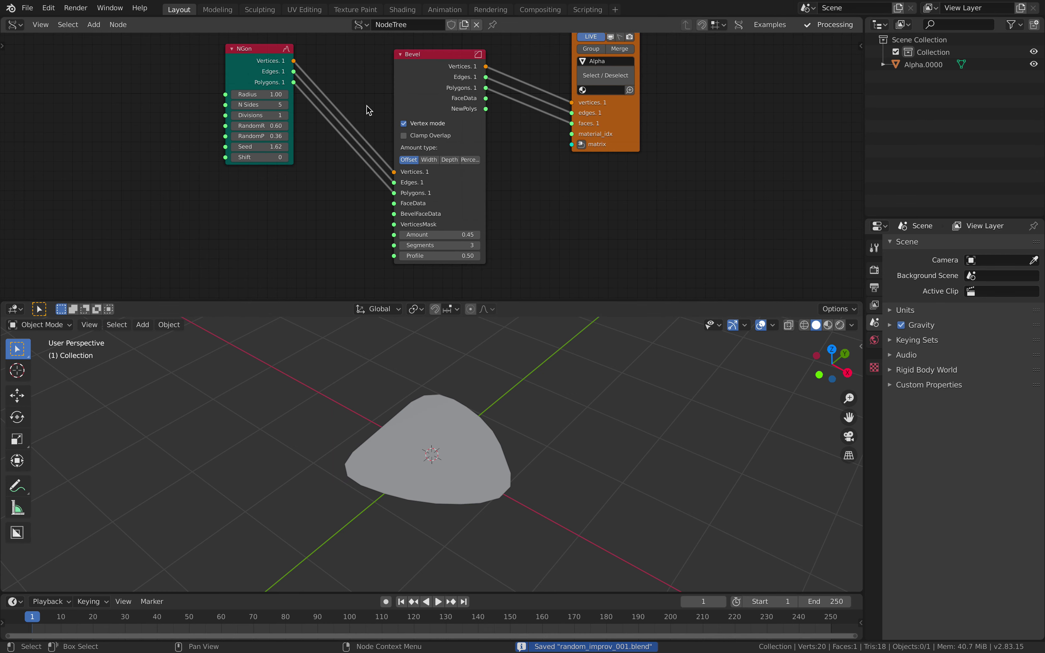
# - Add a List Input node below the NGon node
pyautogui.scroll(1, 368, 110)
pyautogui.moveTo(355, 197); pyautogui.dragTo(378, 192, button='middle')
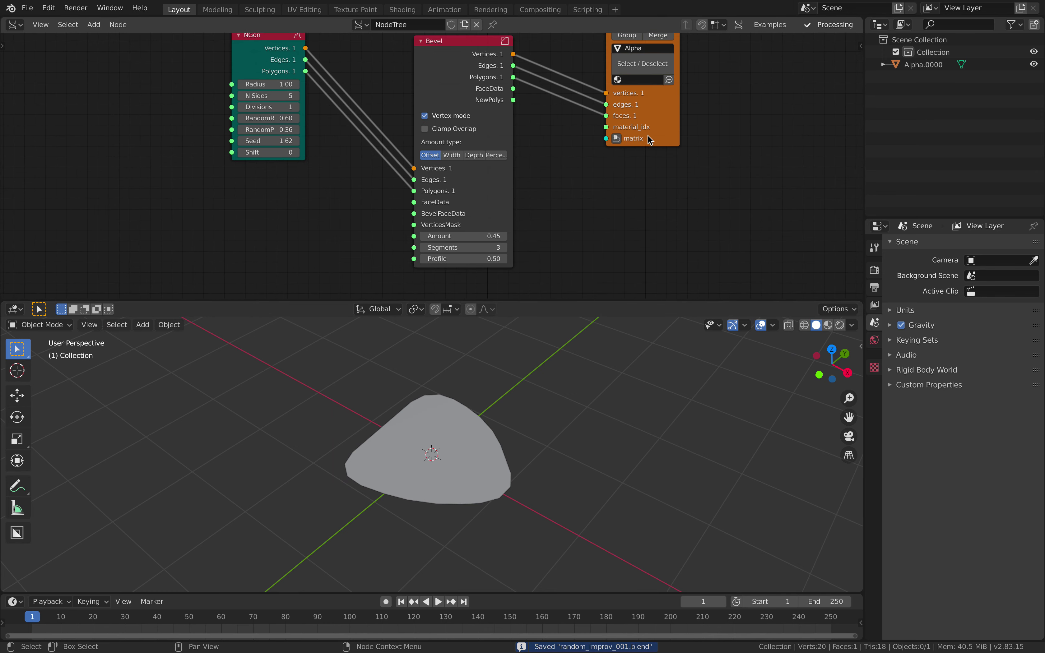
pyautogui.moveTo(648, 136); pyautogui.dragTo(649, 148)
pyautogui.hotkey('shift', 'a')
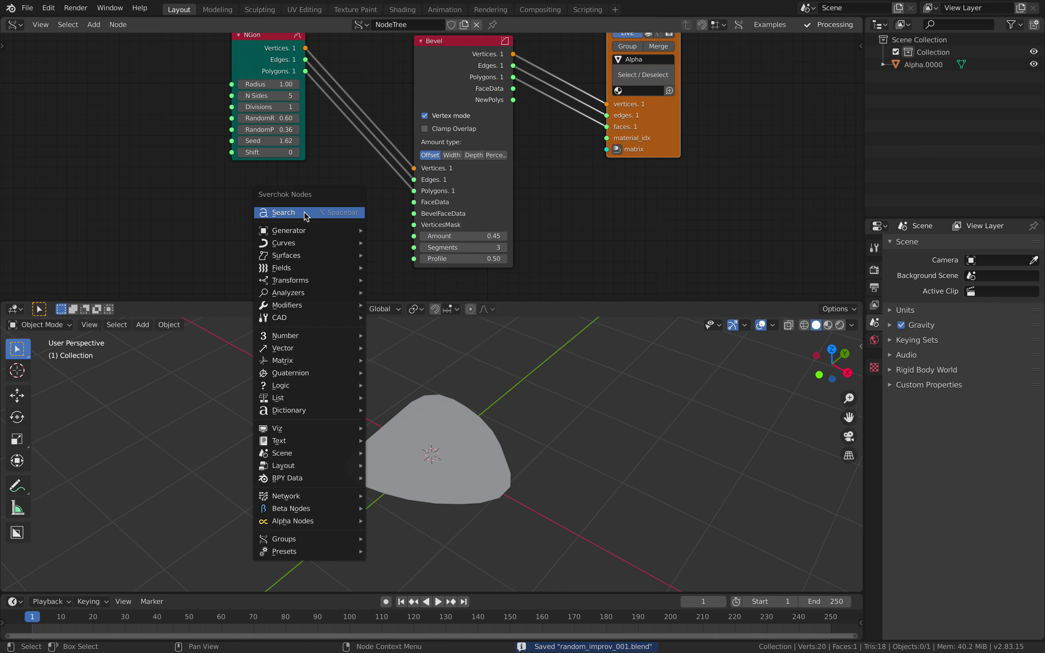
pyautogui.click(306, 213)
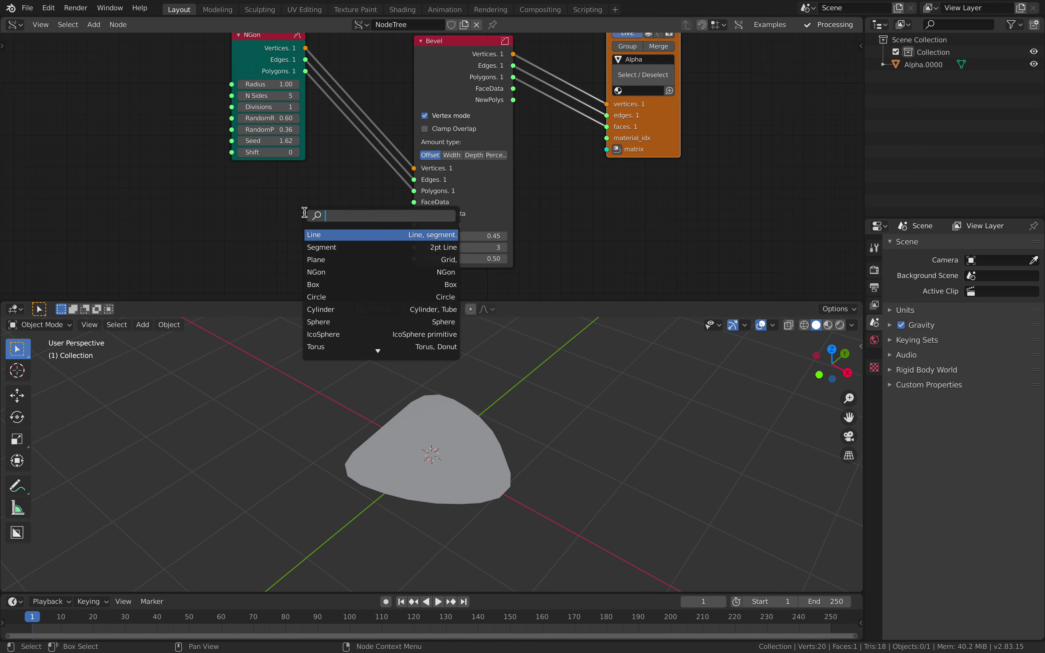
pyautogui.write('list input')
pyautogui.press('Return')
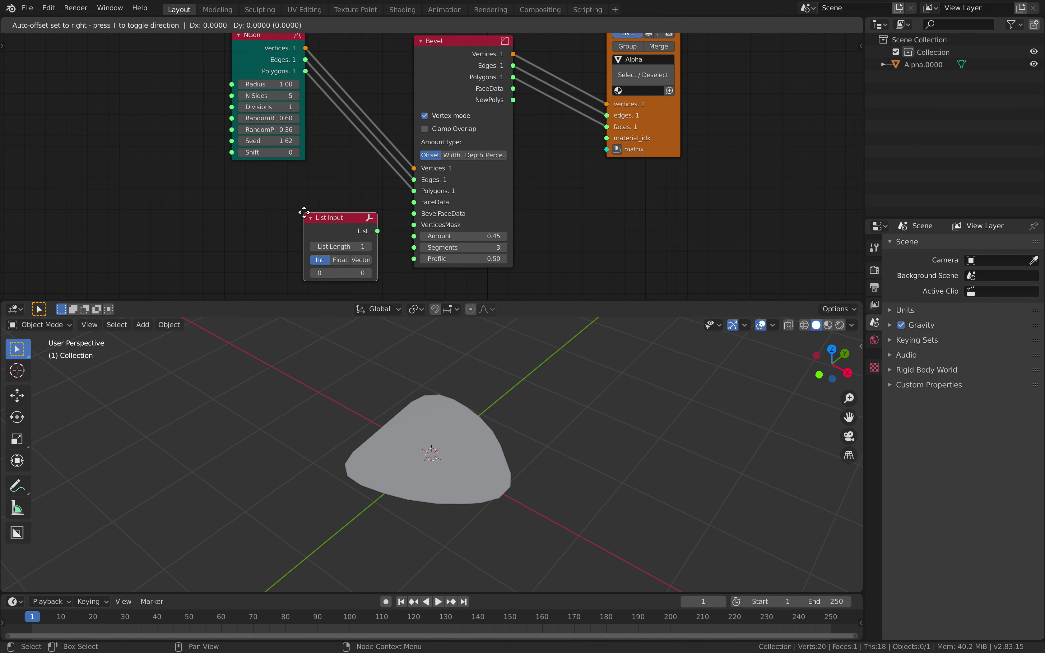
pyautogui.click(265, 199)
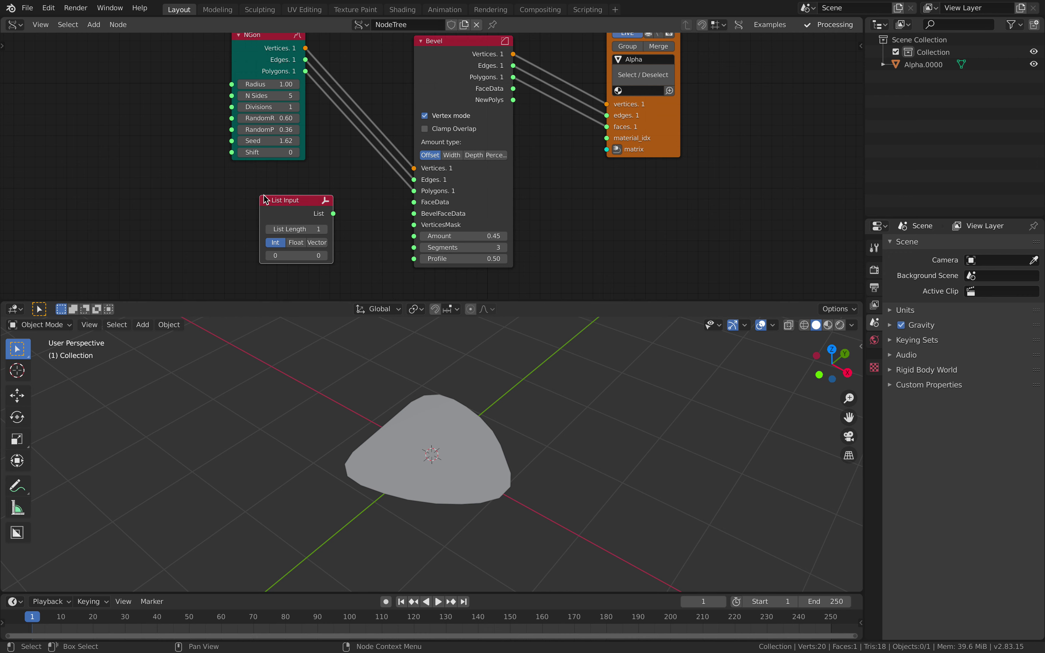
# - Set the List Input node's list length to 5
pyautogui.click(327, 230)
pyautogui.click(327, 230)
pyautogui.click(326, 230)
pyautogui.click(327, 230)
pyautogui.moveTo(332, 228); pyautogui.dragTo(336, 209, button='middle')
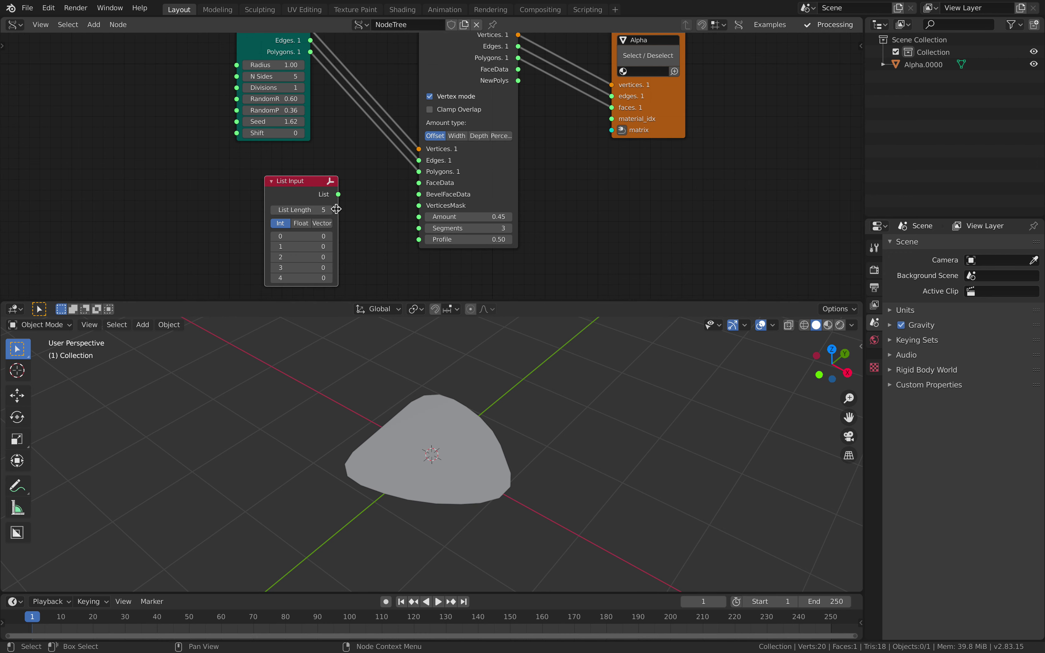
pyautogui.scroll(-1, 312, 121)
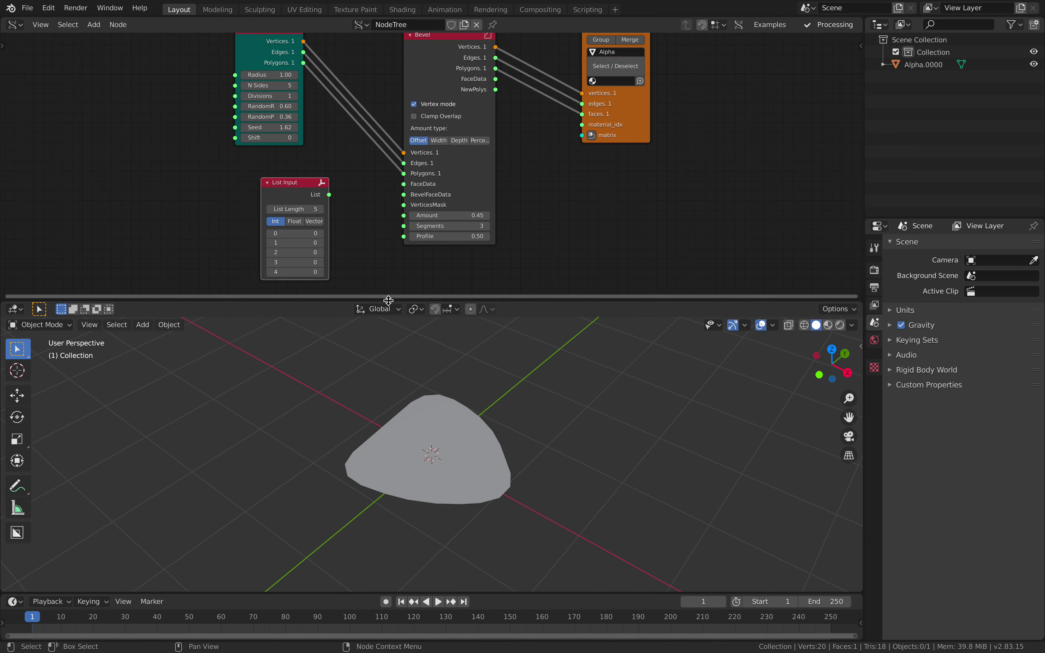
# - Enlarge the node editor and link the List Input's list to the Bevel node's VerticesMask
pyautogui.moveTo(389, 301); pyautogui.dragTo(389, 334)
pyautogui.scroll(1, 335, 229)
pyautogui.moveTo(311, 216); pyautogui.dragTo(340, 189)
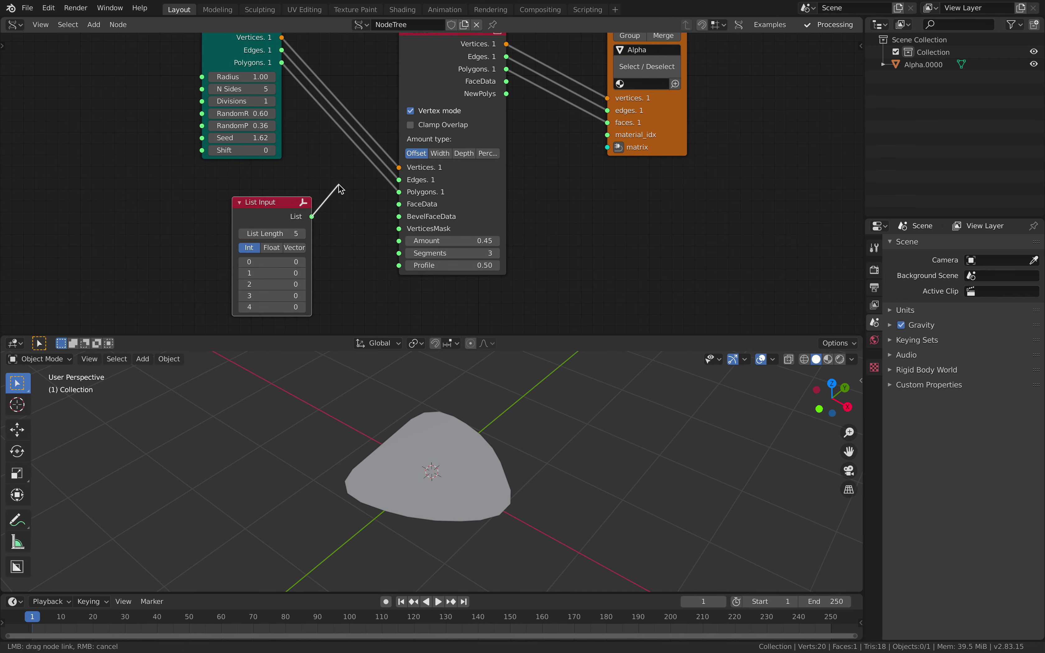
pyautogui.moveTo(398, 231); pyautogui.dragTo(399, 229)
# - Set items 0, 2, 3 and 4 of the List Input node to 1, leaving item 1 at 0
pyautogui.moveTo(458, 381); pyautogui.dragTo(475, 395, button='middle')
pyautogui.moveTo(486, 454); pyautogui.dragTo(362, 373, button='middle')
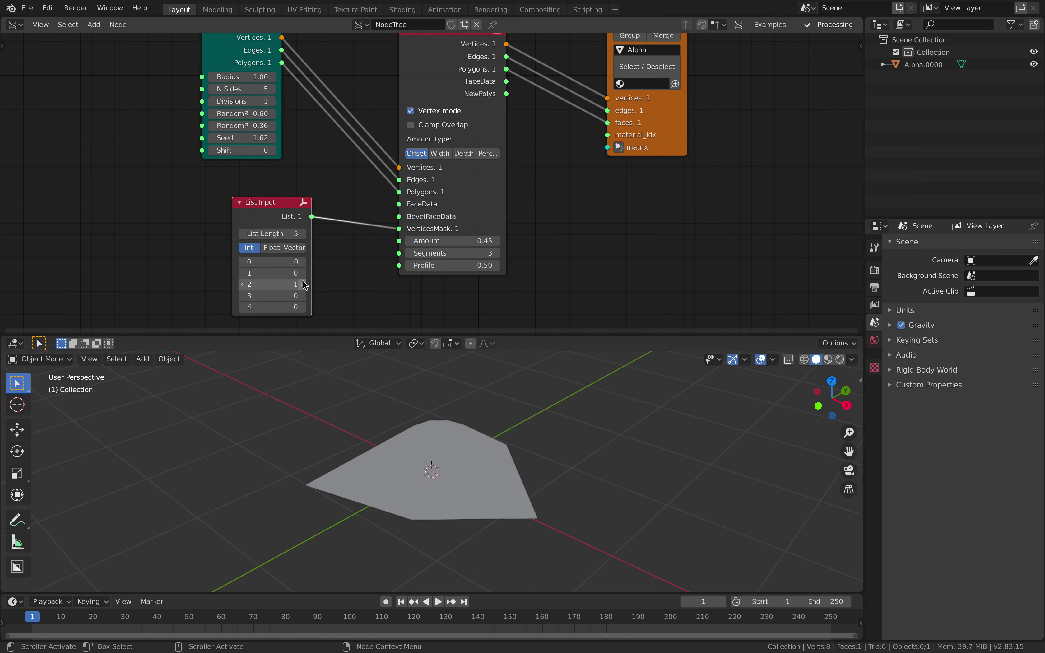
pyautogui.click(302, 262)
pyautogui.click(302, 307)
pyautogui.moveTo(368, 432); pyautogui.dragTo(424, 461, button='middle')
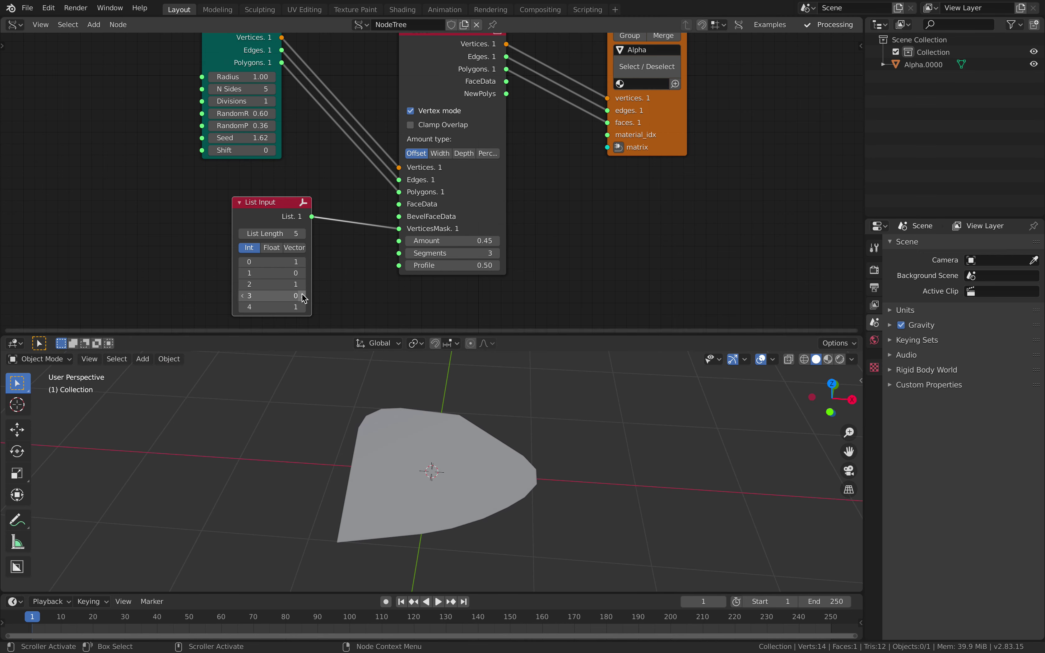
pyautogui.click(305, 298)
pyautogui.moveTo(482, 479); pyautogui.dragTo(408, 453, button='middle')
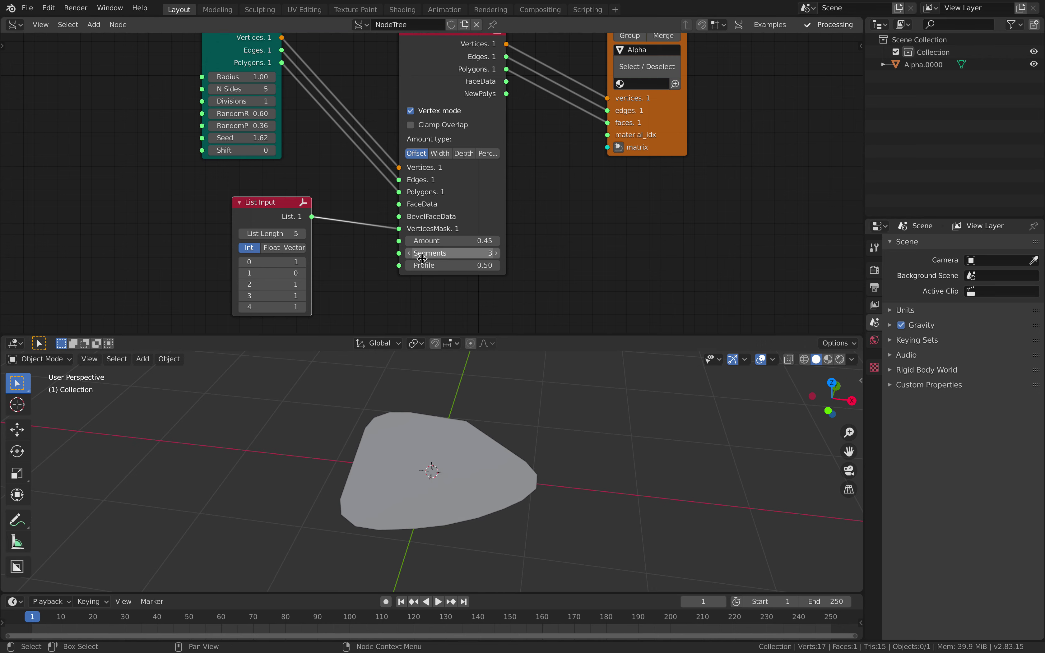
# - Lower the Bevel node's Amount to 0.25
pyautogui.moveTo(452, 245)
pyautogui.mouseDown()
pyautogui.moveTo(506, 242)
pyautogui.moveTo(449, 242)
pyautogui.mouseUp()
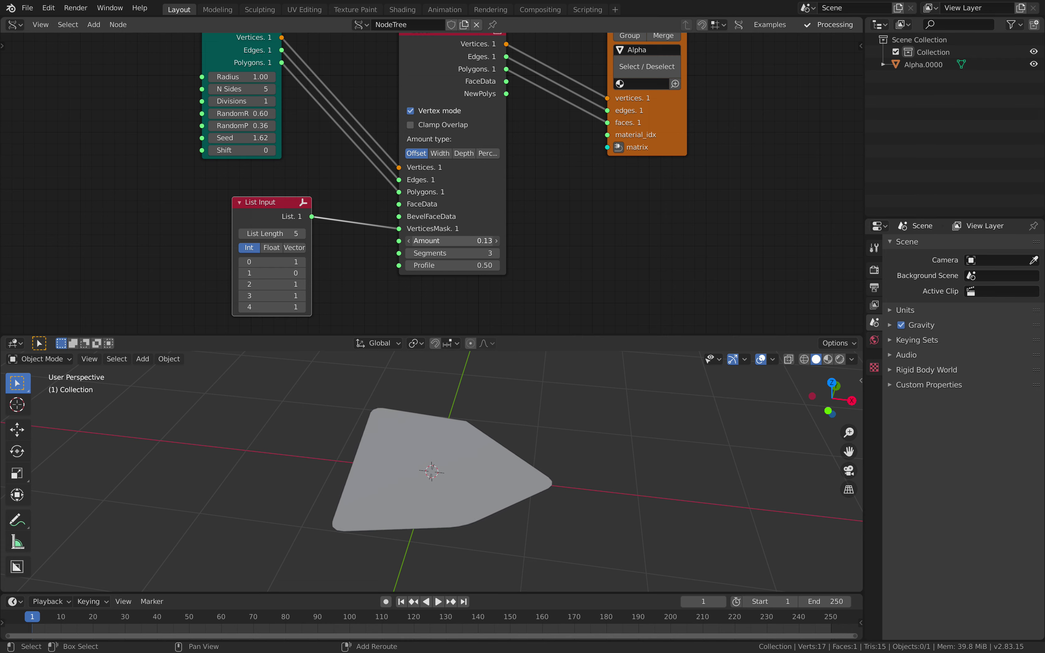
pyautogui.moveTo(488, 406); pyautogui.dragTo(406, 487, button='middle')
# - Delete the List Input node and move the NGon node farther away from the Bevel node
pyautogui.moveTo(271, 213); pyautogui.dragTo(262, 214)
pyautogui.press('x')
pyautogui.moveTo(228, 55); pyautogui.dragTo(87, 86)
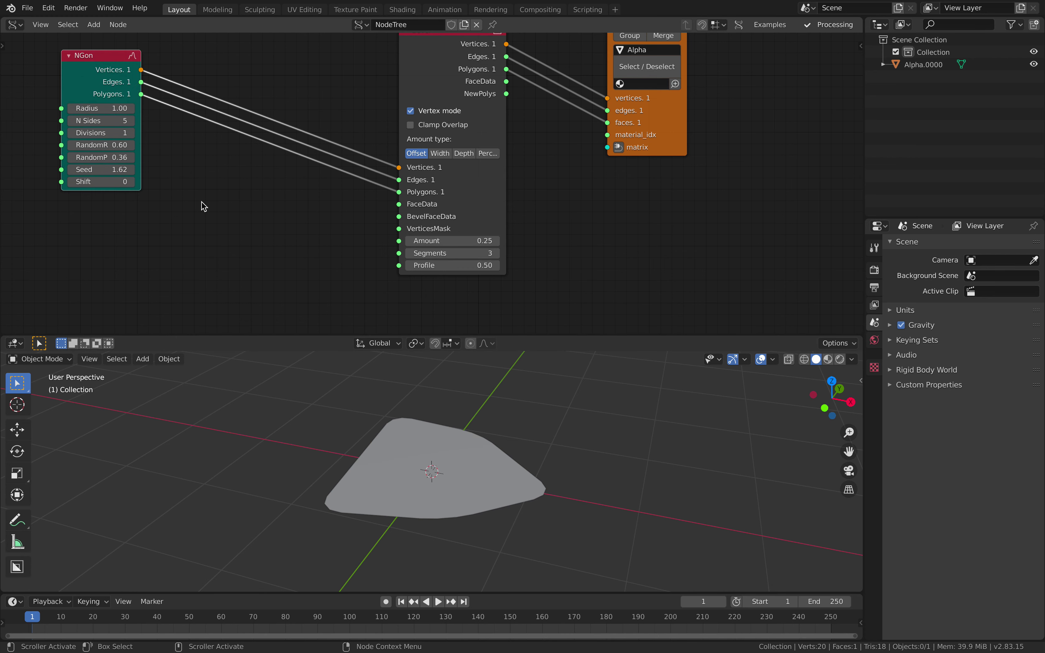
# - Add a Random Num Gen node between the NGon and Bevel nodes
pyautogui.hotkey('alt', 'space')
pyautogui.write('ra')
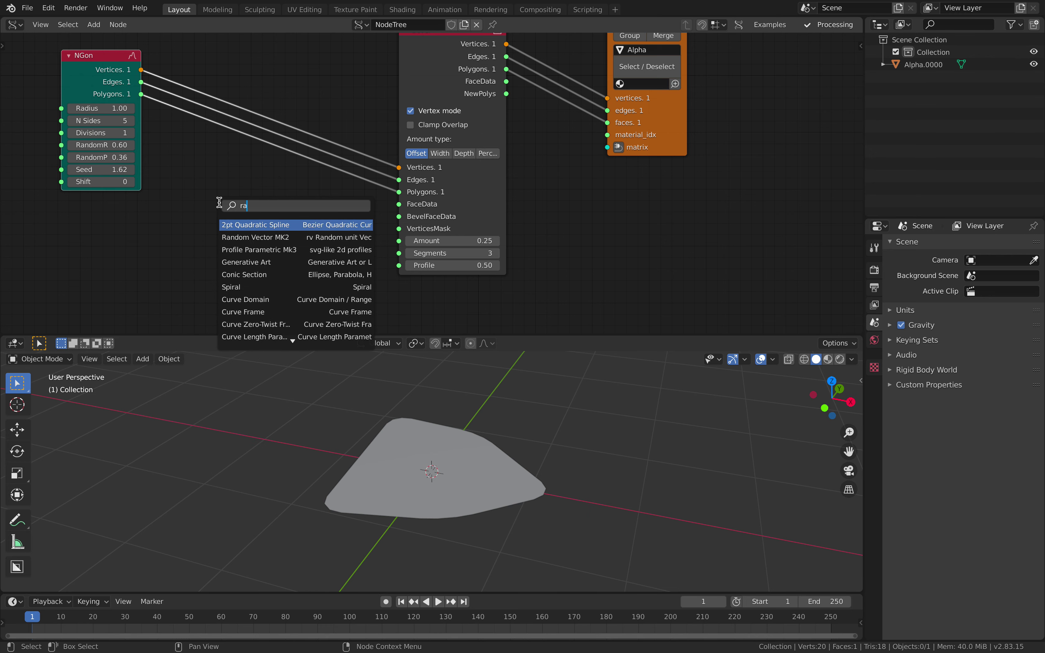
pyautogui.write('ndom n')
pyautogui.press('Return')
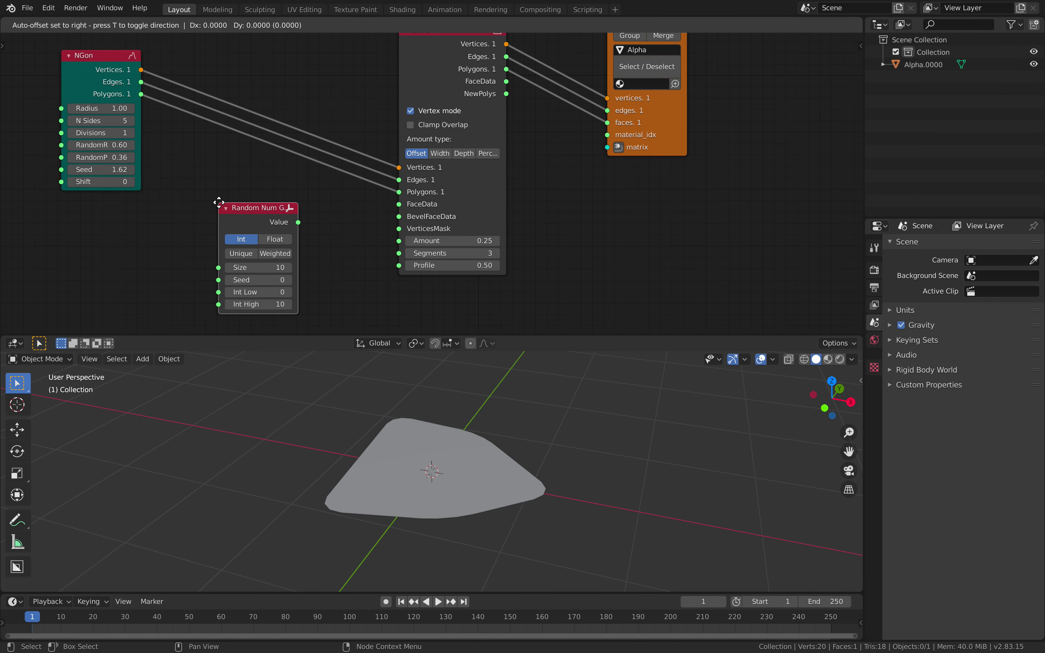
pyautogui.click(220, 201)
pyautogui.moveTo(271, 221); pyautogui.dragTo(321, 201, button='middle')
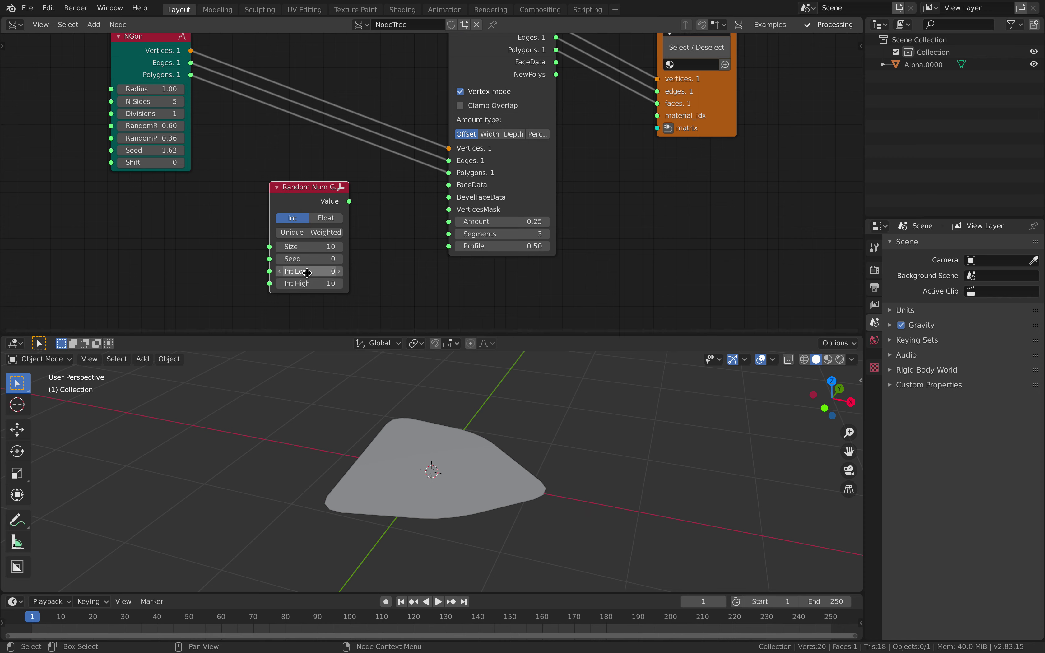
# - Set the random number node's Size to 5 and Int High to 1, and link its value to the Bevel's VerticesMask
pyautogui.moveTo(318, 284); pyautogui.dragTo(290, 283)
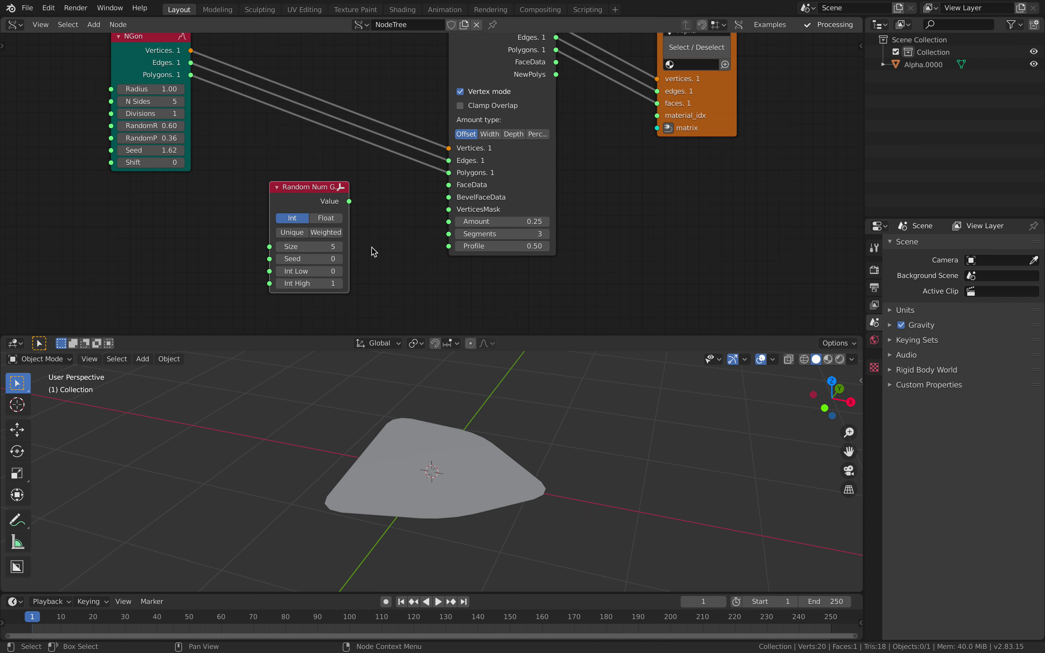
pyautogui.moveTo(350, 201); pyautogui.dragTo(402, 172)
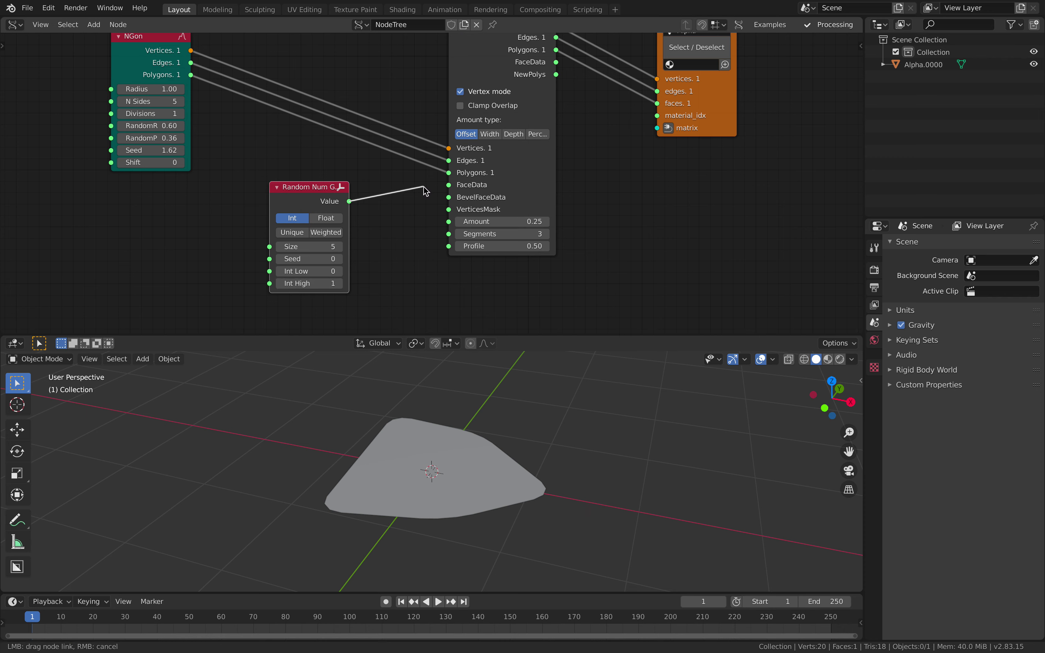
pyautogui.moveTo(451, 215); pyautogui.dragTo(449, 209)
pyautogui.moveTo(479, 420); pyautogui.dragTo(449, 354, button='middle')
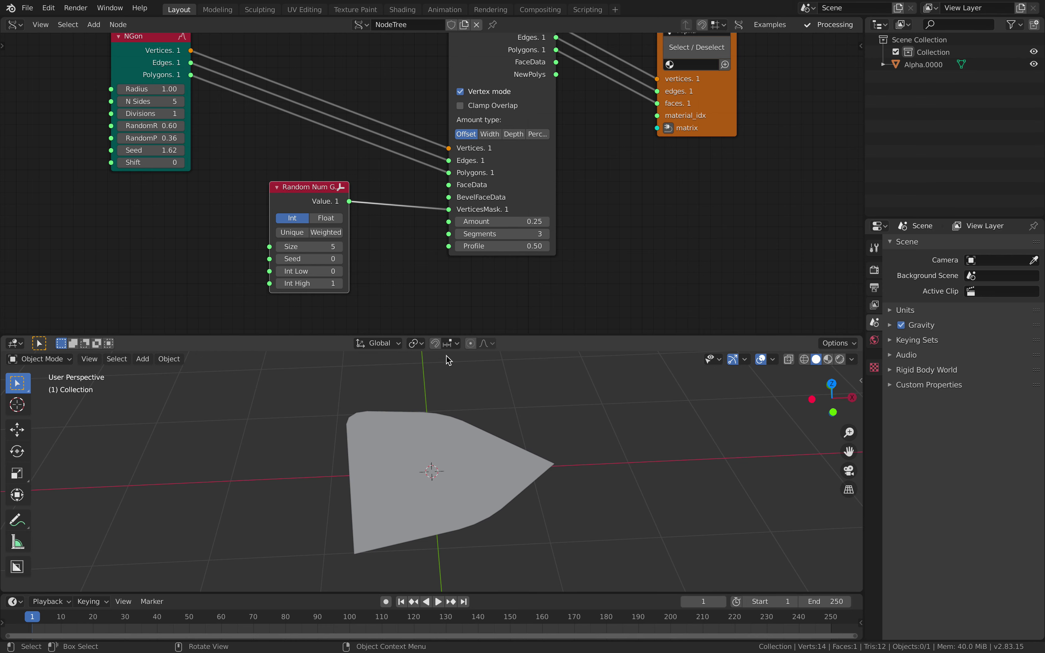
# - Change the random number node's Seed to 76 to vary which corners are beveled, and save the file
pyautogui.moveTo(309, 259); pyautogui.dragTo(319, 260)
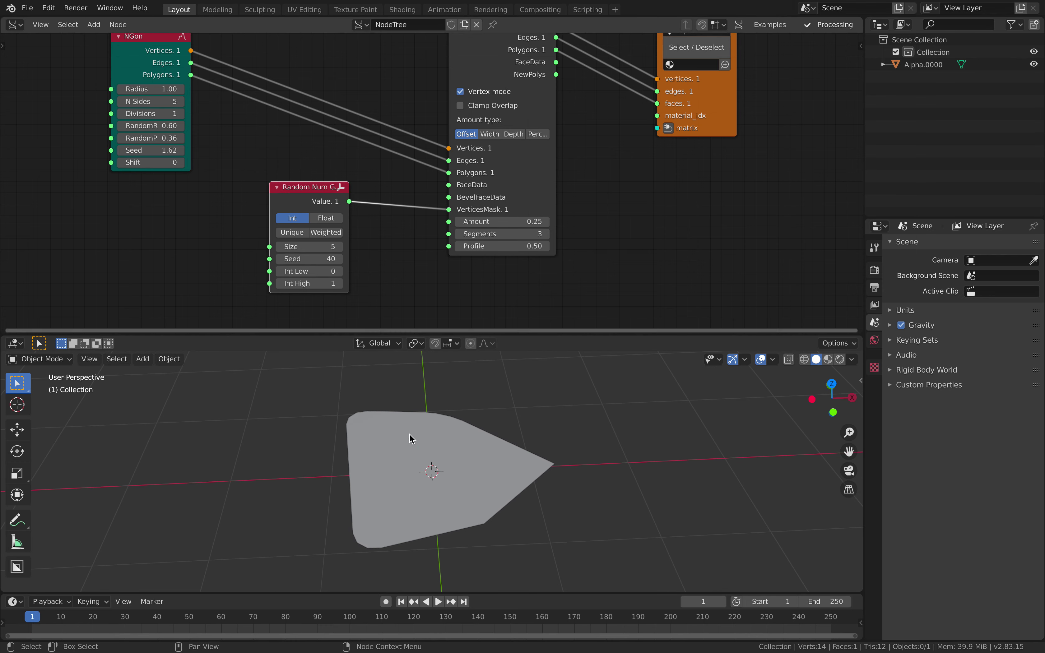
pyautogui.moveTo(411, 439); pyautogui.dragTo(387, 430, button='middle')
pyautogui.moveTo(309, 260)
pyautogui.mouseDown()
pyautogui.moveTo(322, 260)
pyautogui.moveTo(312, 259)
pyautogui.mouseUp()
pyautogui.moveTo(395, 420)
pyautogui.mouseDown(button='middle')
pyautogui.moveTo(419, 417)
pyautogui.moveTo(380, 414)
pyautogui.mouseUp(button='middle')
pyautogui.click(367, 215)
pyautogui.hotkey('ctrl', 's')
# - Move the NGon node farther away from the Random Num Gen and Bevel nodes
pyautogui.scroll(-2, 355, 215)
pyautogui.moveTo(356, 215); pyautogui.dragTo(390, 211, button='middle')
pyautogui.moveTo(234, 119); pyautogui.dragTo(203, 123)
pyautogui.scroll(2, 325, 208)
pyautogui.moveTo(325, 209); pyautogui.dragTo(426, 270, button='middle')
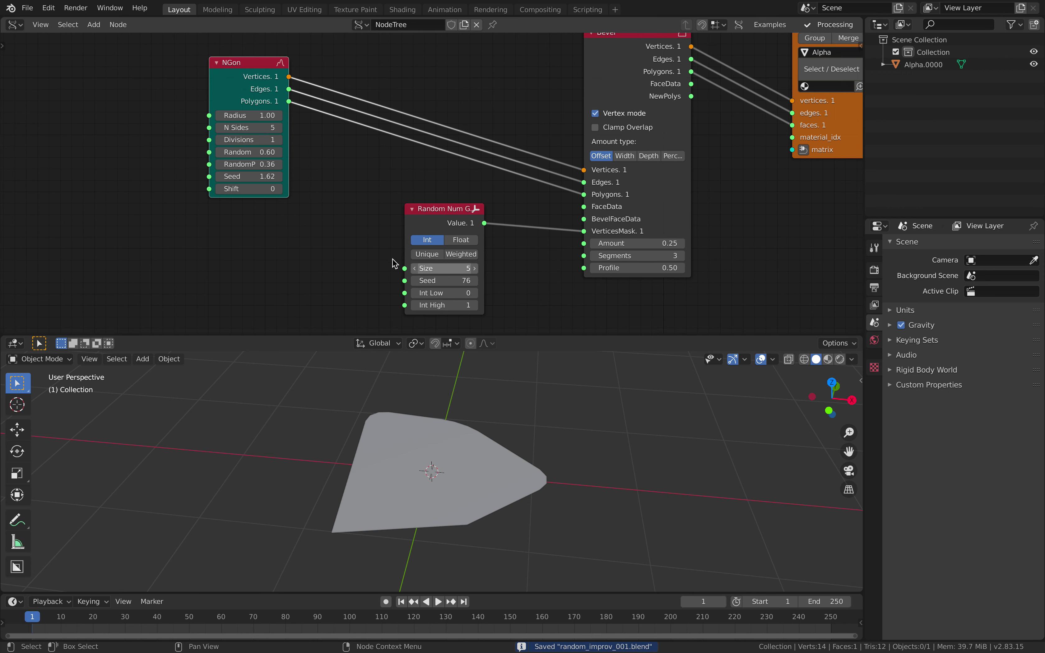
pyautogui.moveTo(226, 94); pyautogui.dragTo(216, 97)
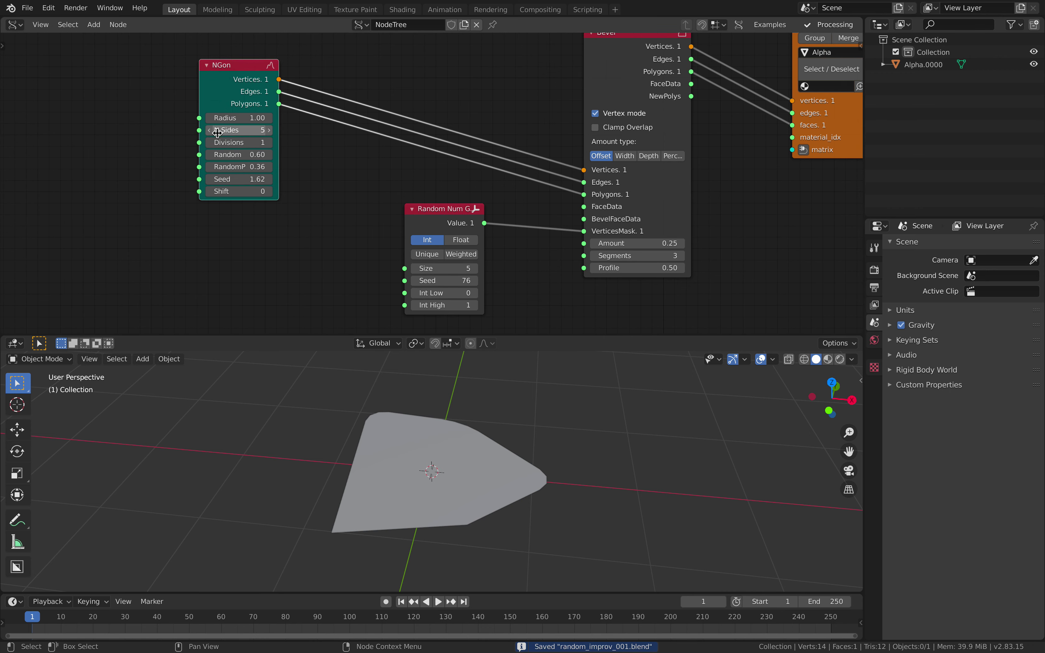
# - Add an integer A Number node in front of the NGon node
pyautogui.hotkey('alt', 'space')
pyautogui.write('a n')
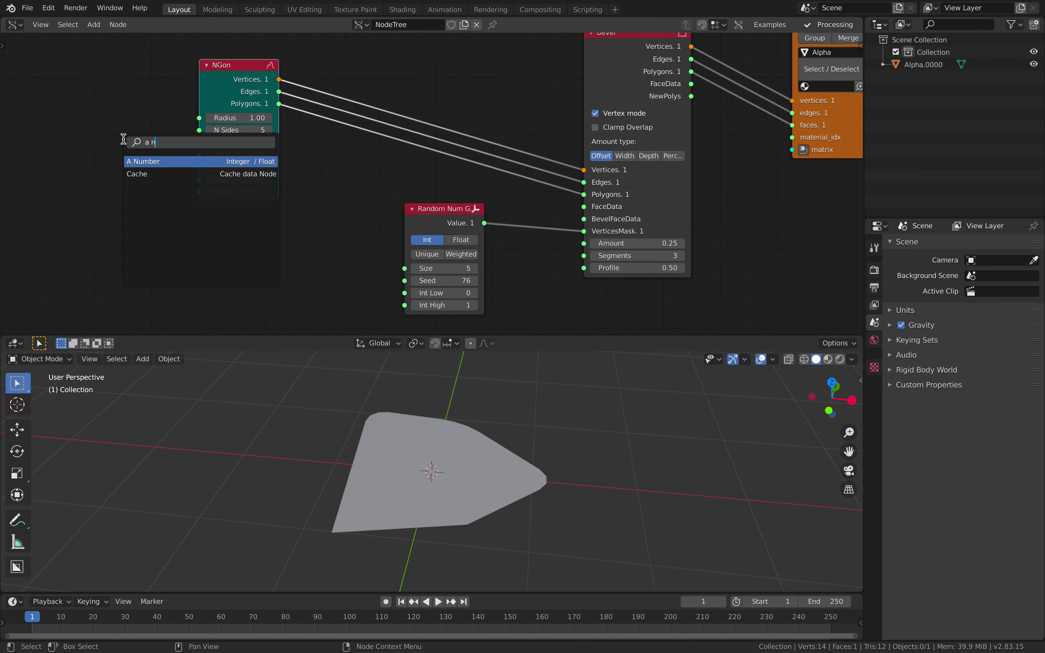
pyautogui.press('Return')
pyautogui.click(105, 159)
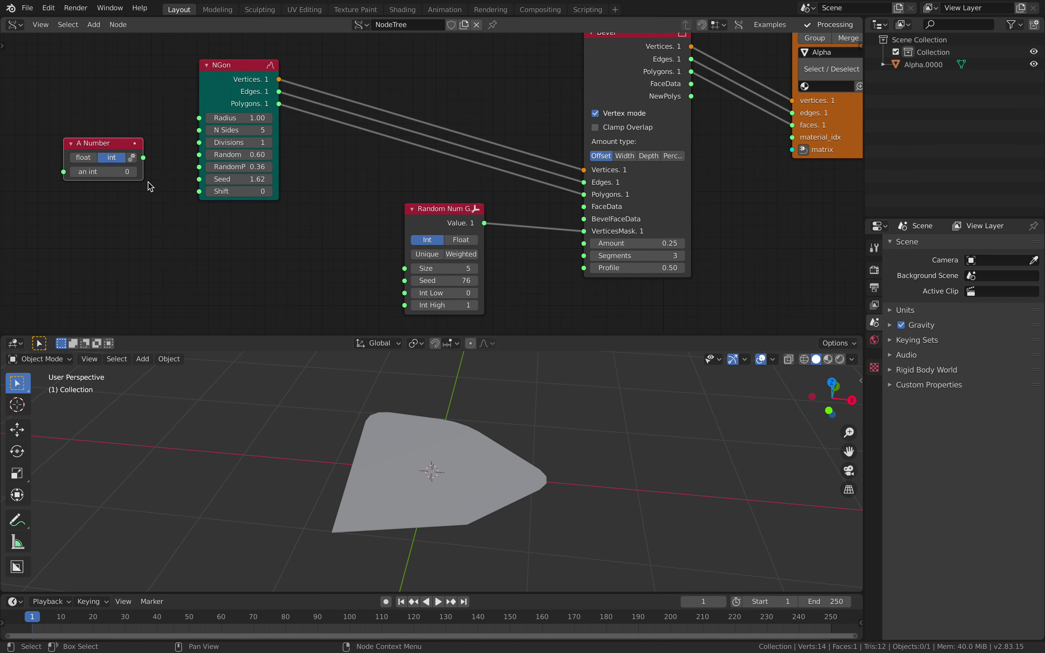
# - Link the A Number node to the NGon's N Sides and the random number node's Size, and set it to 3
pyautogui.moveTo(145, 158); pyautogui.dragTo(404, 269)
pyautogui.moveTo(229, 74); pyautogui.dragTo(277, 59)
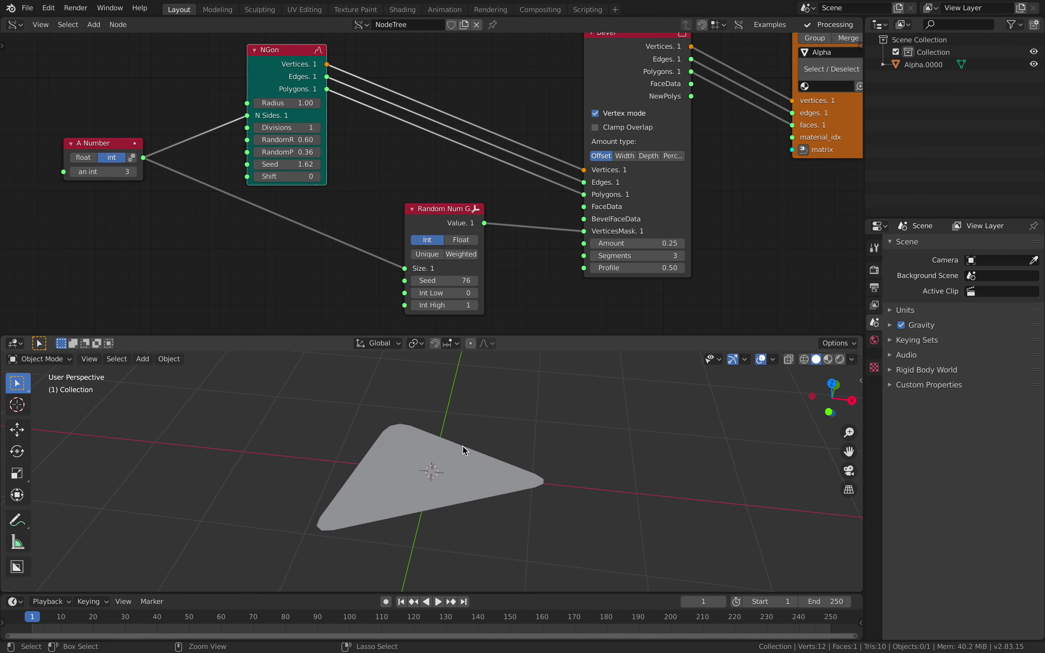
# - Save the file and select the generated polygon in the 3D viewport
pyautogui.hotkey('ctrl', 's')
pyautogui.click(475, 461)
pyautogui.moveTo(474, 463); pyautogui.dragTo(463, 468, button='middle')
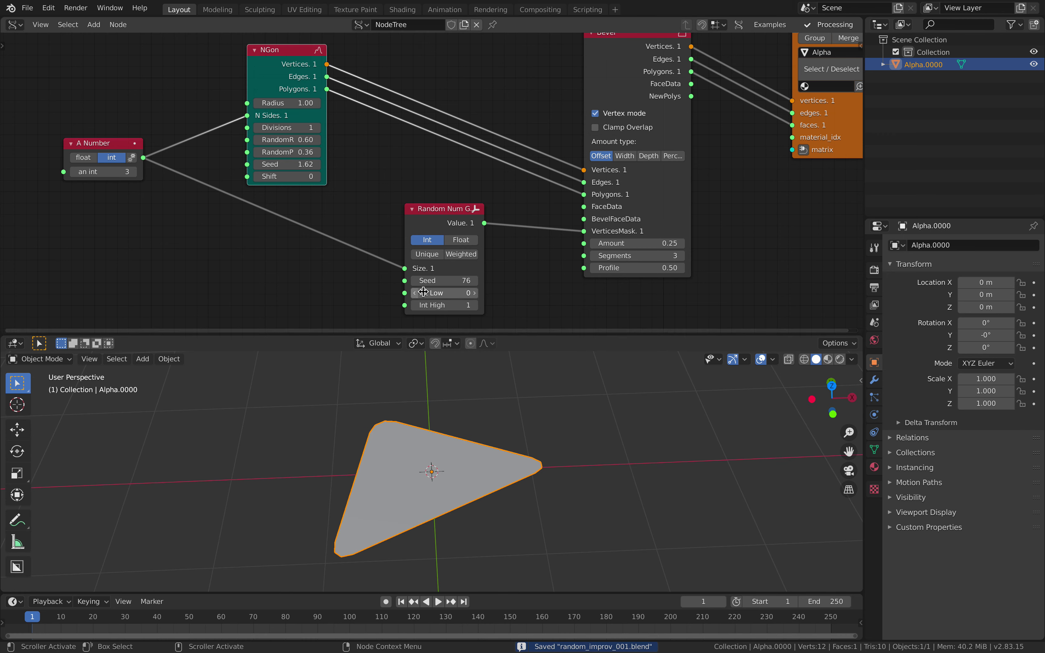
# - Set the random number node's Seed to 115 to vary which corners are rounded
pyautogui.moveTo(437, 281); pyautogui.dragTo(449, 281)
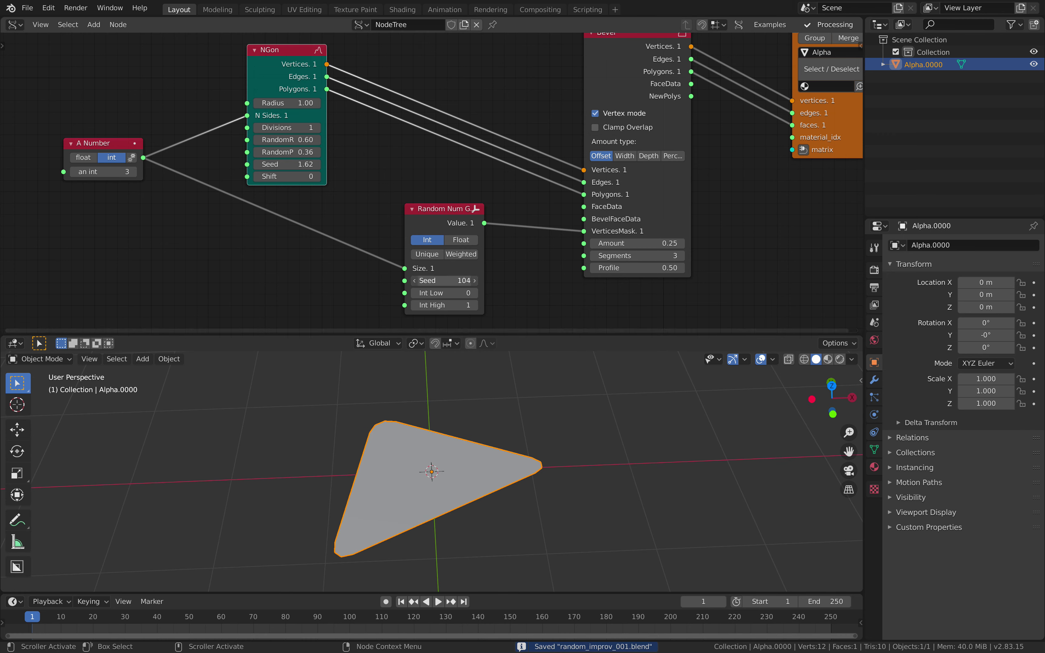
pyautogui.click(475, 283)
pyautogui.click(475, 282)
pyautogui.click(475, 282)
pyautogui.click(475, 283)
pyautogui.click(475, 282)
pyautogui.click(475, 282)
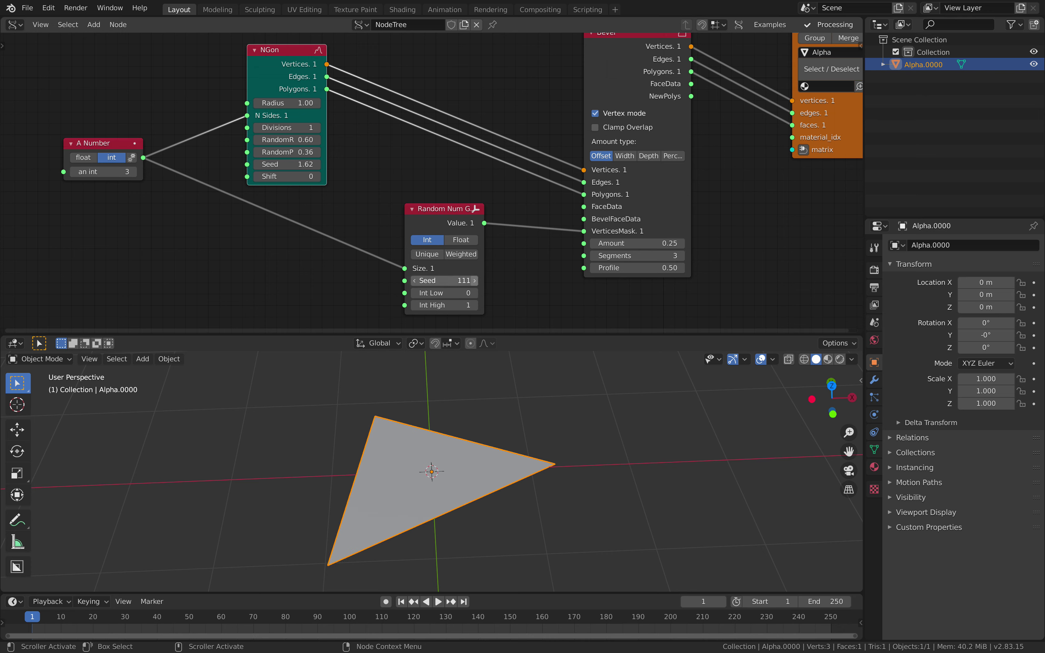
pyautogui.click(475, 282)
pyautogui.click(475, 282)
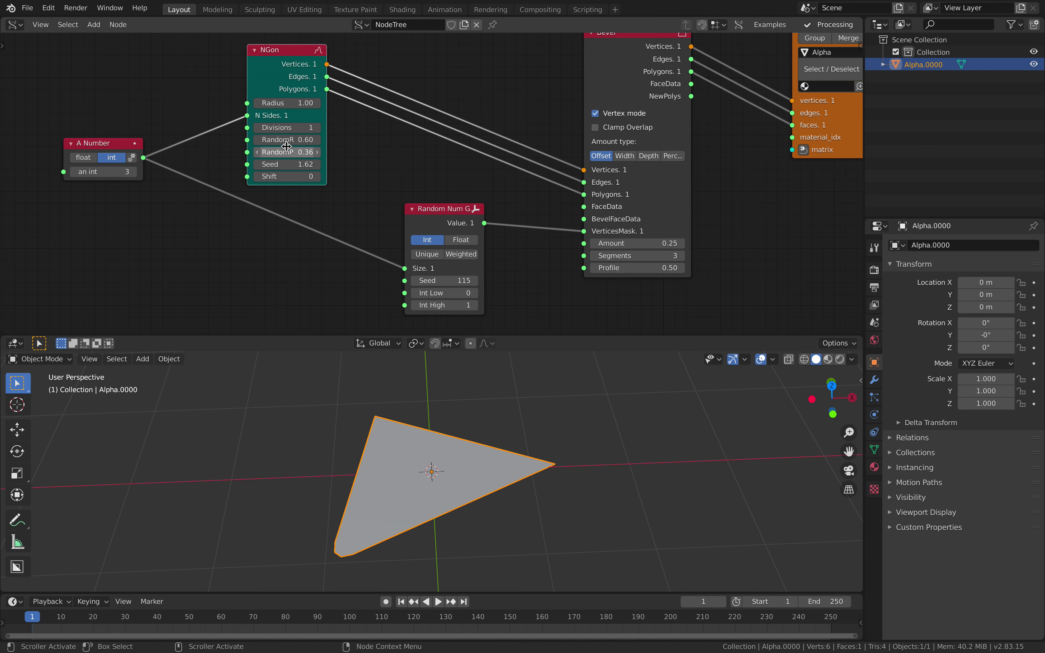
# - Set the NGon node's Seed to 2.88 to change the polygon's shape, and save the file
pyautogui.moveTo(287, 164); pyautogui.dragTo(371, 164)
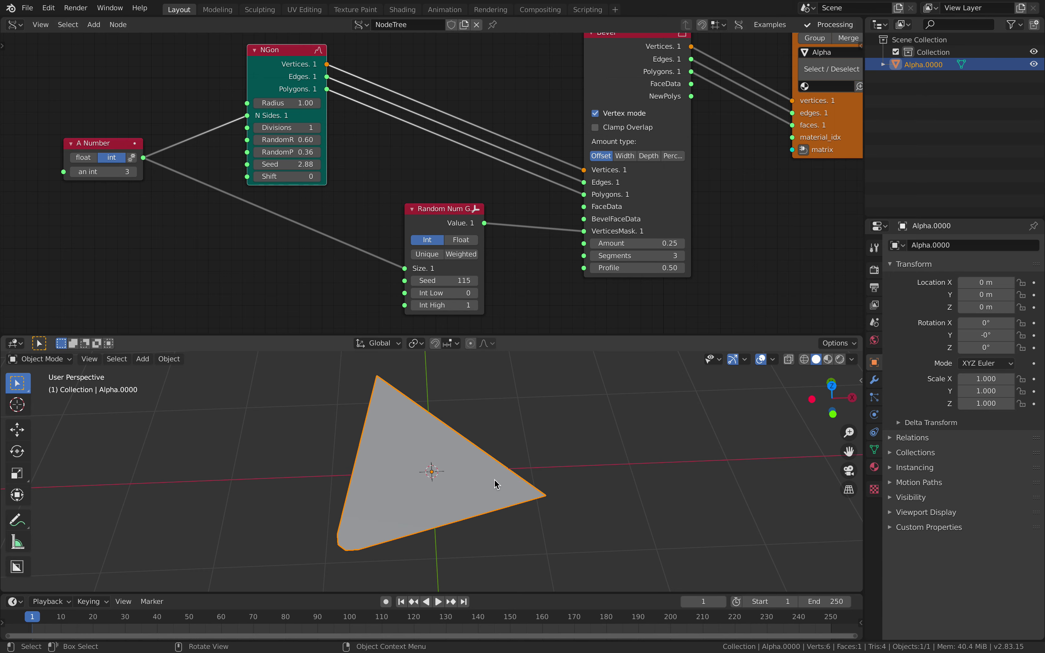
pyautogui.hotkey('ctrl', 's')
pyautogui.moveTo(497, 478); pyautogui.dragTo(495, 465, button='middle')
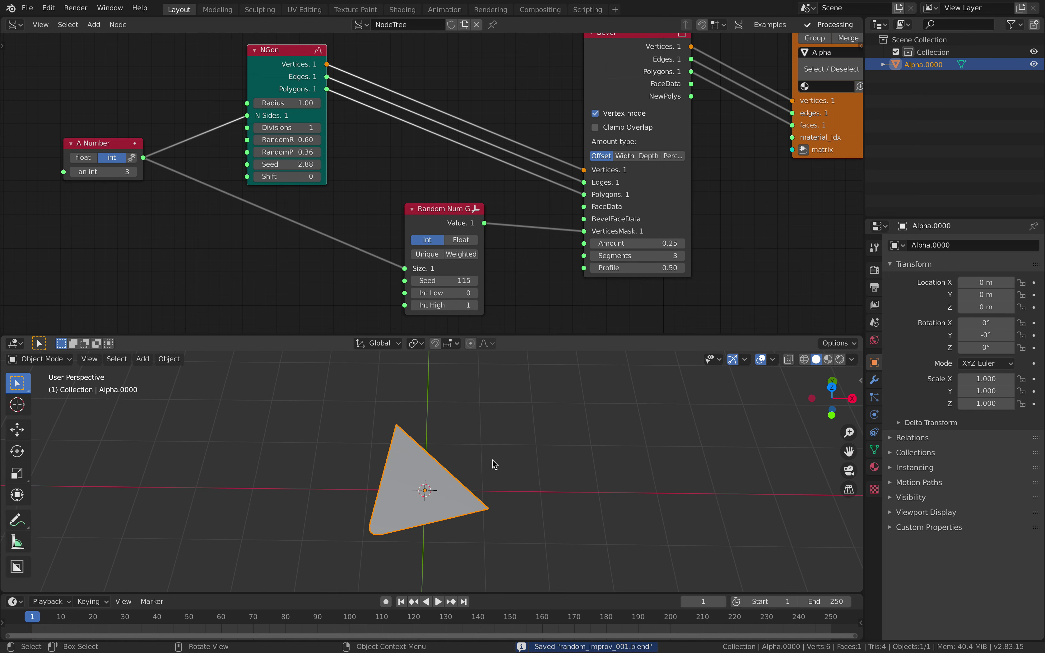
# - Add a Mirror modifier to the polygon and enable Bisect on the X axis
pyautogui.click(875, 380)
pyautogui.click(927, 246)
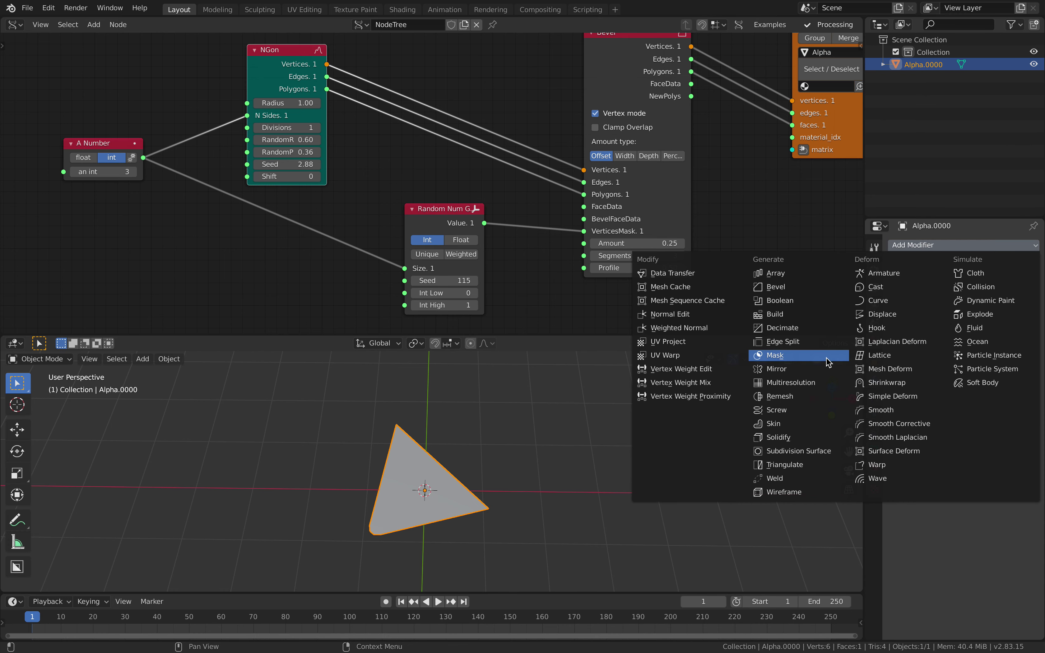
pyautogui.click(826, 370)
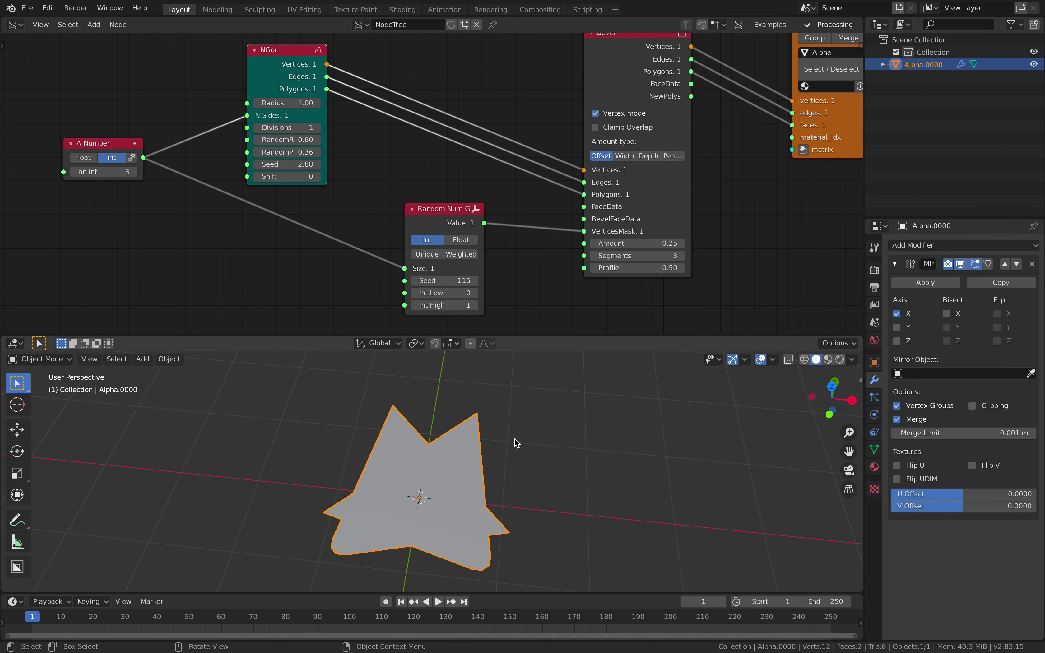
pyautogui.click(945, 317)
pyautogui.moveTo(470, 447); pyautogui.dragTo(460, 456, button='middle')
# - Enable Flip on the X axis in the Mirror modifier, deselect the polygon, and save the file
pyautogui.click(998, 314)
pyautogui.click(998, 314)
pyautogui.click(998, 314)
pyautogui.click(535, 424)
pyautogui.scroll(-2, 534, 425)
pyautogui.hotkey('ctrl', 's')
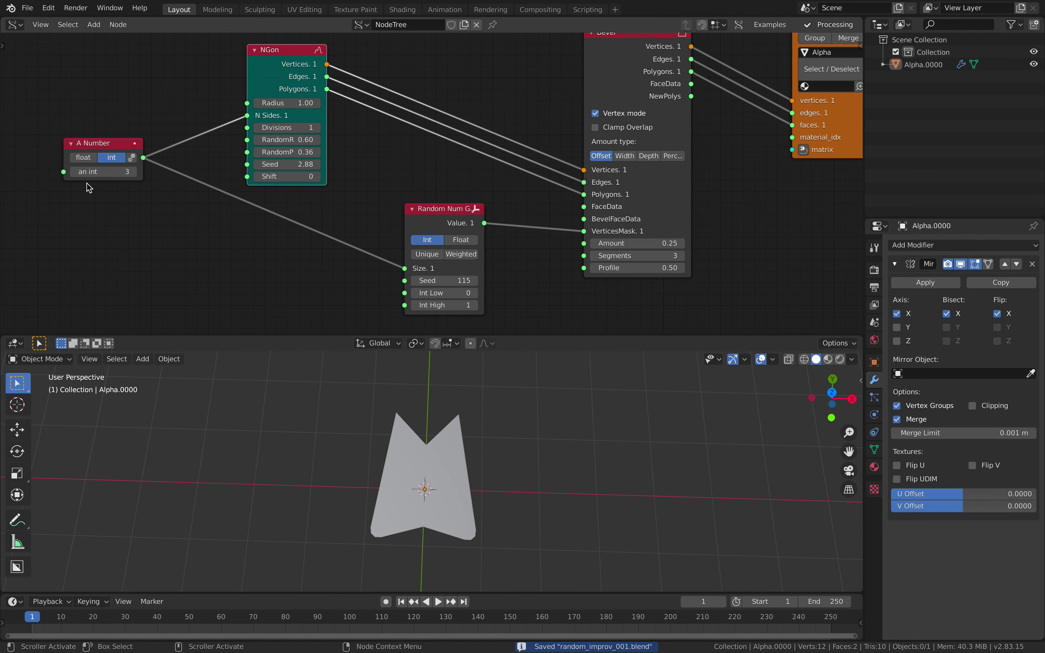
# - Add a Frame info node below the A Number node
pyautogui.moveTo(131, 155); pyautogui.dragTo(200, 139, button='middle')
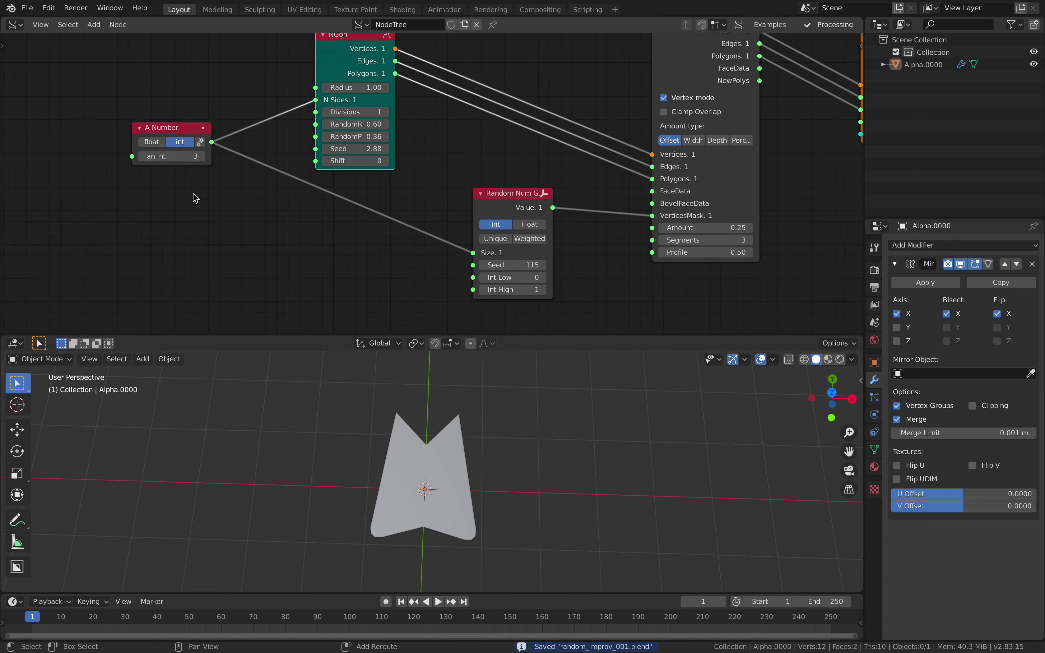
pyautogui.hotkey('alt', 'space')
pyautogui.write('fra')
pyautogui.click(210, 303)
pyautogui.click(103, 244)
# - Link the Frame info node's Current Frame output to the NGon node's Seed
pyautogui.moveTo(190, 157); pyautogui.dragTo(242, 156)
pyautogui.moveTo(119, 149); pyautogui.dragTo(243, 211)
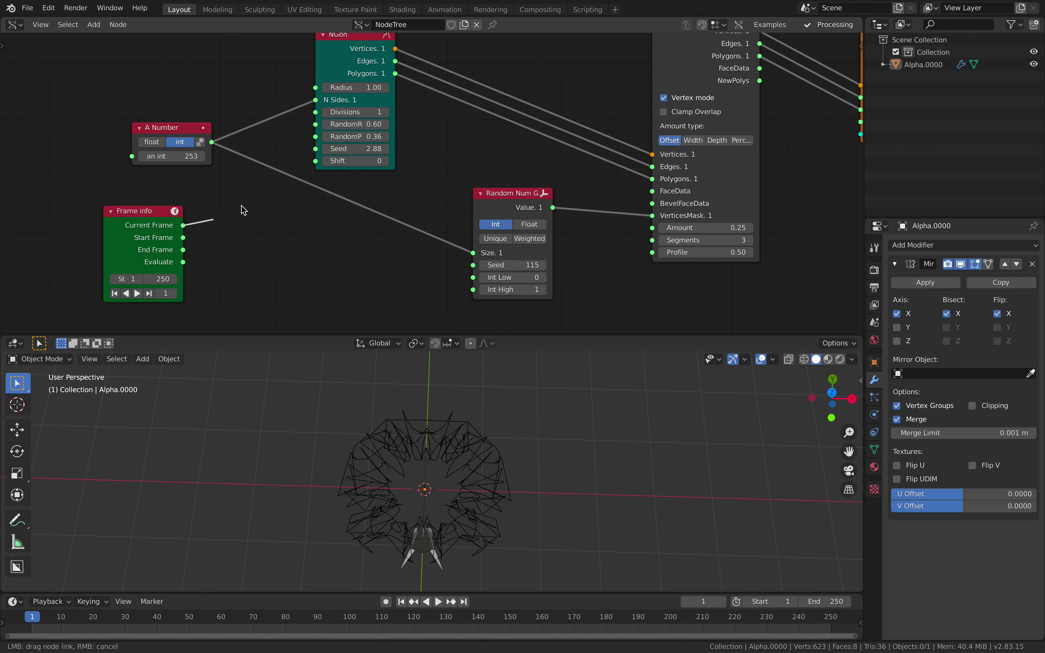
pyautogui.moveTo(327, 153); pyautogui.dragTo(322, 150)
# - Set the A Number node's integer value to 24 and save the file
pyautogui.moveTo(175, 156); pyautogui.dragTo(157, 156)
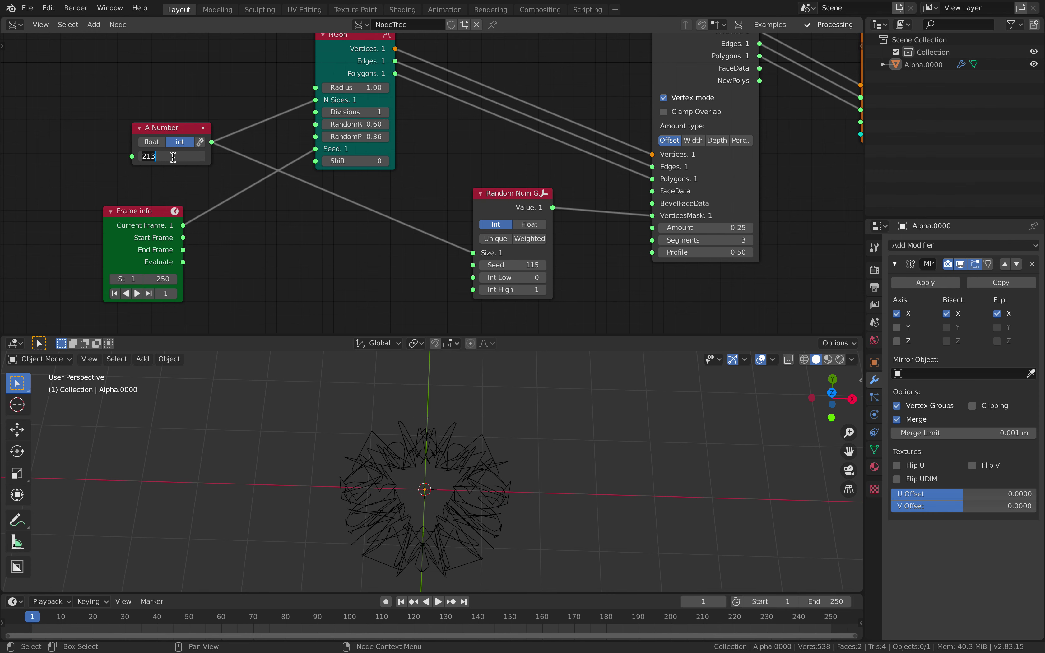
pyautogui.press('Return')
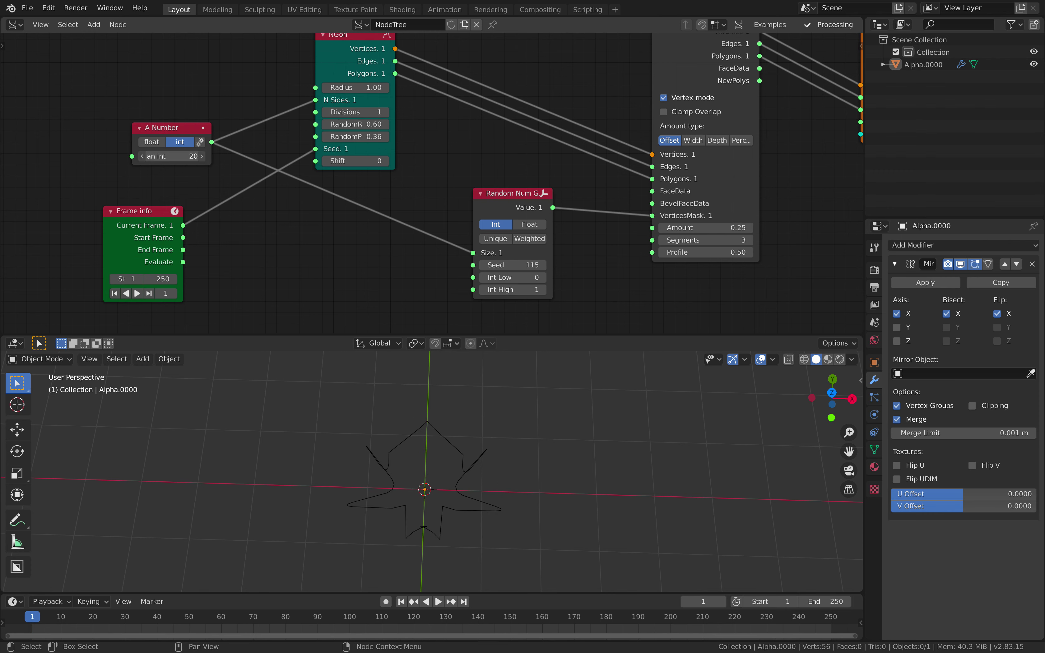
pyautogui.moveTo(175, 156); pyautogui.dragTo(177, 156)
pyautogui.hotkey('ctrl', 's')
# - Play the animation to preview the mirrored shapes and stop it at frame 46
pyautogui.moveTo(440, 497); pyautogui.dragTo(458, 513, button='middle')
pyautogui.press('space')
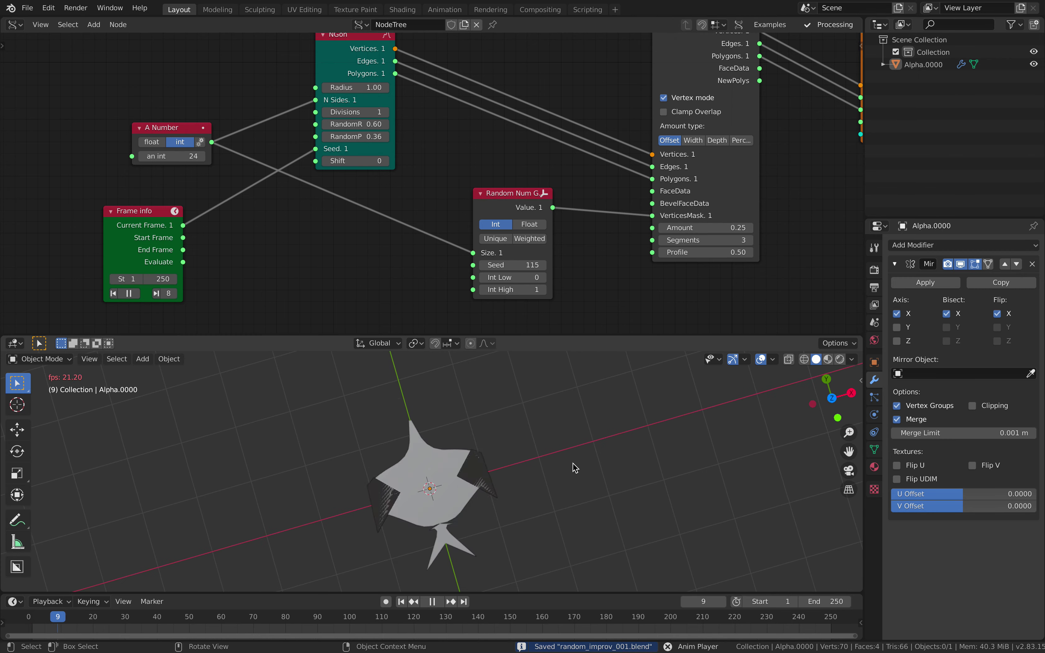
pyautogui.moveTo(577, 469)
pyautogui.mouseDown(button='middle')
pyautogui.moveTo(506, 461)
pyautogui.moveTo(560, 468)
pyautogui.mouseUp(button='middle')
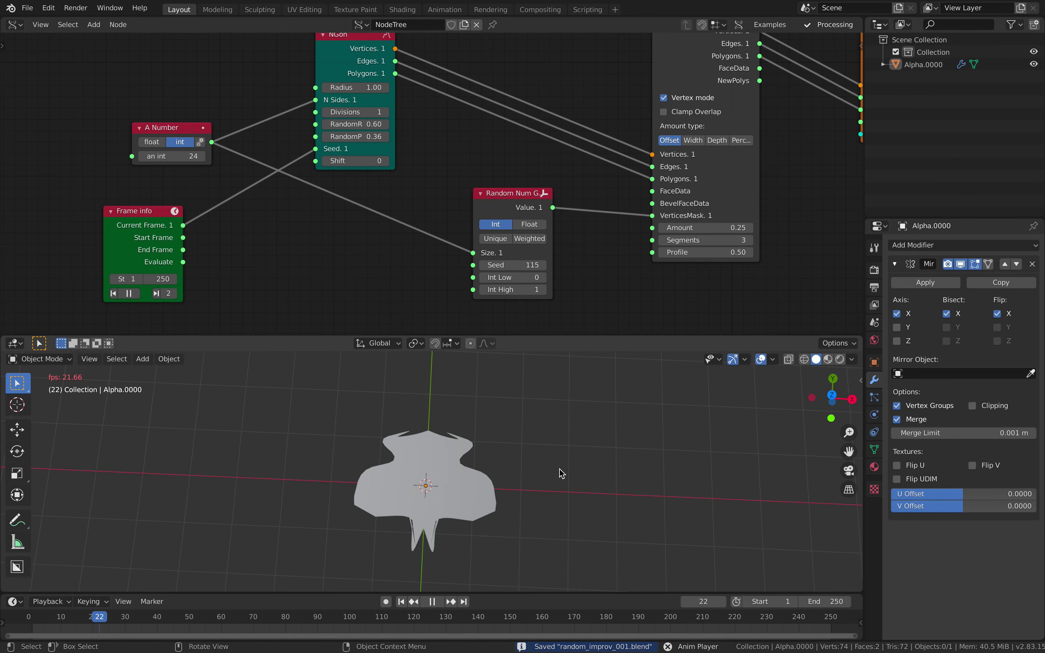
pyautogui.press('space')
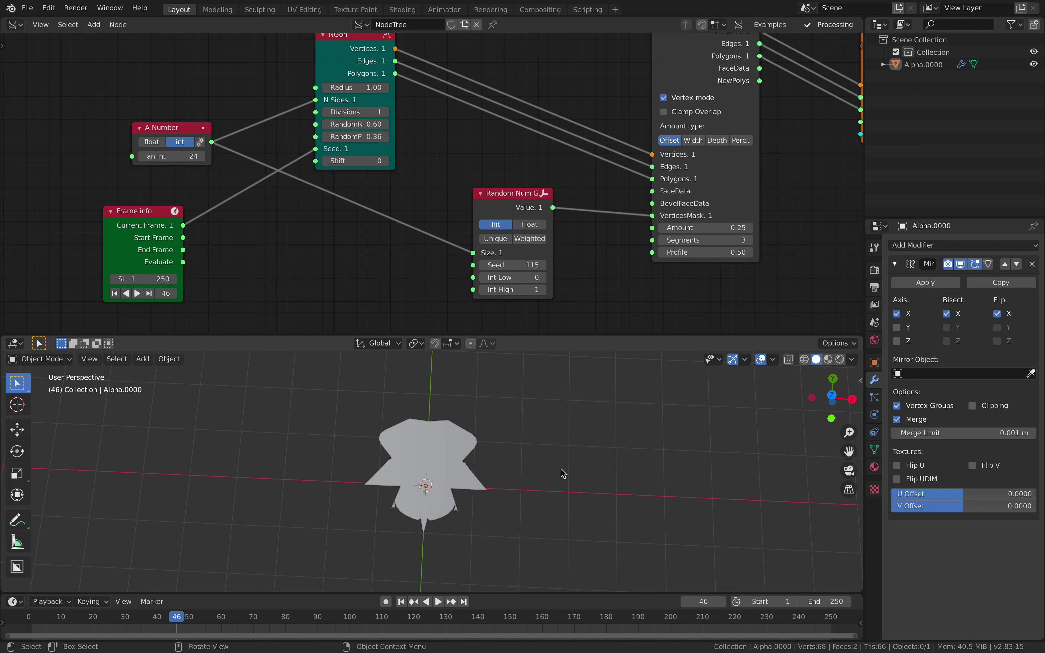
# - Set the NGon node's Radius to 1.72 and the Bevel node's Amount to 1.05
pyautogui.moveTo(708, 228); pyautogui.dragTo(734, 228)
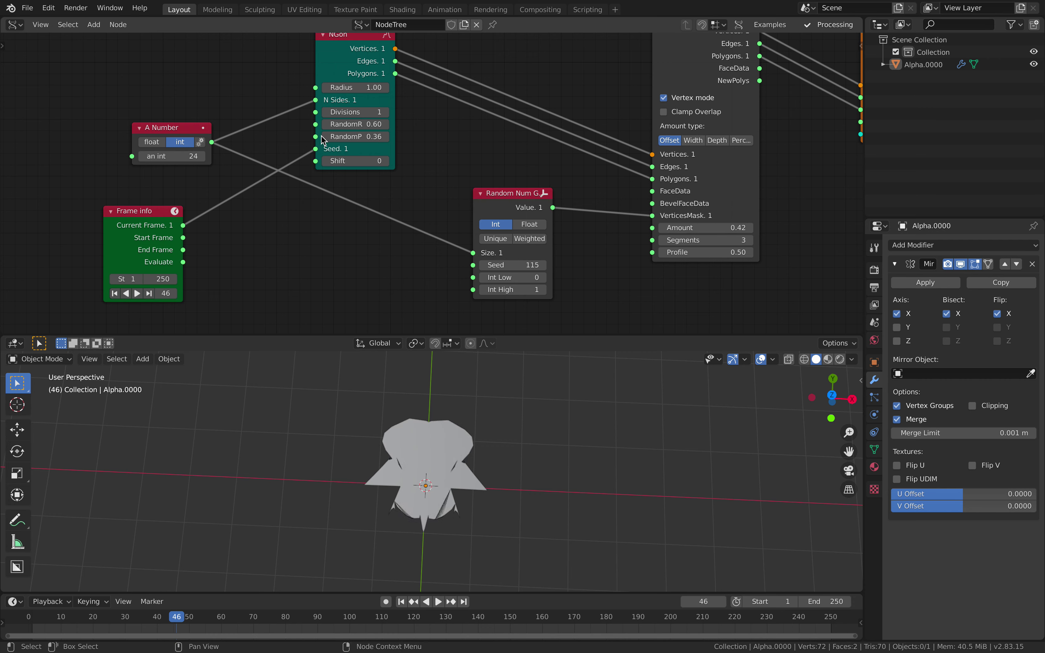
pyautogui.moveTo(359, 88); pyautogui.dragTo(384, 88)
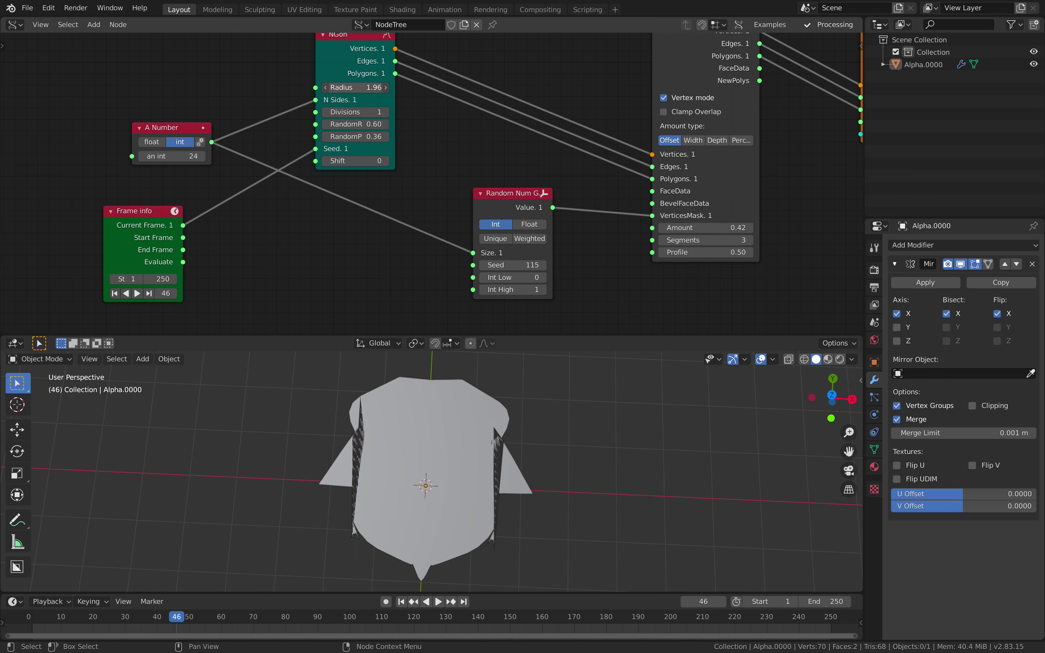
pyautogui.moveTo(704, 227)
pyautogui.mouseDown()
pyautogui.moveTo(674, 228)
pyautogui.moveTo(722, 228)
pyautogui.mouseUp()
pyautogui.moveTo(706, 228); pyautogui.dragTo(670, 228)
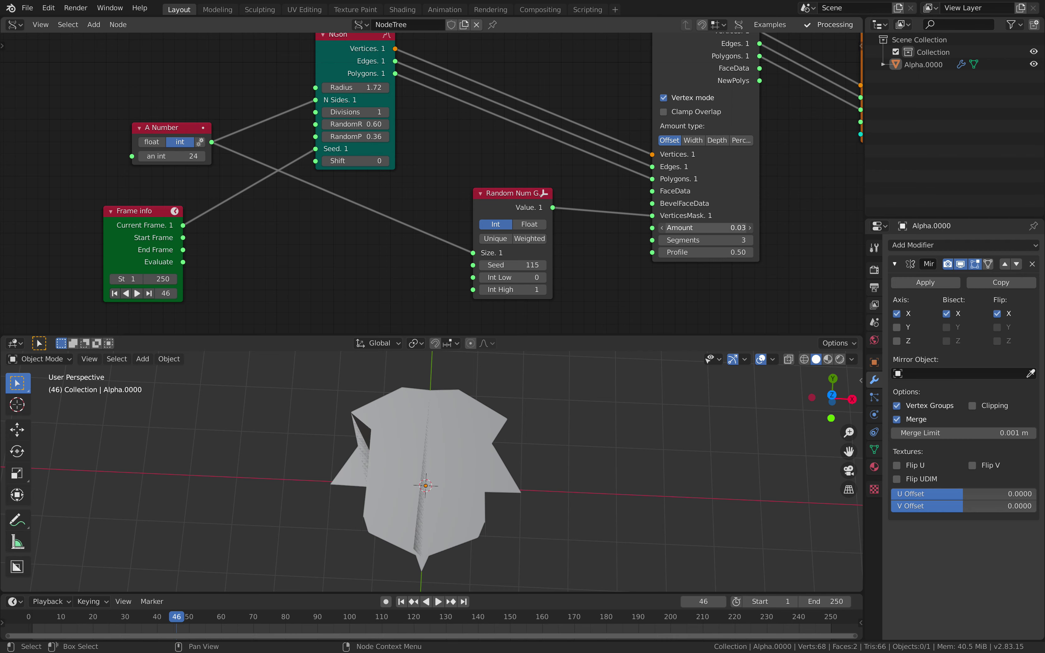
# - Play the animation in short bursts up to frame 66 and save the file
pyautogui.press('space')
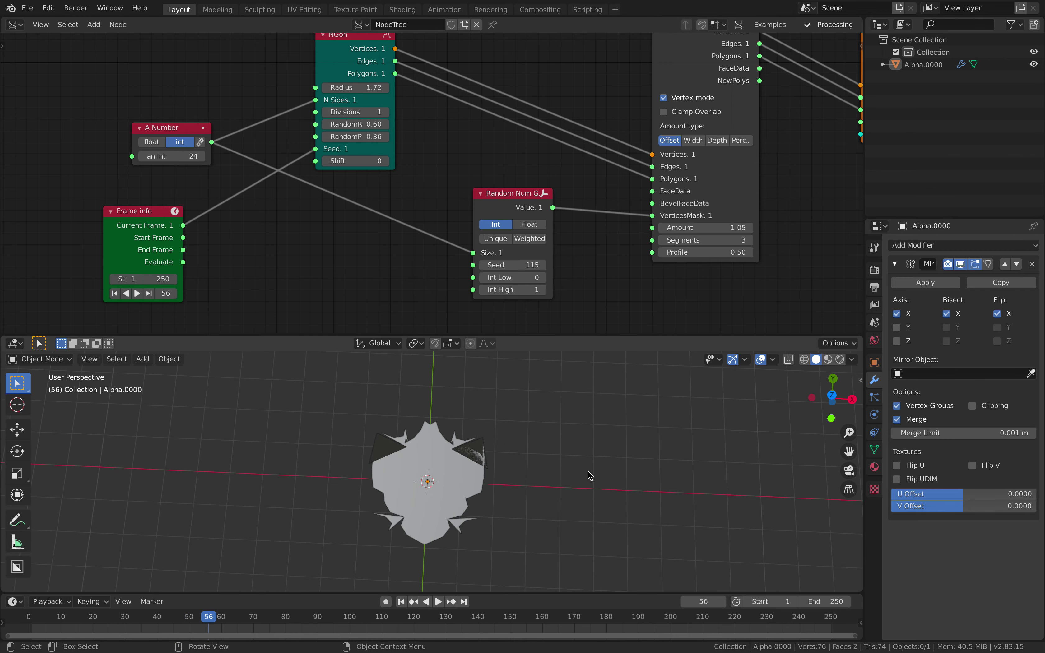
pyautogui.press('space')
pyautogui.hotkey('ctrl', 's')
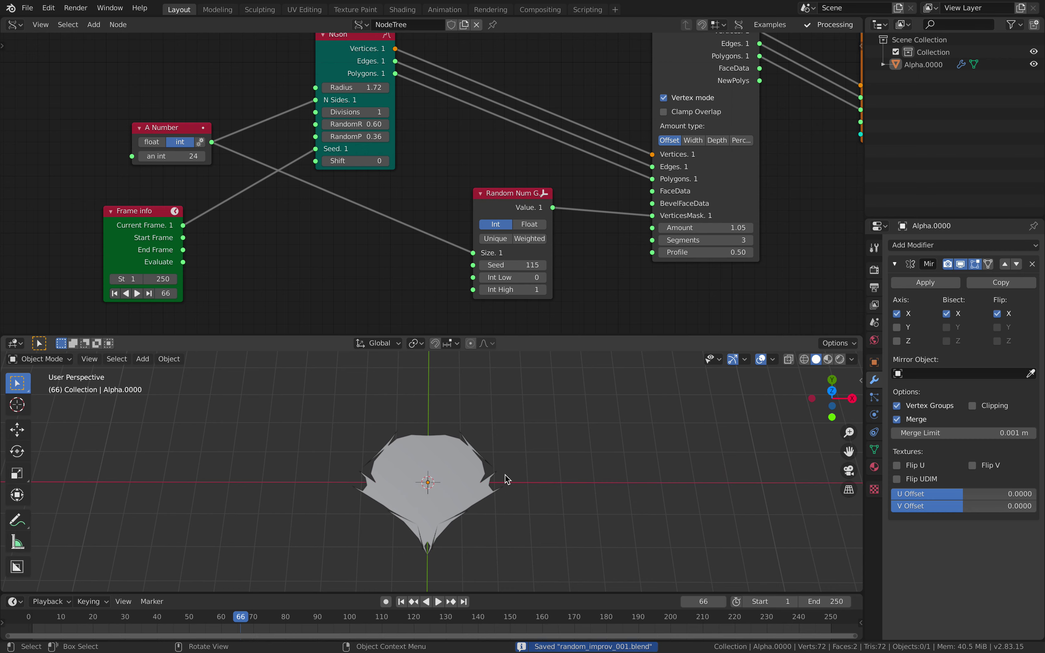
# - Examine the generated shapes by playing the animation in bursts and stepping back frame by frame to frame 102
pyautogui.press('space')
pyautogui.press('space')
pyautogui.moveTo(504, 476)
pyautogui.mouseDown(button='middle')
pyautogui.moveTo(526, 461)
pyautogui.moveTo(520, 474)
pyautogui.moveTo(506, 462)
pyautogui.moveTo(547, 497)
pyautogui.moveTo(538, 509)
pyautogui.moveTo(507, 489)
pyautogui.mouseUp(button='middle')
pyautogui.press('space')
pyautogui.press('space')
pyautogui.press('Left')
pyautogui.press('Left')
pyautogui.press('Left')
pyautogui.press('Left')
pyautogui.press('Left')
pyautogui.press('Left')
pyautogui.press('Left')
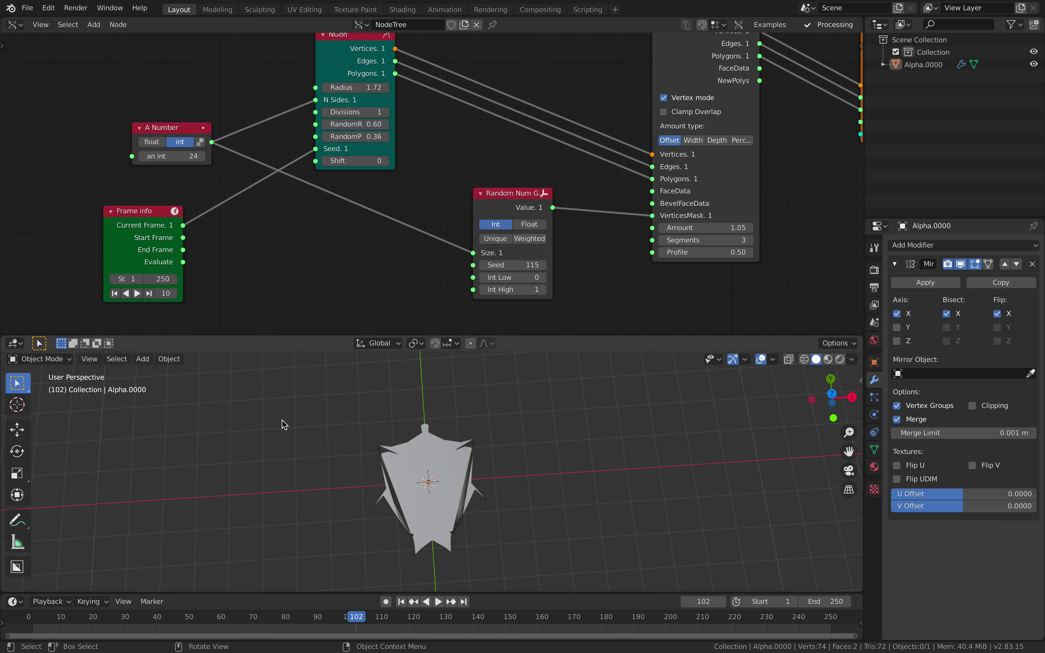
# - Continue playing the animation in bursts up to frame 136, saving the file along the way
pyautogui.scroll(1, 317, 452)
pyautogui.moveTo(318, 452); pyautogui.dragTo(380, 445, button='middle')
pyautogui.press('space')
pyautogui.hotkey('ctrl', 's')
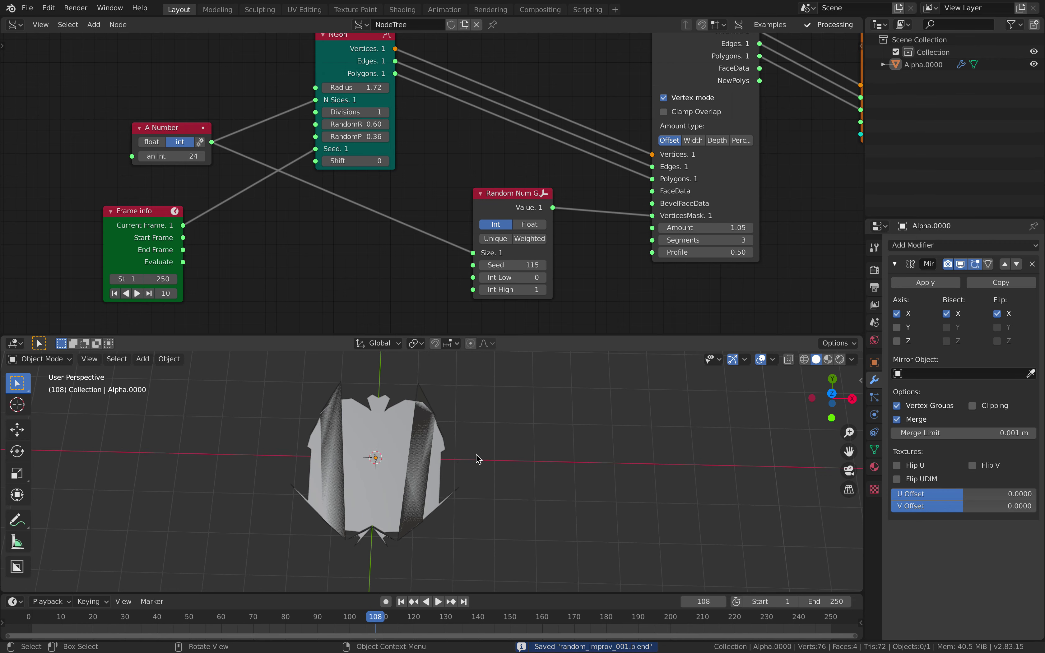
pyautogui.press('space')
pyautogui.press('space')
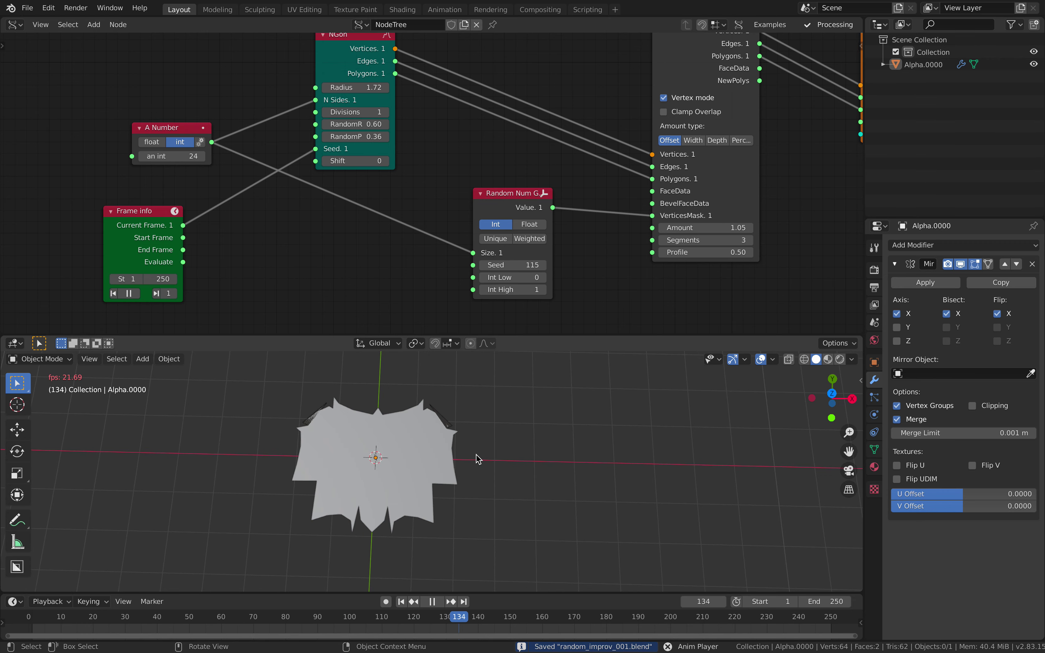
pyautogui.press('space')
# - Move the BV Alpha node farther away from the Bevel node and give the node tree a fake user
pyautogui.click(28, 9)
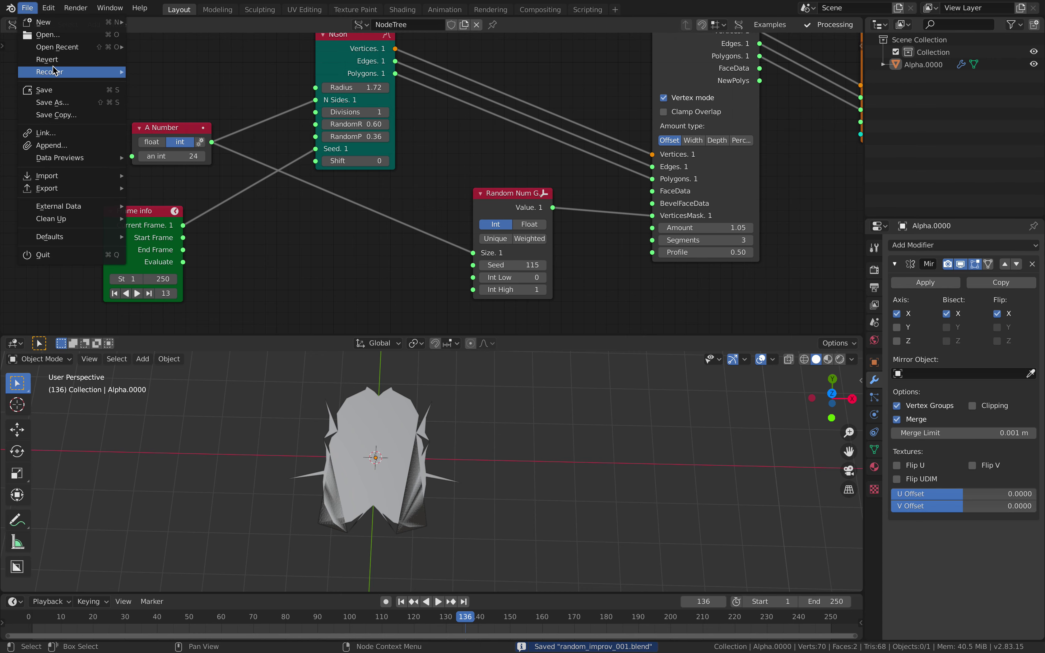
pyautogui.scroll(-4, 422, 89)
pyautogui.moveTo(407, 76); pyautogui.dragTo(371, 102, button='middle')
pyautogui.moveTo(529, 121); pyautogui.dragTo(358, 113, button='middle')
pyautogui.moveTo(569, 140); pyautogui.dragTo(645, 128)
pyautogui.moveTo(576, 151); pyautogui.dragTo(567, 195, button='middle')
# - Save the file, then save it as a new incremented version named random_improv_002.blend
pyautogui.click(27, 8)
pyautogui.click(62, 90)
pyautogui.click(28, 8)
pyautogui.click(86, 103)
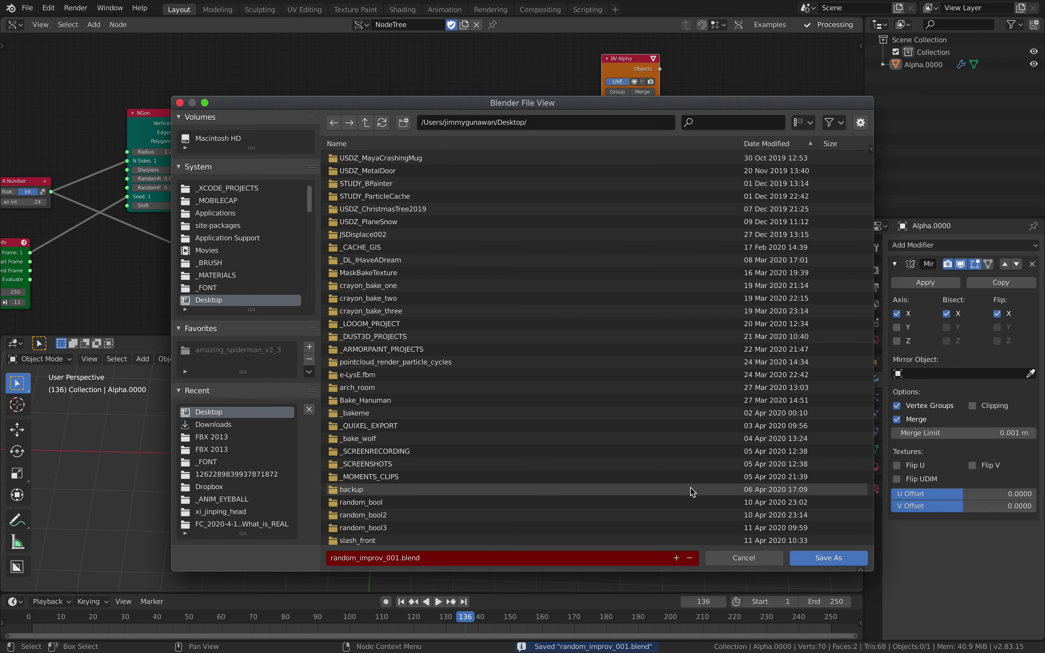
pyautogui.click(677, 558)
pyautogui.click(829, 558)
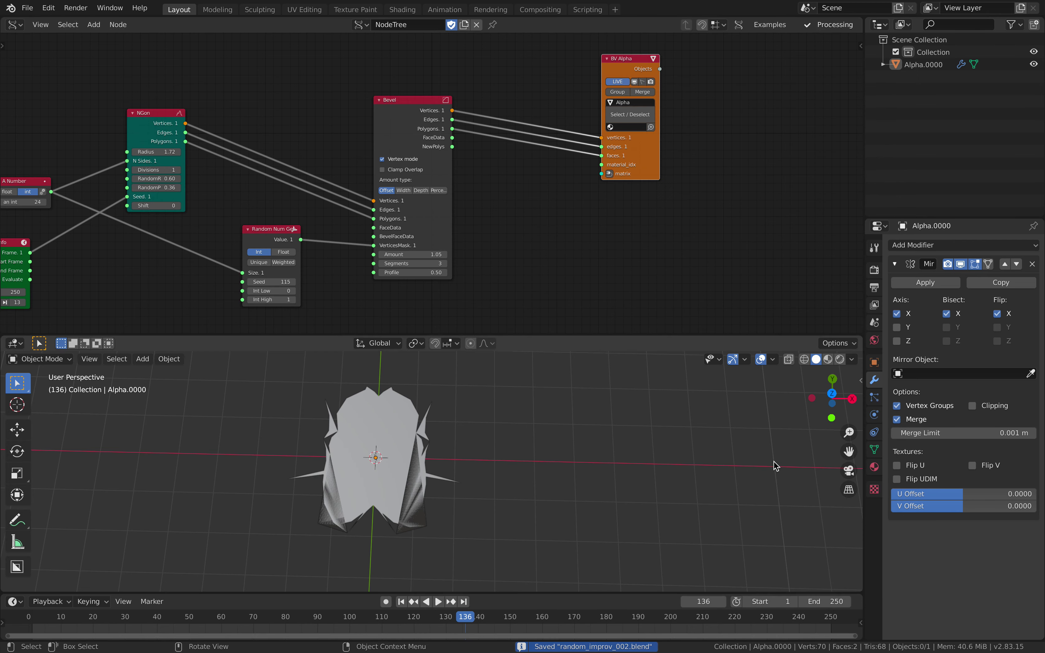
# - Add a Merge mesh 2D node below the links between the Bevel and BV Alpha nodes
pyautogui.scroll(1, 691, 163)
pyautogui.hotkey('shift', 'a')
pyautogui.click(605, 195)
pyautogui.write('merge')
pyautogui.press('Down')
pyautogui.press('Return')
pyautogui.click(602, 195)
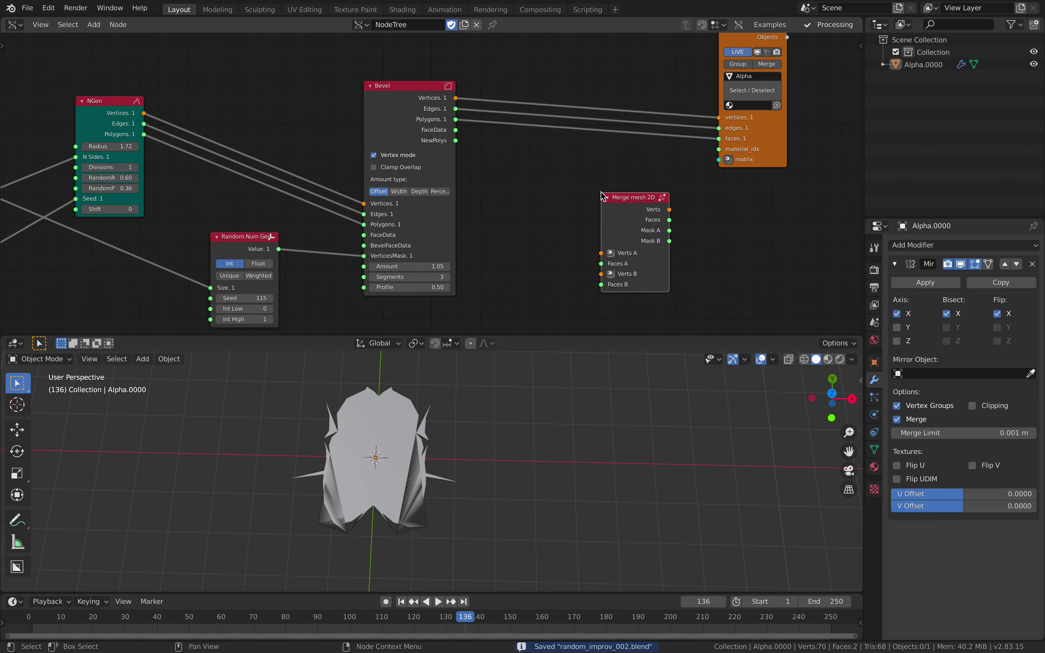
# - Add a Merge mesh 2D lite node beside the Merge mesh 2D node
pyautogui.hotkey('shift', 'a')
pyautogui.click(726, 198)
pyautogui.write('merge')
pyautogui.press('Down')
pyautogui.press('Down')
pyautogui.press('Down')
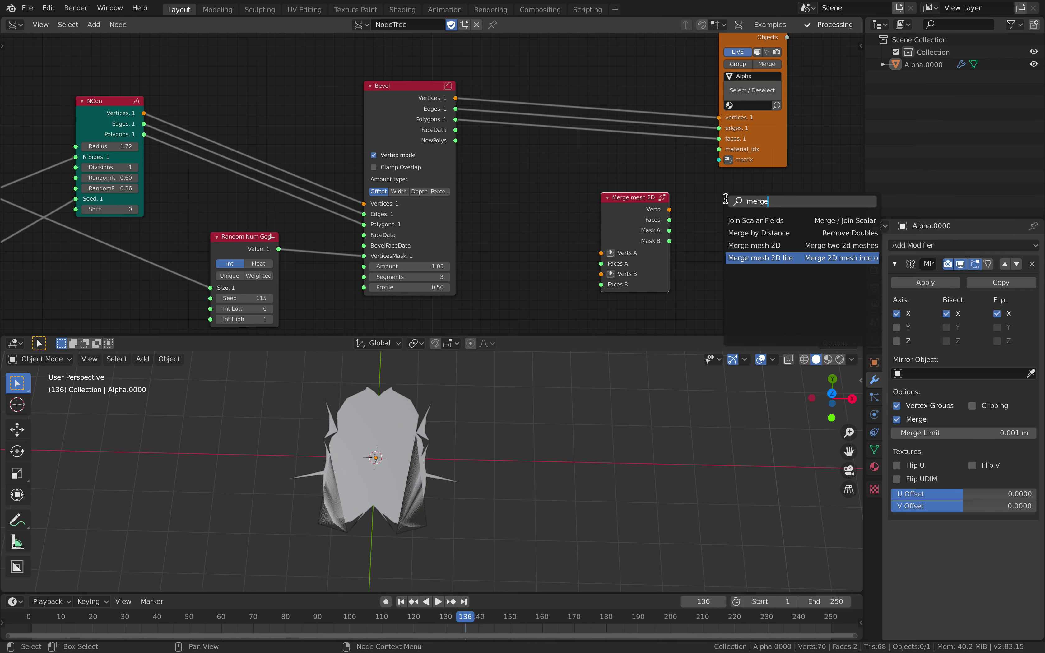
pyautogui.press('Return')
pyautogui.click(725, 199)
# - Move the Merge mesh 2D lite node closer to the Merge mesh 2D node and shift BV Alpha farther from Bevel
pyautogui.scroll(2, 730, 202)
pyautogui.moveTo(723, 198); pyautogui.dragTo(633, 188, button='middle')
pyautogui.scroll(-1, 651, 184)
pyautogui.moveTo(712, 201); pyautogui.dragTo(689, 213)
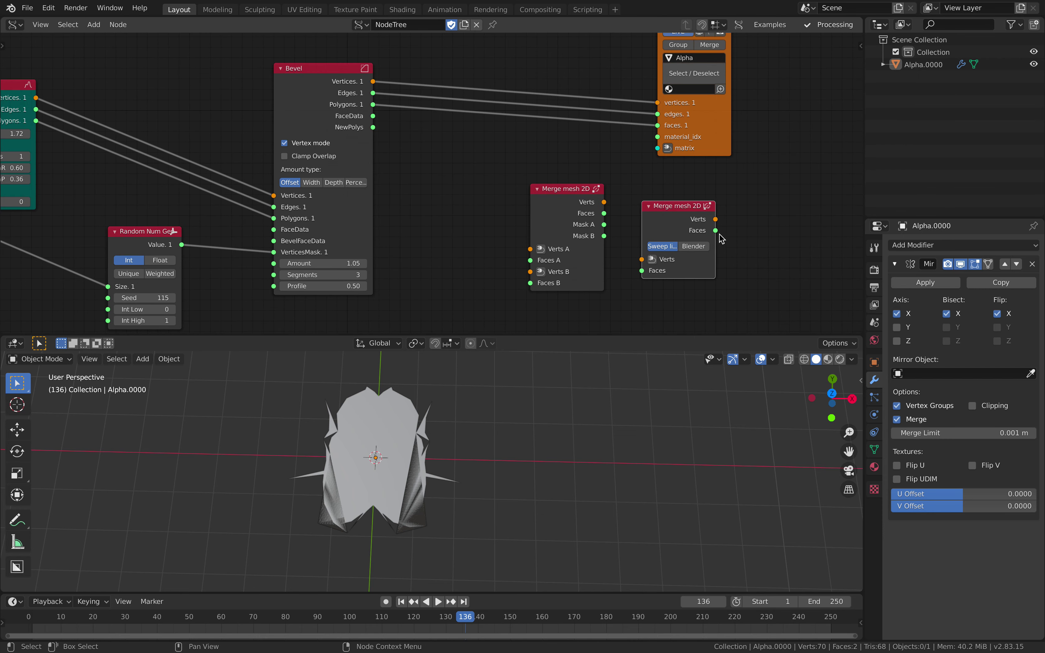
pyautogui.moveTo(720, 143); pyautogui.dragTo(770, 125)
pyautogui.scroll(-1, 627, 173)
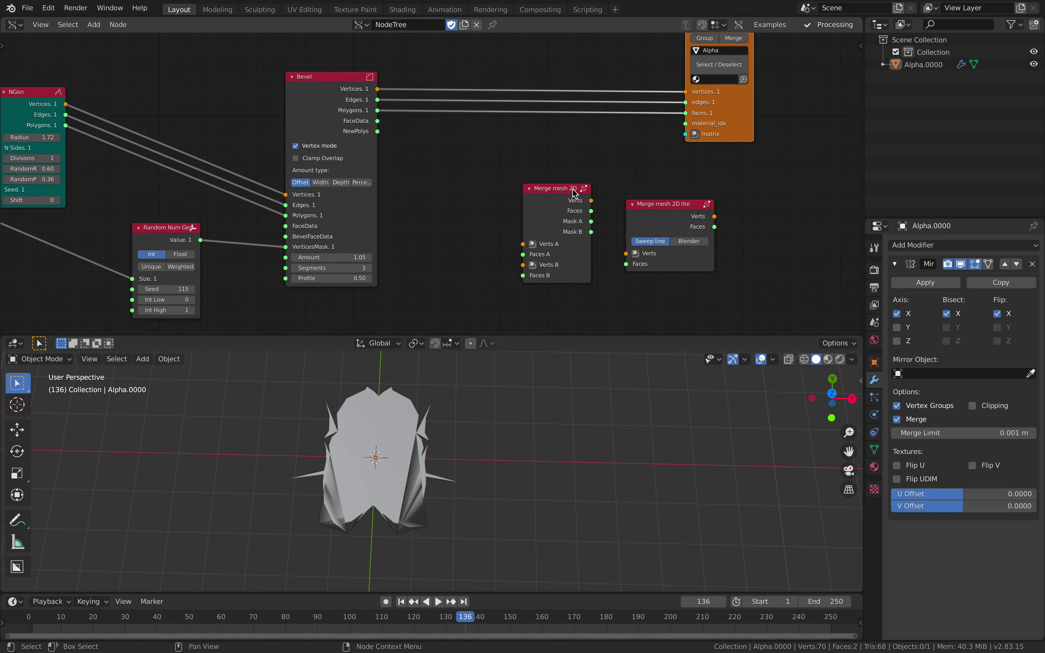
# - Reposition the Merge mesh 2D node between the Bevel and BV Alpha nodes, and nudge the Bevel node slightly upward
pyautogui.moveTo(573, 189); pyautogui.dragTo(582, 178)
pyautogui.scroll(-1, 540, 203)
pyautogui.moveTo(463, 239); pyautogui.dragTo(520, 235, button='middle')
pyautogui.moveTo(455, 172); pyautogui.dragTo(519, 172, button='middle')
pyautogui.moveTo(450, 104); pyautogui.dragTo(447, 89)
pyautogui.moveTo(665, 185); pyautogui.dragTo(628, 160)
pyautogui.scroll(2, 626, 177)
pyautogui.moveTo(625, 184); pyautogui.dragTo(608, 187, button='middle')
pyautogui.scroll(1, 627, 164)
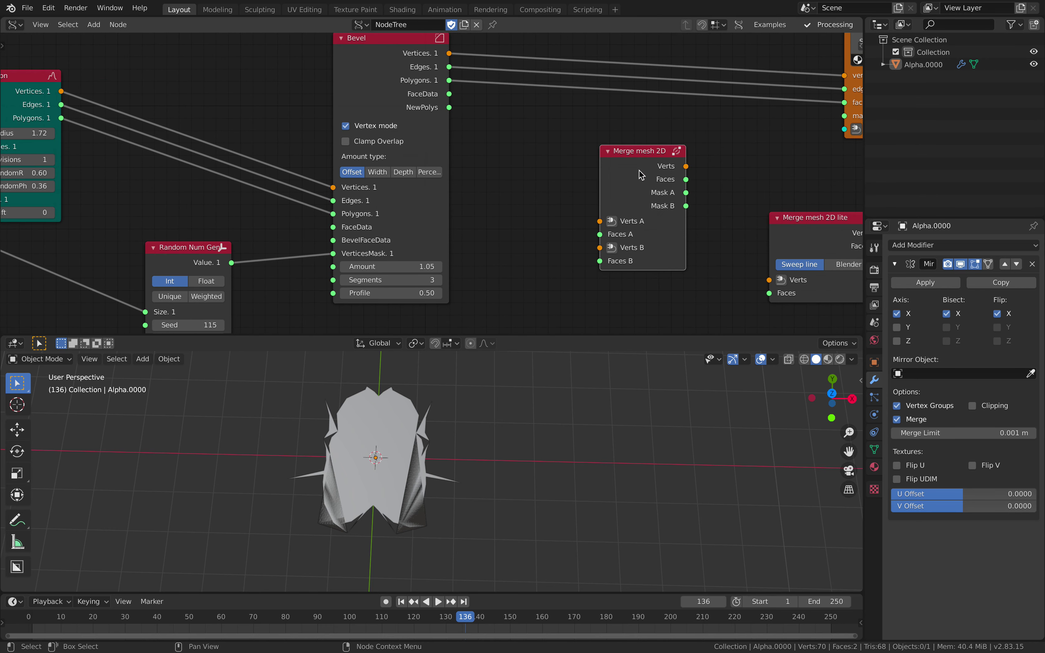
pyautogui.scroll(-1, 640, 173)
pyautogui.moveTo(641, 172); pyautogui.dragTo(651, 157)
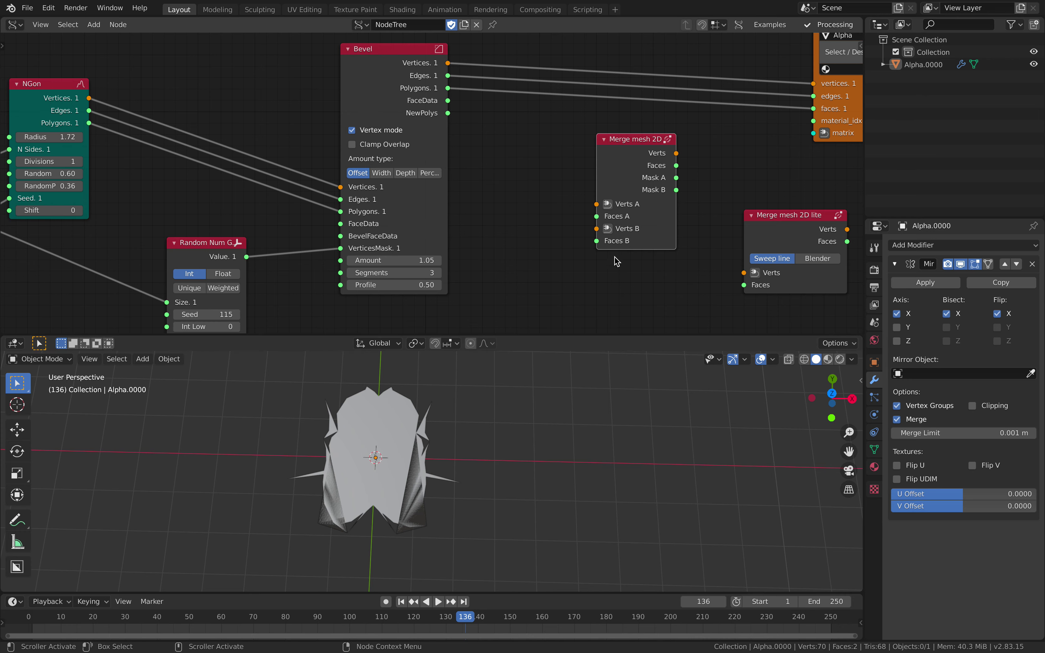
pyautogui.moveTo(620, 239); pyautogui.dragTo(632, 233)
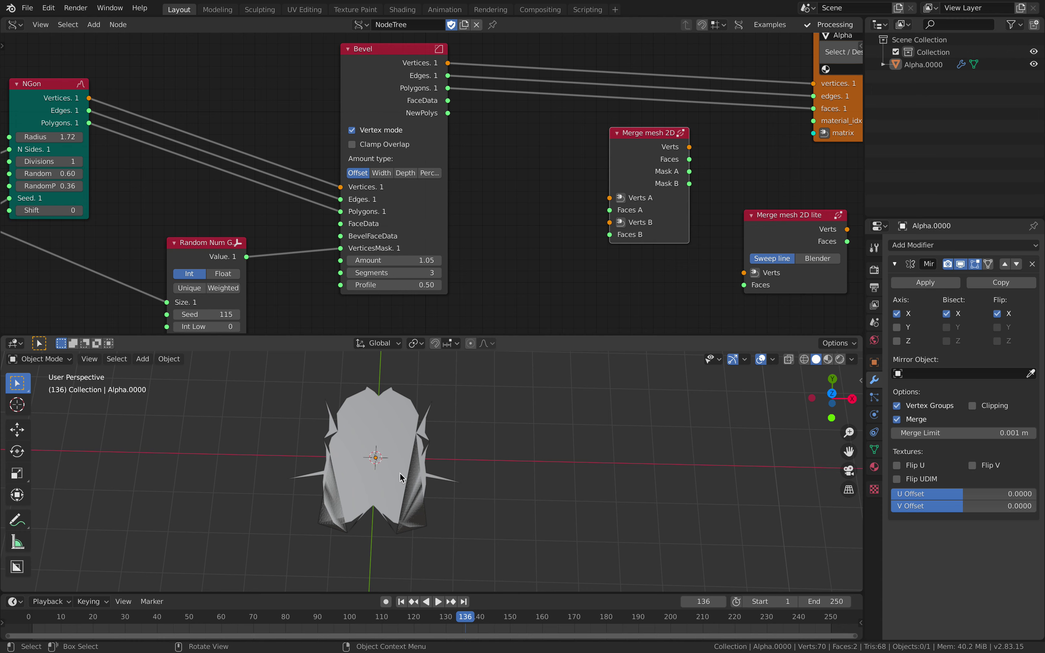
# - Play the animation in short bursts up to frame 152 to examine the overlapping areas of the shapes
pyautogui.click(384, 445)
pyautogui.press('space')
pyautogui.press('space')
pyautogui.click(514, 444)
pyautogui.press('space')
pyautogui.press('space')
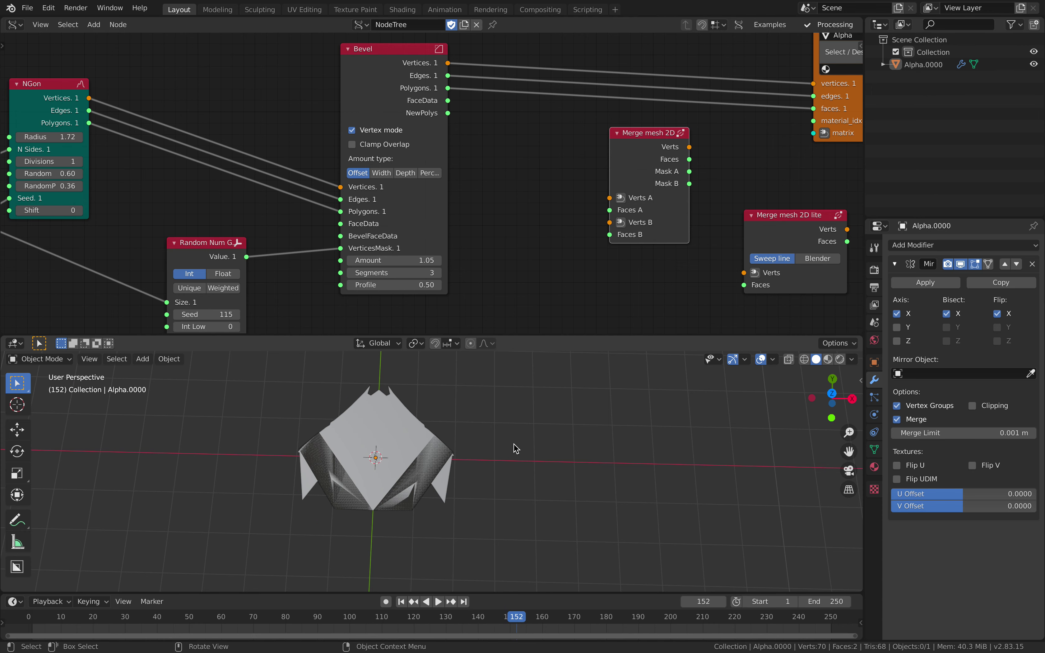
# - Save the file, move the Merge mesh 2D node below Merge mesh 2D lite, and shift the Bevel node slightly
pyautogui.scroll(-2, 567, 221)
pyautogui.hotkey('ctrl', 's')
pyautogui.moveTo(632, 149); pyautogui.dragTo(672, 323)
pyautogui.moveTo(728, 238); pyautogui.dragTo(620, 192)
pyautogui.scroll(1, 665, 145)
pyautogui.moveTo(636, 147); pyautogui.dragTo(594, 155, button='middle')
pyautogui.moveTo(612, 172); pyautogui.dragTo(638, 168)
pyautogui.moveTo(354, 73); pyautogui.dragTo(387, 98)
pyautogui.scroll(-1, 366, 169)
pyautogui.moveTo(365, 169); pyautogui.dragTo(458, 115, button='middle')
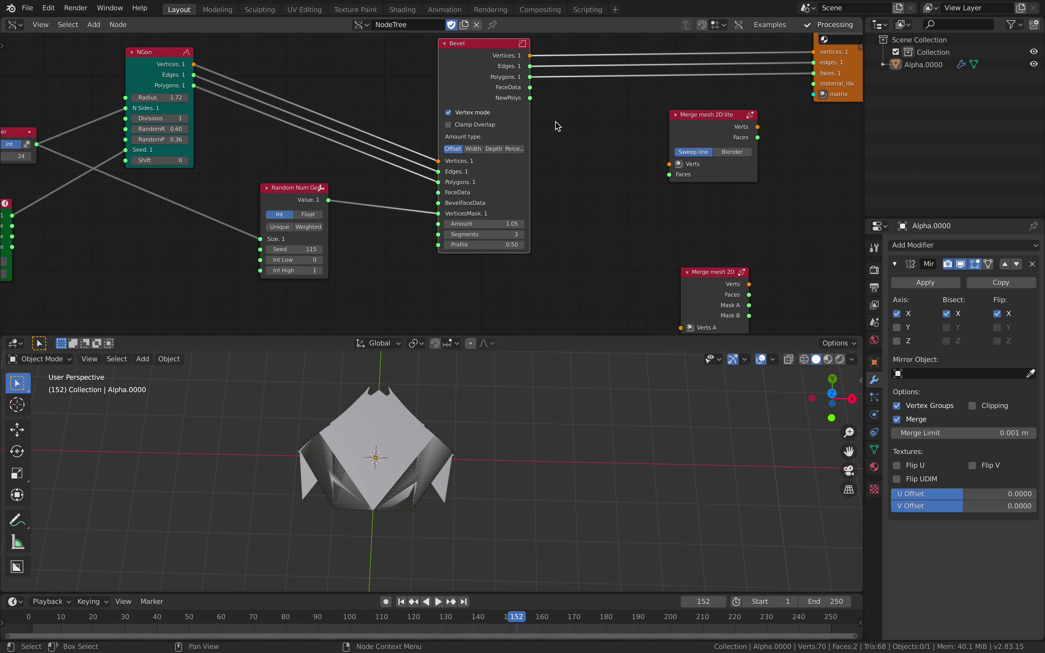
# - Move the Merge mesh 2D lite and Alpha viewer nodes farther from Bevel, and save the file with the viewport in top view
pyautogui.moveTo(546, 126); pyautogui.dragTo(455, 169, button='middle')
pyautogui.moveTo(612, 169); pyautogui.dragTo(627, 173)
pyautogui.moveTo(732, 133); pyautogui.dragTo(743, 118)
pyautogui.moveTo(651, 159); pyautogui.dragTo(691, 160)
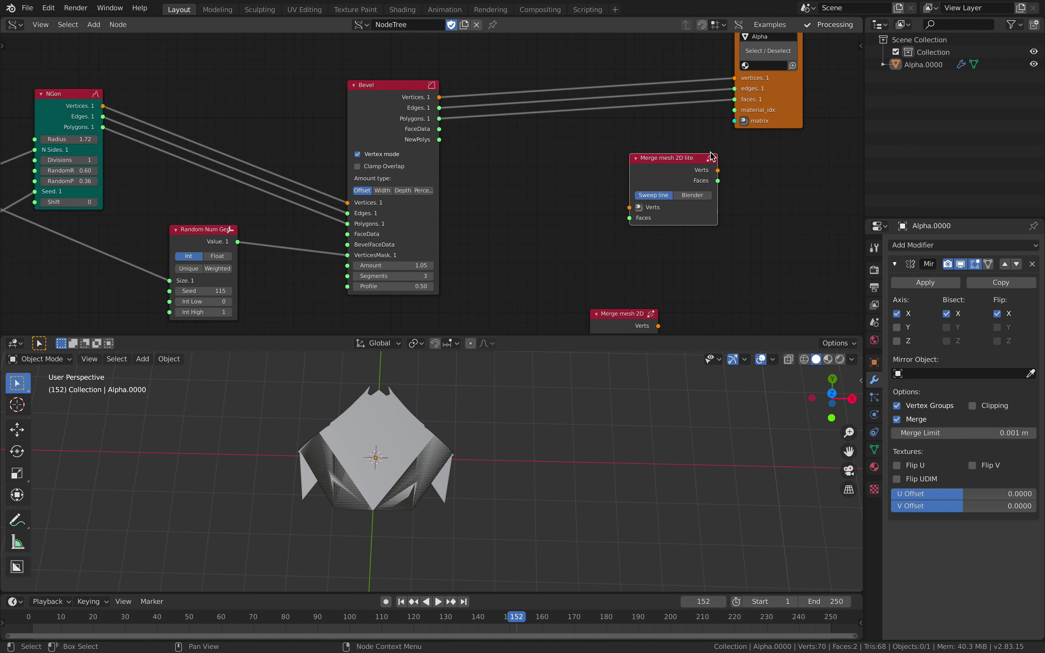
pyautogui.moveTo(744, 124); pyautogui.dragTo(772, 121)
pyautogui.moveTo(675, 159); pyautogui.dragTo(687, 159)
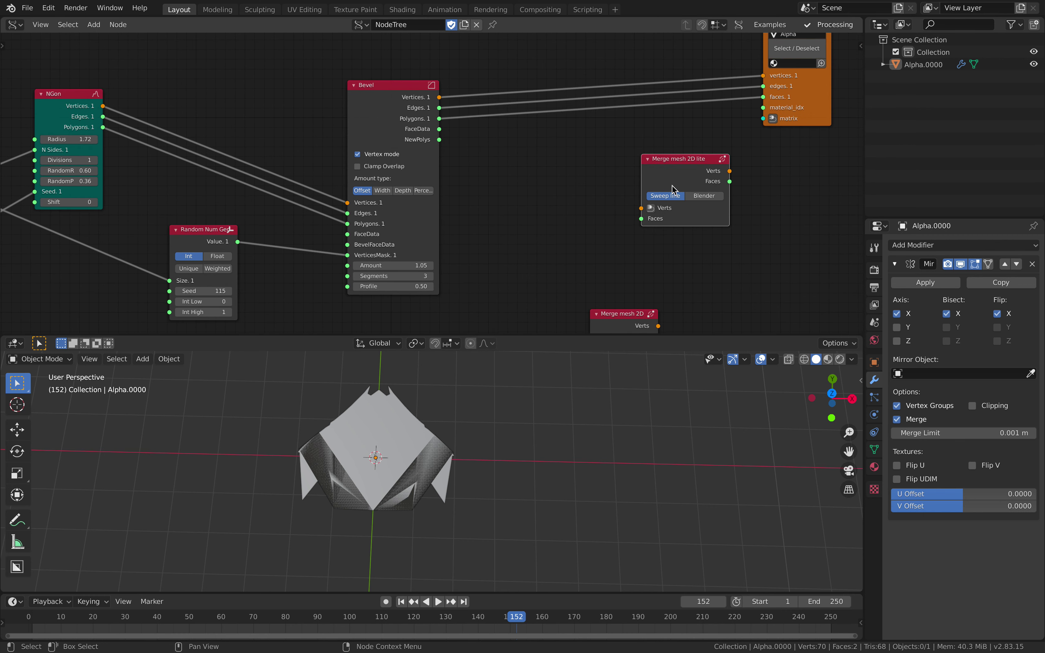
pyautogui.click(832, 395)
pyautogui.hotkey('ctrl', 's')
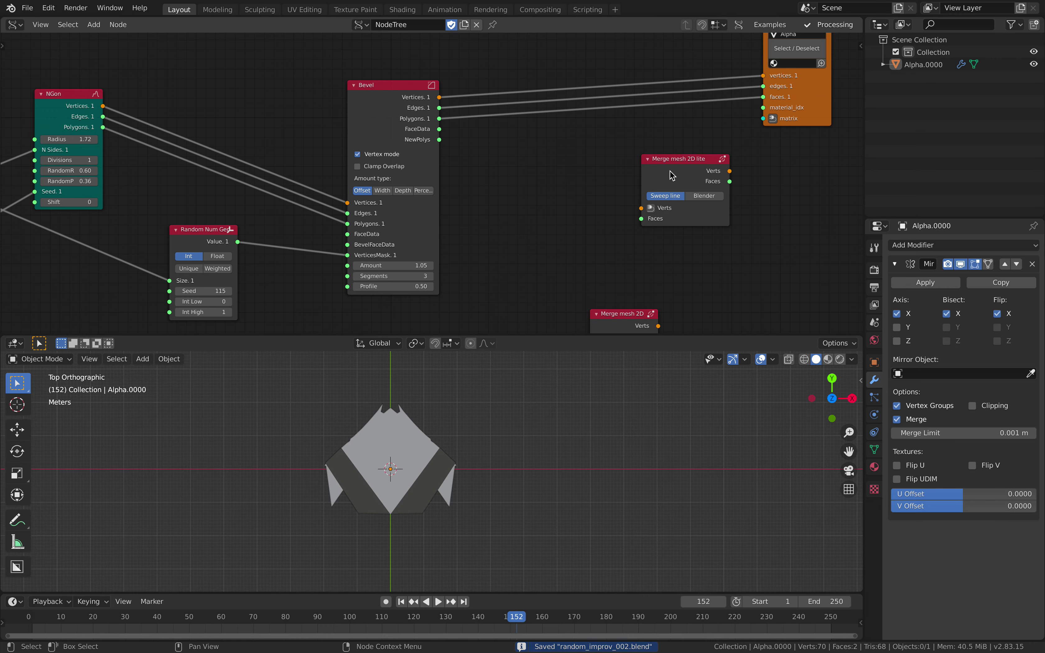
# - Add a Random Vector MK2 node between the Bevel and Merge mesh 2D lite nodes
pyautogui.moveTo(672, 175); pyautogui.dragTo(683, 175)
pyautogui.hotkey('shift', 'a')
pyautogui.click(567, 168)
pyautogui.write('rando')
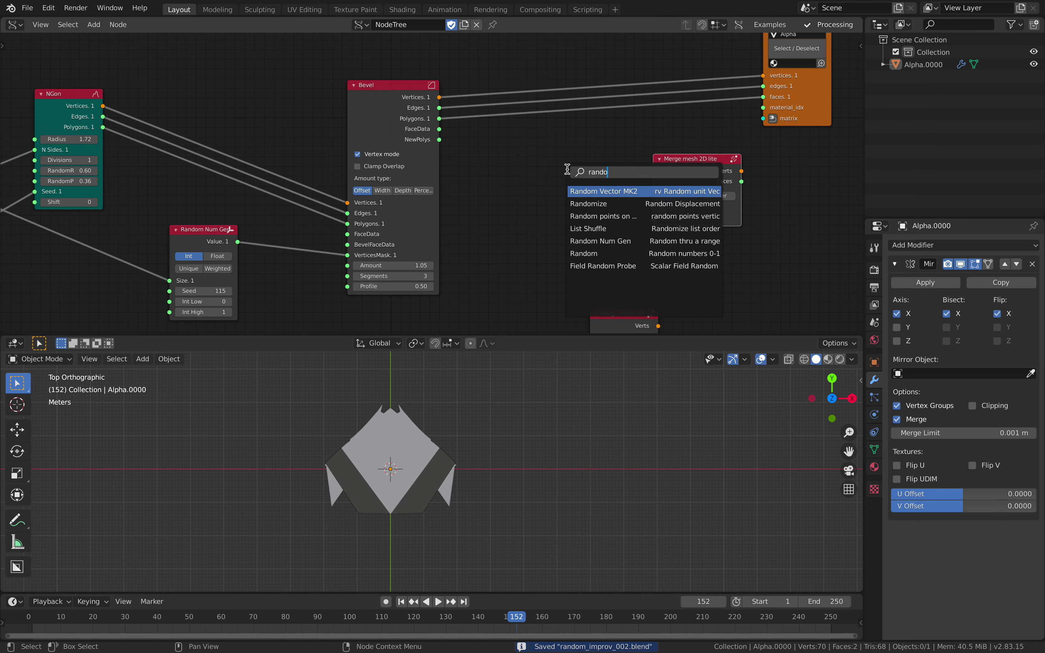
pyautogui.write('m')
pyautogui.press('Return')
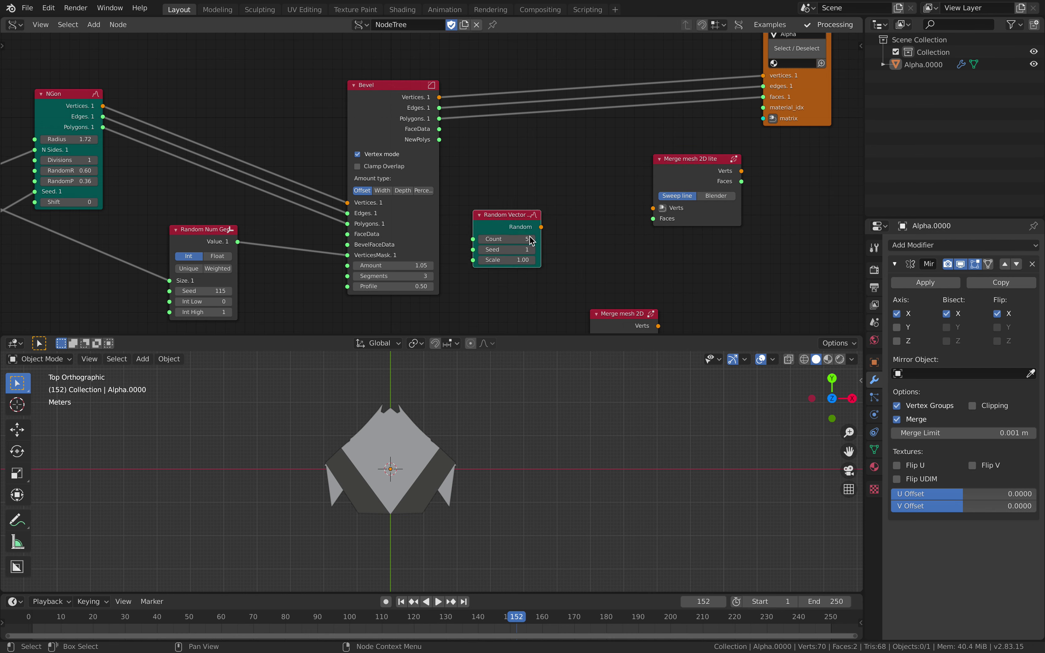
# - Set the Random Vector node's Count to 6 and move Merge mesh 2D lite farther away from it
pyautogui.click(530, 237)
pyautogui.click(530, 238)
pyautogui.moveTo(510, 217); pyautogui.dragTo(506, 225)
pyautogui.moveTo(698, 165); pyautogui.dragTo(733, 159)
pyautogui.hotkey('shift', 'a')
pyautogui.click(594, 168)
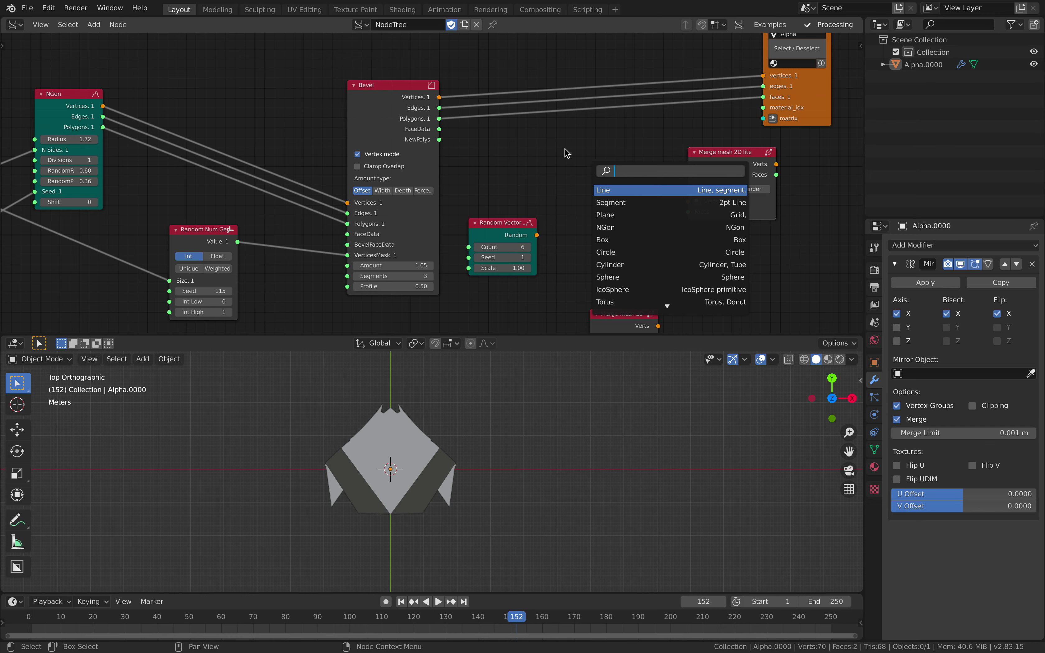
# - Remove the Mirror modifier from the Alpha.0000 object and save the file
pyautogui.click(415, 434)
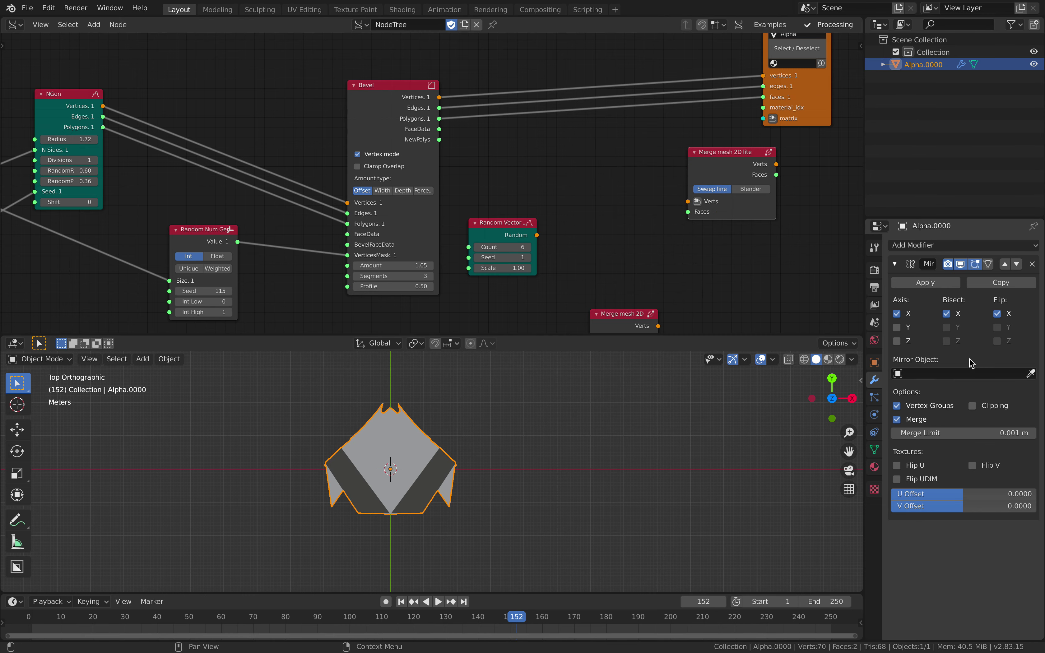
pyautogui.click(1032, 264)
pyautogui.click(542, 461)
pyautogui.scroll(-1, 518, 222)
pyautogui.hotkey('ctrl', 's')
# - Set the A Number node's integer value to 6
pyautogui.moveTo(434, 210); pyautogui.dragTo(673, 202, button='middle')
pyautogui.scroll(1, 303, 169)
pyautogui.click(191, 185)
pyautogui.write('3')
pyautogui.press('Return')
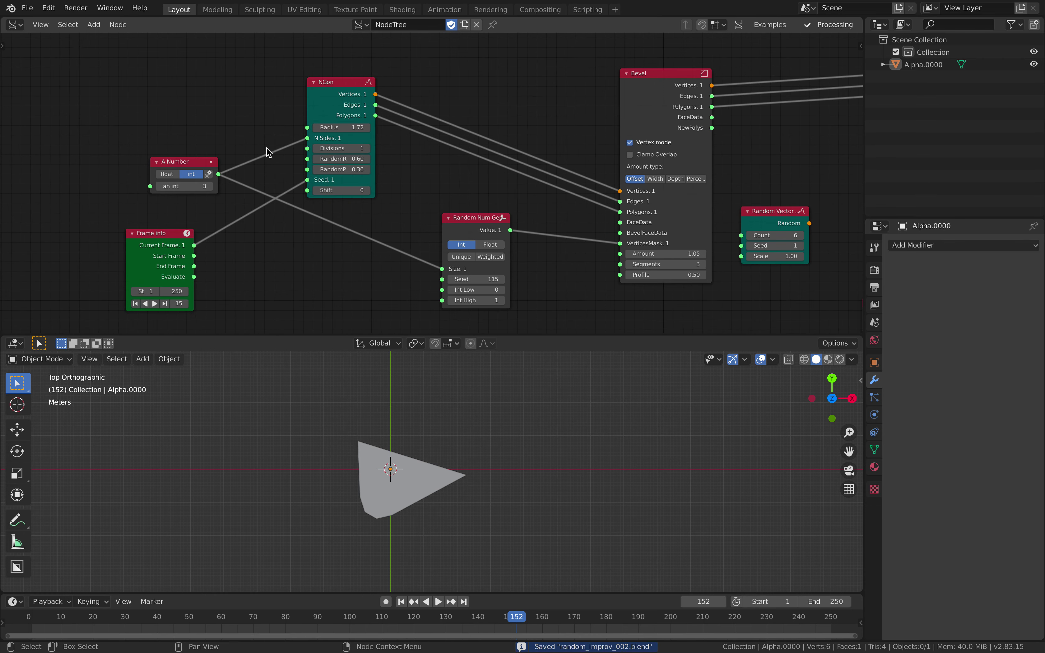
pyautogui.moveTo(268, 153); pyautogui.dragTo(220, 113, button='middle')
pyautogui.click(160, 148)
pyautogui.click(160, 148)
pyautogui.click(160, 147)
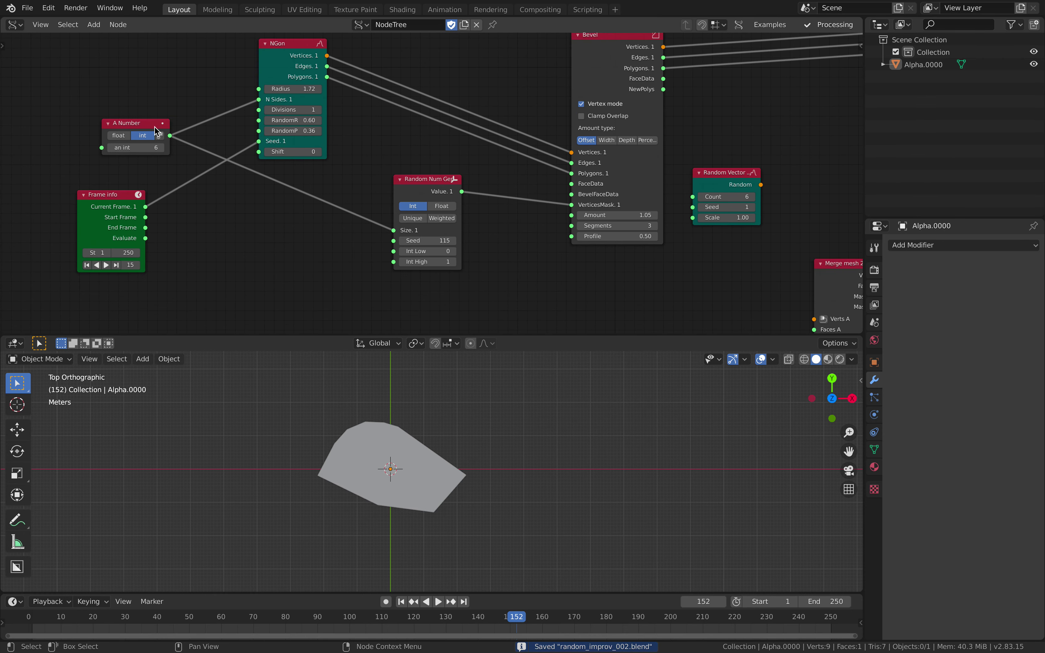
# - Rearrange the Random Vector, Alpha viewer, Merge mesh 2D lite and Bevel nodes to free space after Bevel
pyautogui.scroll(-2, 455, 165)
pyautogui.moveTo(574, 158); pyautogui.dragTo(416, 152, button='middle')
pyautogui.moveTo(542, 140); pyautogui.dragTo(471, 158, button='middle')
pyautogui.moveTo(466, 195); pyautogui.dragTo(462, 207)
pyautogui.moveTo(715, 114); pyautogui.dragTo(608, 135, button='middle')
pyautogui.moveTo(617, 112); pyautogui.dragTo(665, 102)
pyautogui.moveTo(547, 149); pyautogui.dragTo(536, 143)
pyautogui.moveTo(237, 97); pyautogui.dragTo(240, 74)
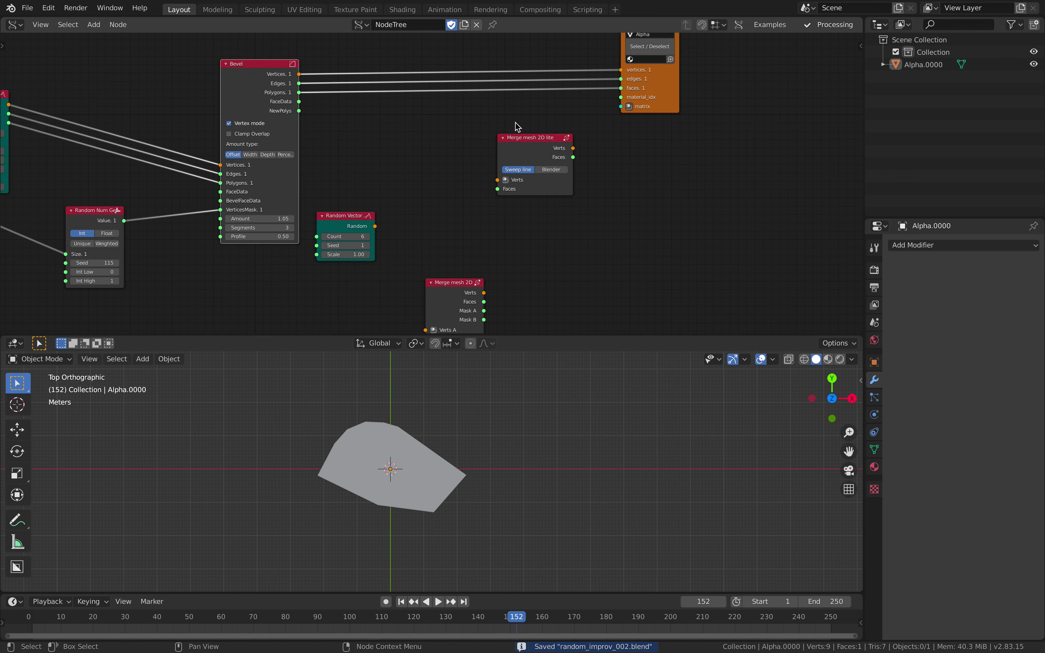
pyautogui.moveTo(506, 164); pyautogui.dragTo(528, 163)
# - Add a Matrix Apply node between the Bevel and Merge mesh 2D lite nodes
pyautogui.click(414, 151)
pyautogui.scroll(1, 389, 140)
pyautogui.moveTo(389, 141); pyautogui.dragTo(421, 157, button='middle')
pyautogui.hotkey('alt', 'space')
pyautogui.write('matrix a')
pyautogui.press('Down')
pyautogui.press('Return')
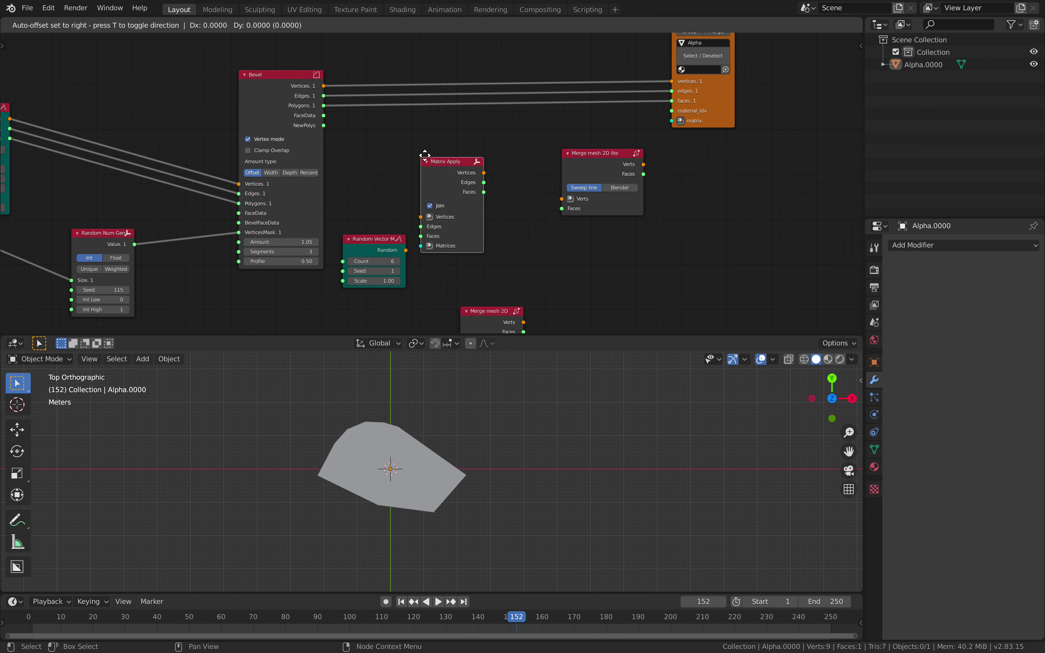
pyautogui.click(442, 149)
# - Route Bevel's vertices, edges and polygons through Matrix Apply into the Alpha viewer, with Random Vector feeding its Matrices input
pyautogui.click(277, 77)
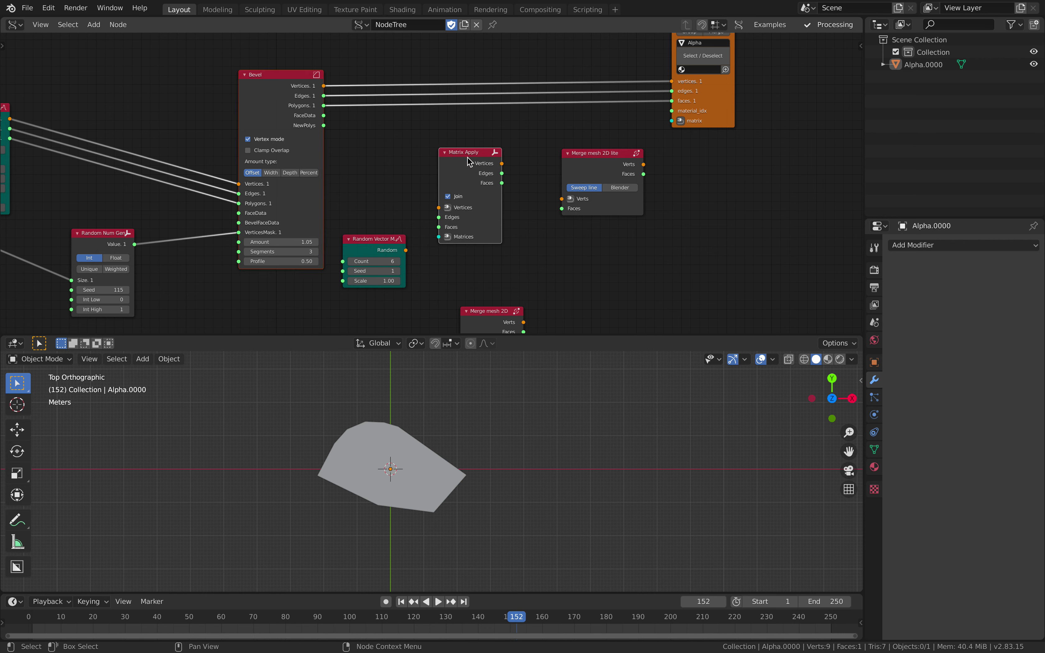
pyautogui.moveTo(406, 250); pyautogui.dragTo(422, 249)
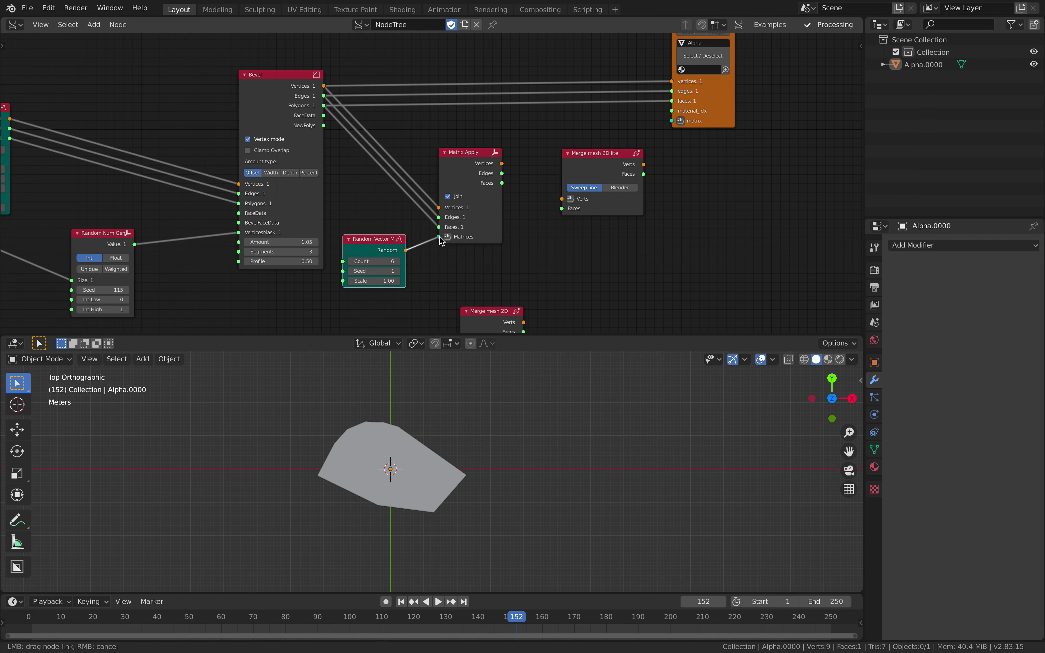
pyautogui.keyDown('shift'); pyautogui.click(704, 113); pyautogui.keyUp('shift')
pyautogui.press('f')
pyautogui.click(561, 90)
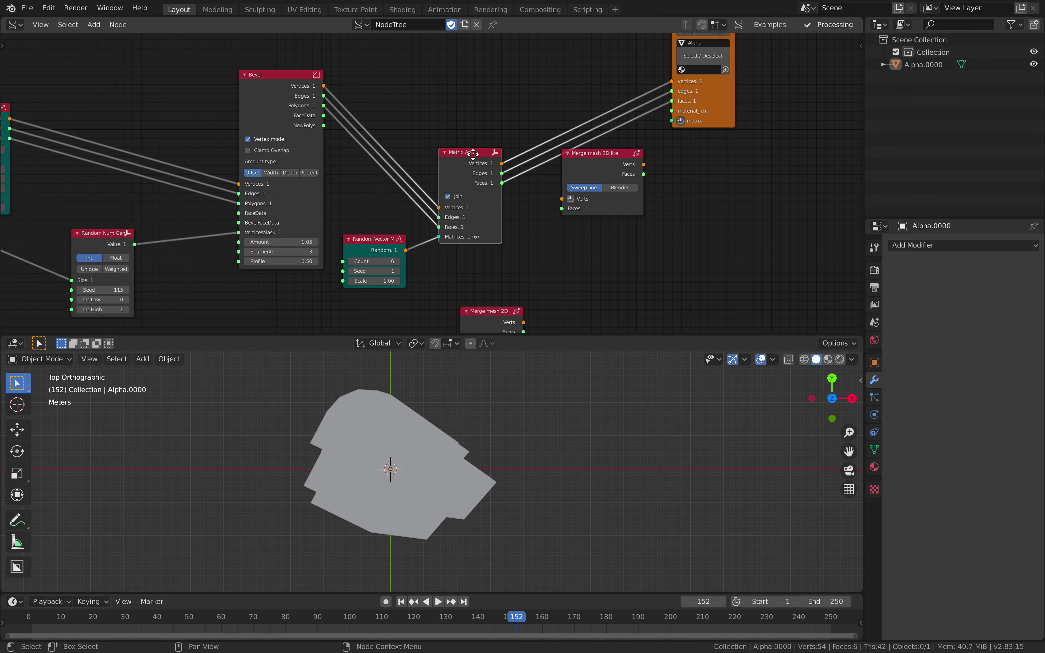
# - Set the Random Vector node's Count to 10, Seed to 99 and Scale to 2.26, and move Matrix Apply higher
pyautogui.moveTo(473, 155); pyautogui.dragTo(490, 105)
pyautogui.moveTo(497, 380); pyautogui.dragTo(512, 389, button='middle')
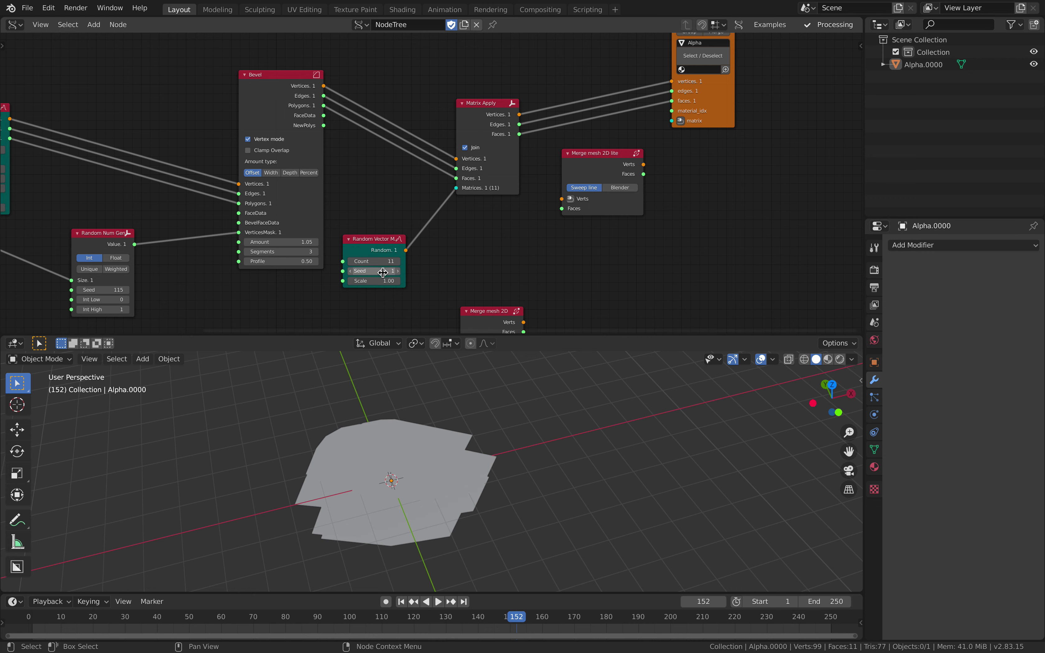
pyautogui.moveTo(377, 257); pyautogui.dragTo(367, 182, button='middle')
pyautogui.scroll(4, 368, 182)
pyautogui.moveTo(368, 182); pyautogui.dragTo(458, 203)
pyautogui.moveTo(391, 414); pyautogui.dragTo(447, 404, button='middle')
pyautogui.moveTo(532, 167); pyautogui.dragTo(467, 219, button='middle')
pyautogui.moveTo(443, 142); pyautogui.dragTo(483, 115)
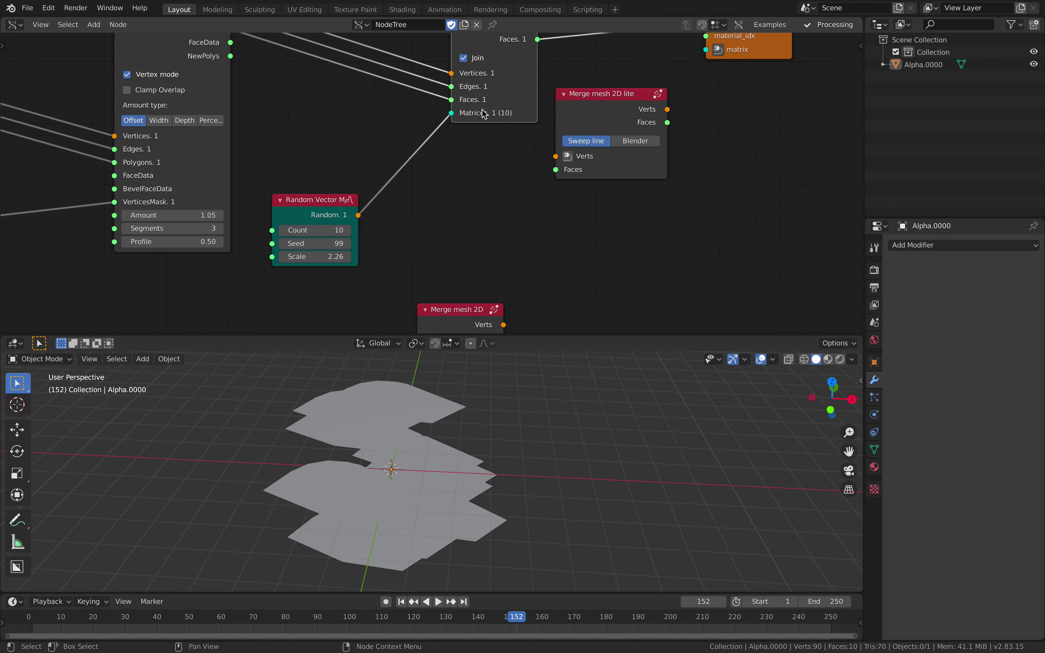
# - Insert a Vector Rewire node between Random Vector and Matrix Apply, set to swap Scalar with Z
pyautogui.hotkey('alt', 'space')
pyautogui.write('re')
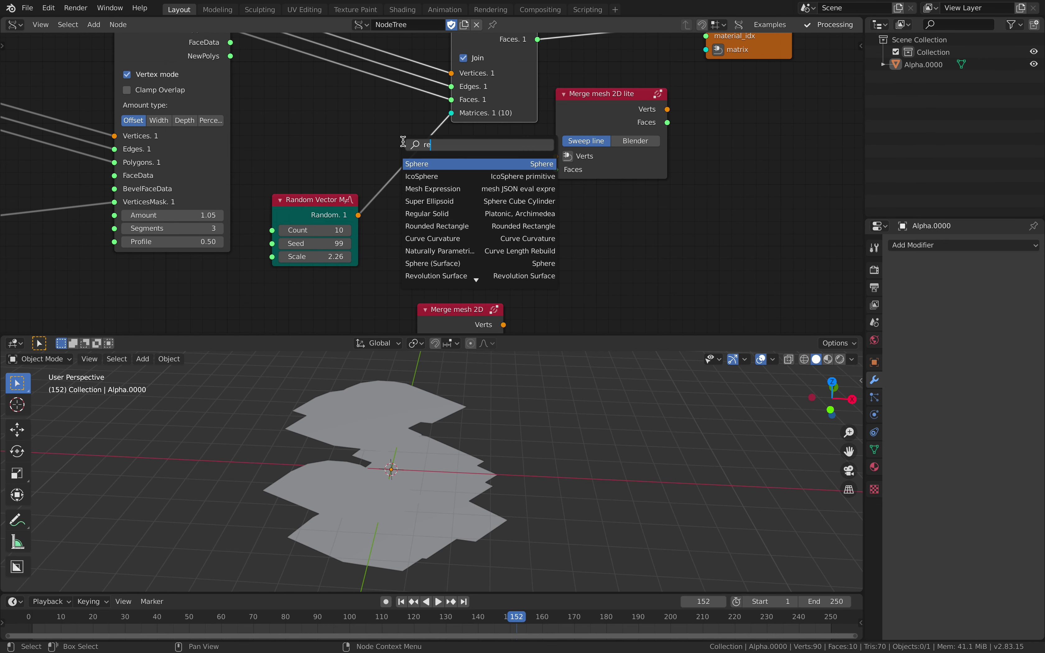
pyautogui.write('wire')
pyautogui.press('Return')
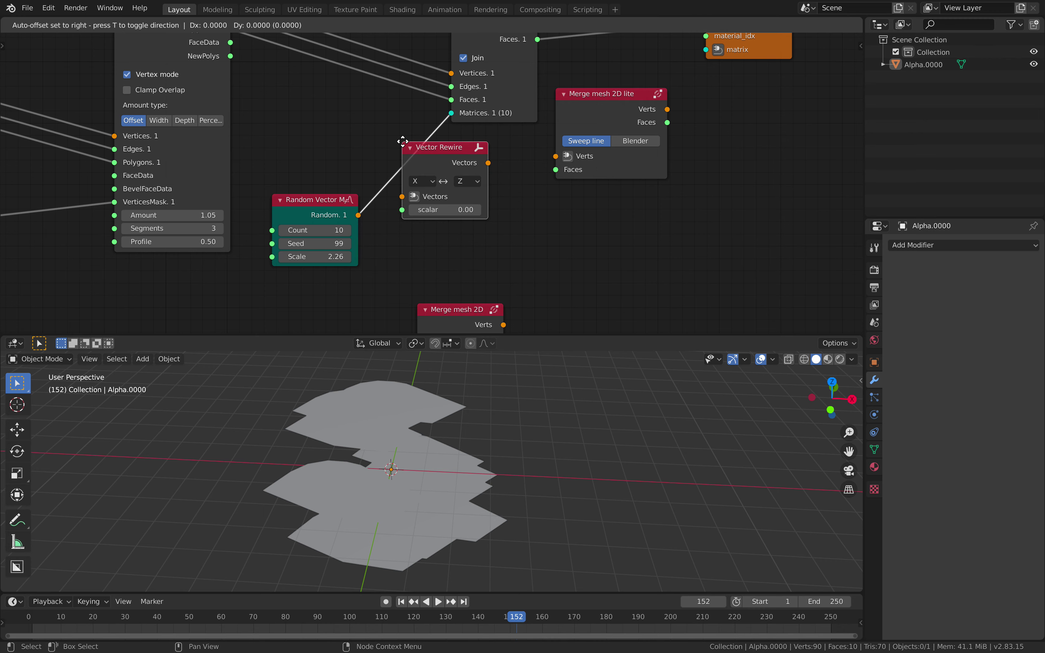
pyautogui.click(405, 146)
pyautogui.click(431, 183)
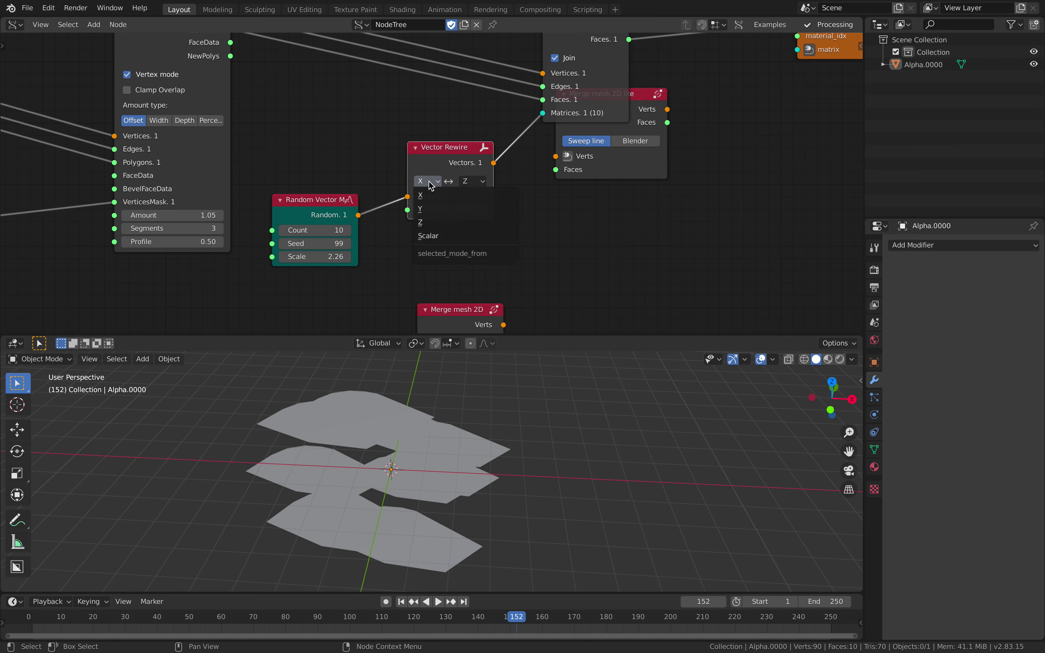
pyautogui.click(434, 237)
# - Set the Random Vector node's Seed to 139 and save the file
pyautogui.moveTo(458, 421); pyautogui.dragTo(473, 486, button='middle')
pyautogui.moveTo(320, 245); pyautogui.dragTo(338, 245)
pyautogui.moveTo(461, 470); pyautogui.dragTo(467, 496, button='middle')
pyautogui.scroll(-3, 445, 196)
pyautogui.hotkey('ctrl', 's')
pyautogui.scroll(1, 443, 188)
pyautogui.scroll(1, 470, 175)
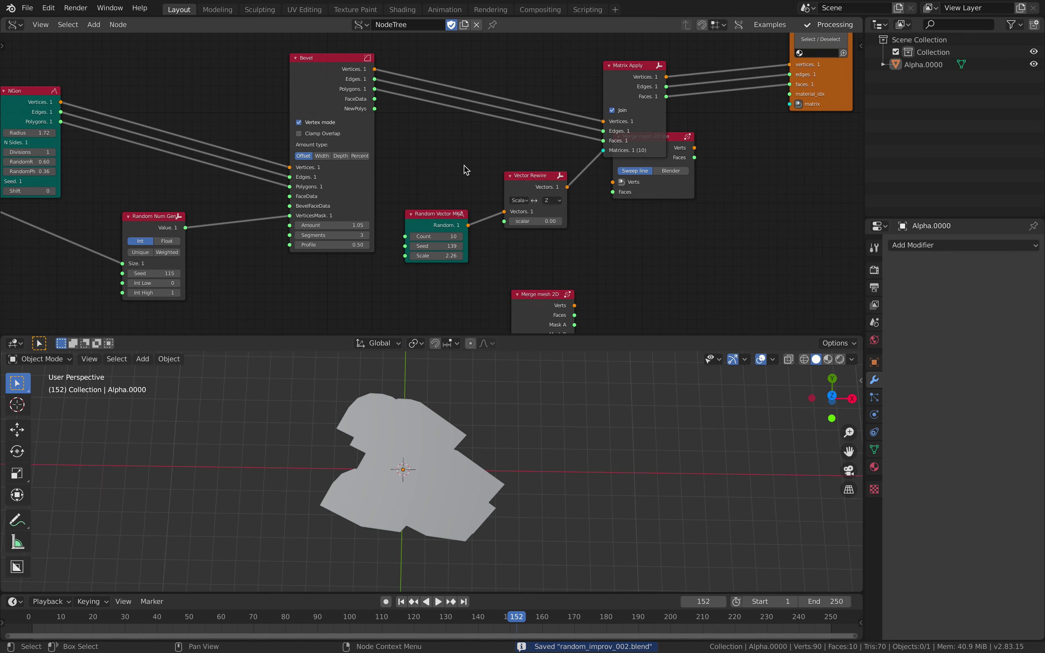
# - Move the NGon node closer to Bevel and delete the Frame info node
pyautogui.scroll(-1, 462, 167)
pyautogui.moveTo(441, 159); pyautogui.dragTo(549, 165, button='middle')
pyautogui.moveTo(162, 113); pyautogui.dragTo(240, 85)
pyautogui.moveTo(206, 90); pyautogui.dragTo(281, 101, button='middle')
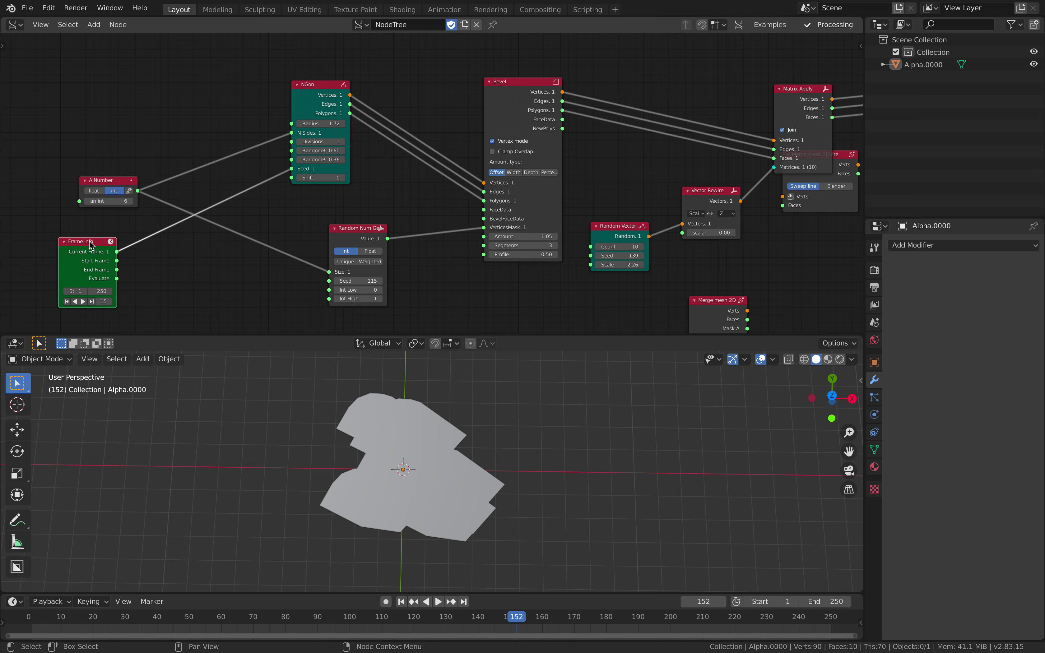
pyautogui.press('x')
# - Add a Number Range node in Count mode and connect its Range output to the NGon Seed
pyautogui.hotkey('shift', 'a')
pyautogui.click(117, 125)
pyautogui.write('range')
pyautogui.press('Return')
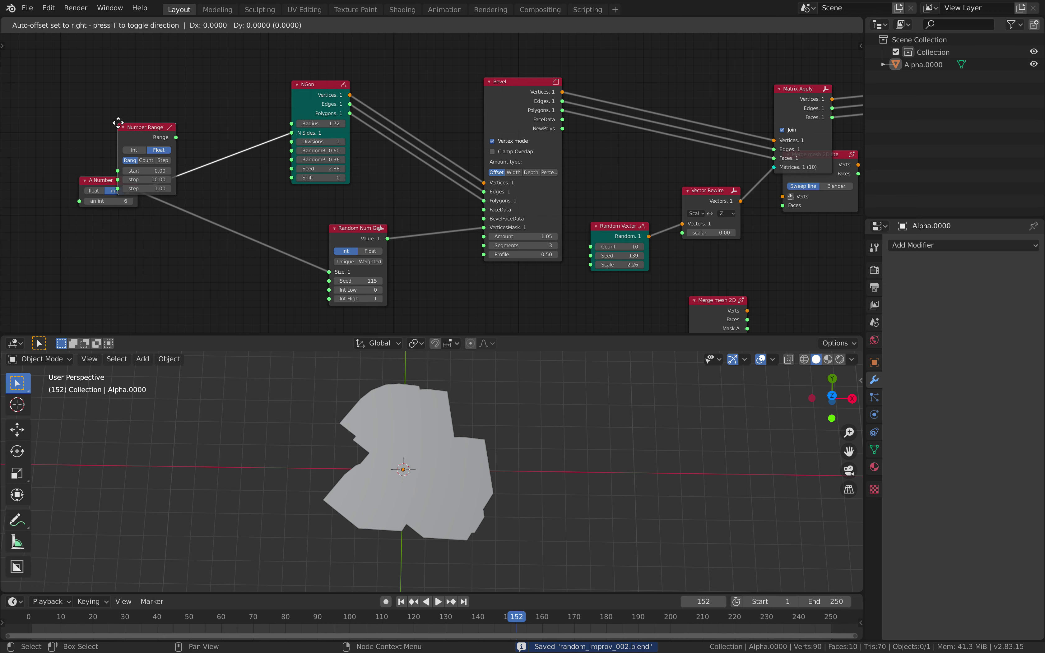
pyautogui.click(117, 91)
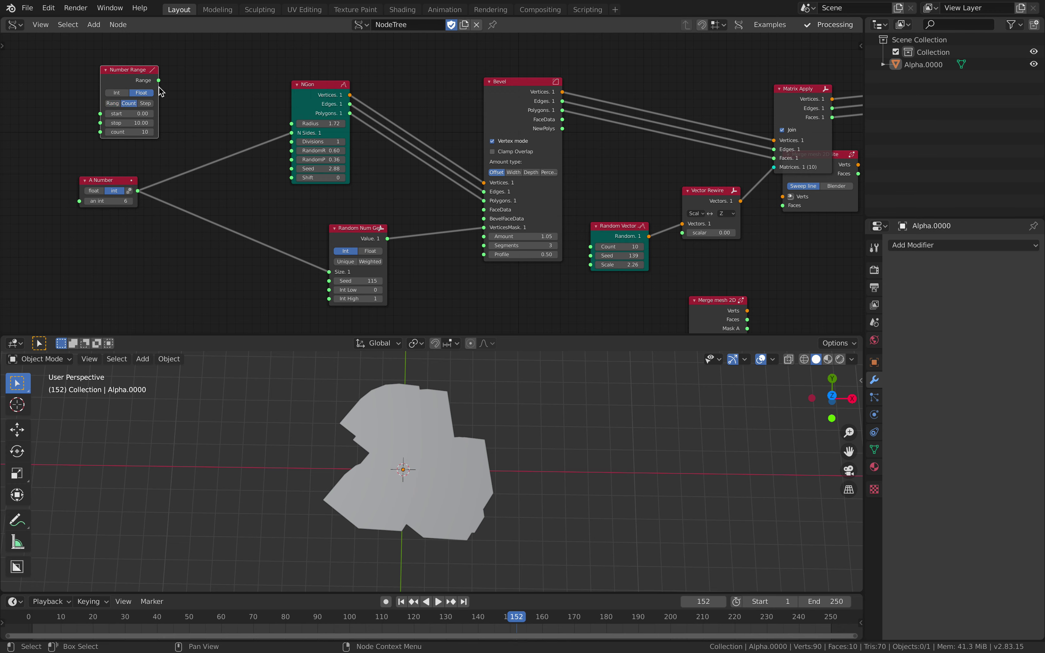
pyautogui.moveTo(295, 172); pyautogui.dragTo(293, 169)
pyautogui.moveTo(466, 495); pyautogui.dragTo(478, 421, button='middle')
# - Play the animation to frame 162 and try different start values in the Number Range node
pyautogui.press('space')
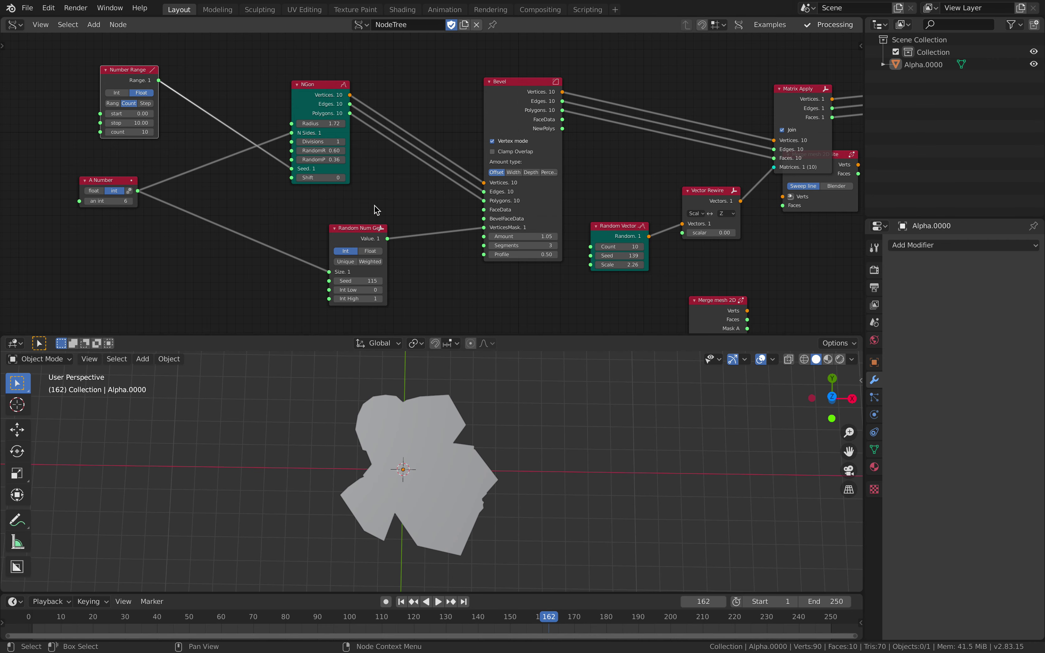
pyautogui.moveTo(376, 211); pyautogui.dragTo(451, 223, button='middle')
pyautogui.moveTo(191, 128); pyautogui.dragTo(240, 129)
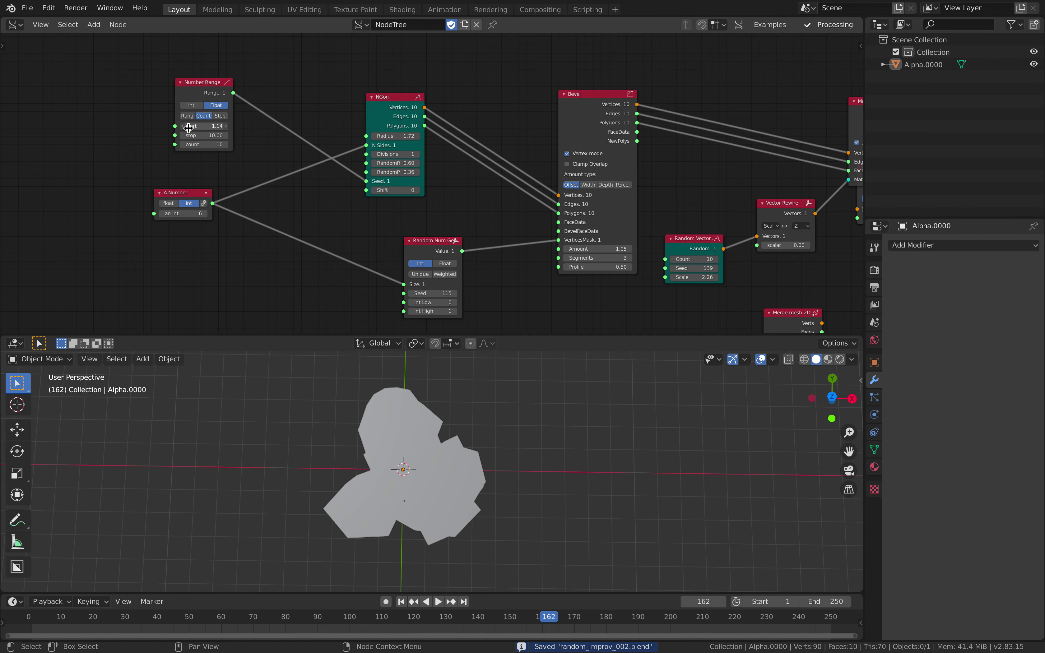
# - Add a Frame info node and connect its Current Frame output to the Number Range start input
pyautogui.moveTo(76, 123); pyautogui.dragTo(116, 139, button='middle')
pyautogui.hotkey('shift', 'a')
pyautogui.click(114, 135)
pyautogui.write('fra')
pyautogui.click(133, 244)
pyautogui.click(91, 183)
pyautogui.moveTo(134, 96); pyautogui.dragTo(216, 142)
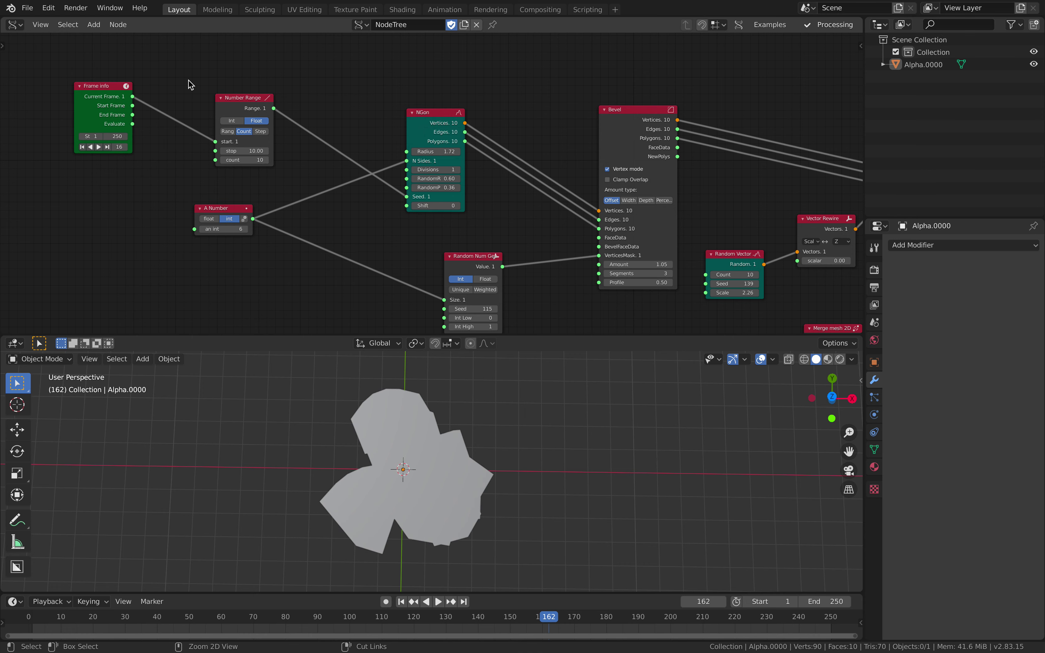
# - Save the file, connect Current Frame to the Random Vector Seed, and move Frame info below the A Number node
pyautogui.hotkey('ctrl', 's')
pyautogui.moveTo(228, 92); pyautogui.dragTo(152, 105, button='middle')
pyautogui.moveTo(56, 110); pyautogui.dragTo(630, 297)
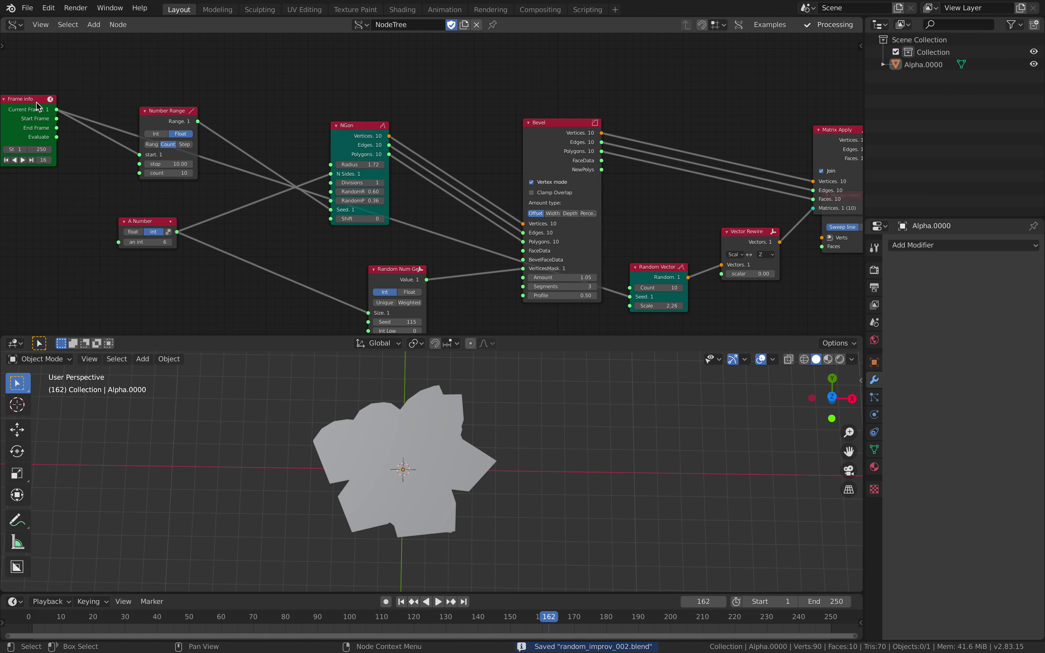
pyautogui.moveTo(37, 102); pyautogui.dragTo(71, 268)
pyautogui.scroll(-1, 166, 216)
pyautogui.moveTo(75, 208); pyautogui.dragTo(128, 133, button='middle')
# - Play the animation up to frame 196 to examine the changing shapes, and save the file
pyautogui.press('space')
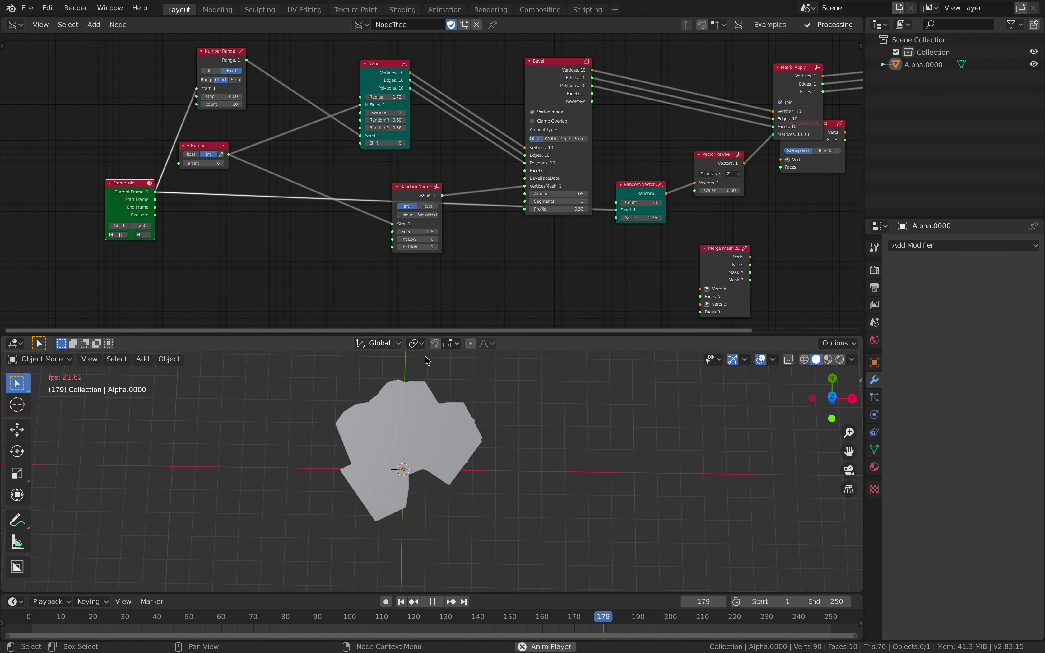
pyautogui.press('space')
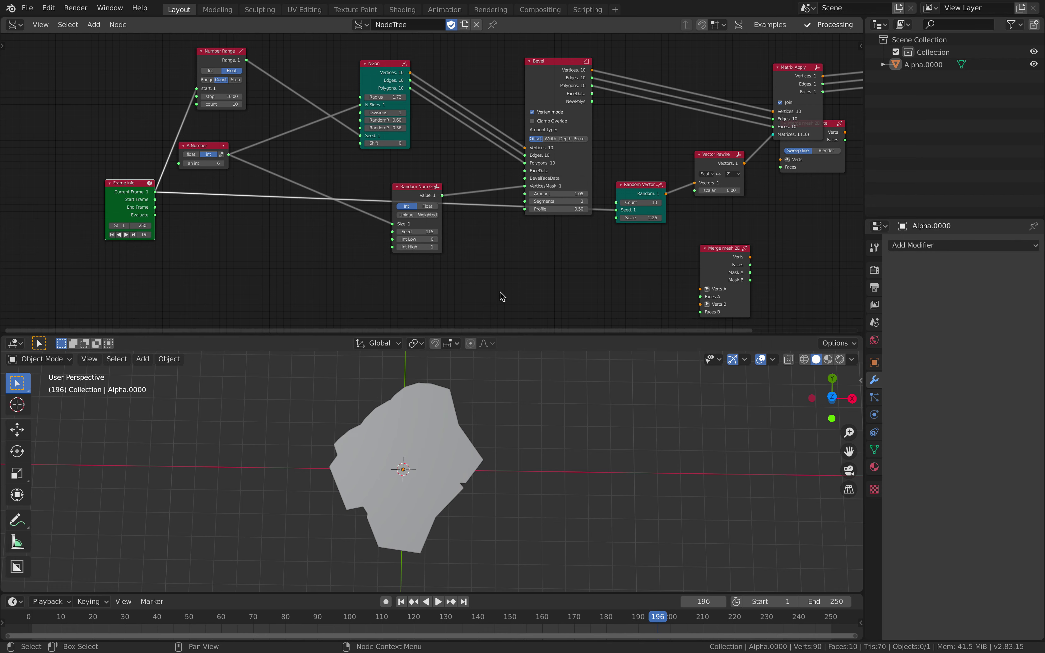
pyautogui.click(520, 266)
pyautogui.moveTo(537, 234); pyautogui.dragTo(418, 273, button='middle')
pyautogui.hotkey('ctrl', 's')
# - Delete the Merge mesh 2D lite node overlapping Matrix Apply, and nudge the Vector Rewire and Matrix Apply nodes
pyautogui.moveTo(583, 225); pyautogui.dragTo(445, 235, button='middle')
pyautogui.scroll(3, 446, 233)
pyautogui.moveTo(467, 206); pyautogui.dragTo(460, 206)
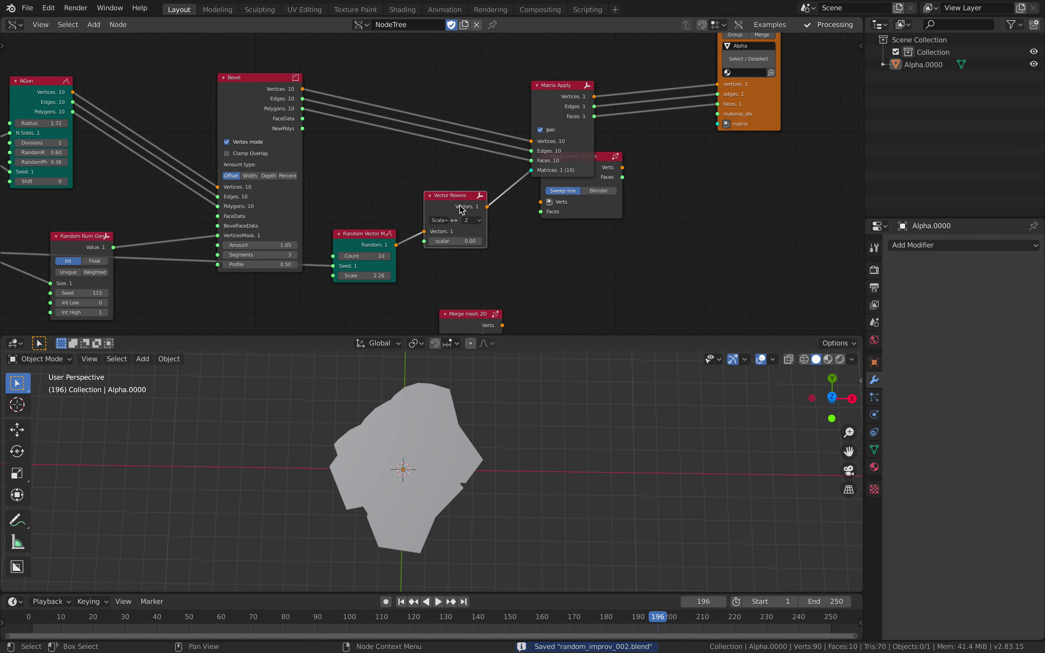
pyautogui.moveTo(462, 209); pyautogui.dragTo(353, 224, button='middle')
pyautogui.scroll(1, 477, 180)
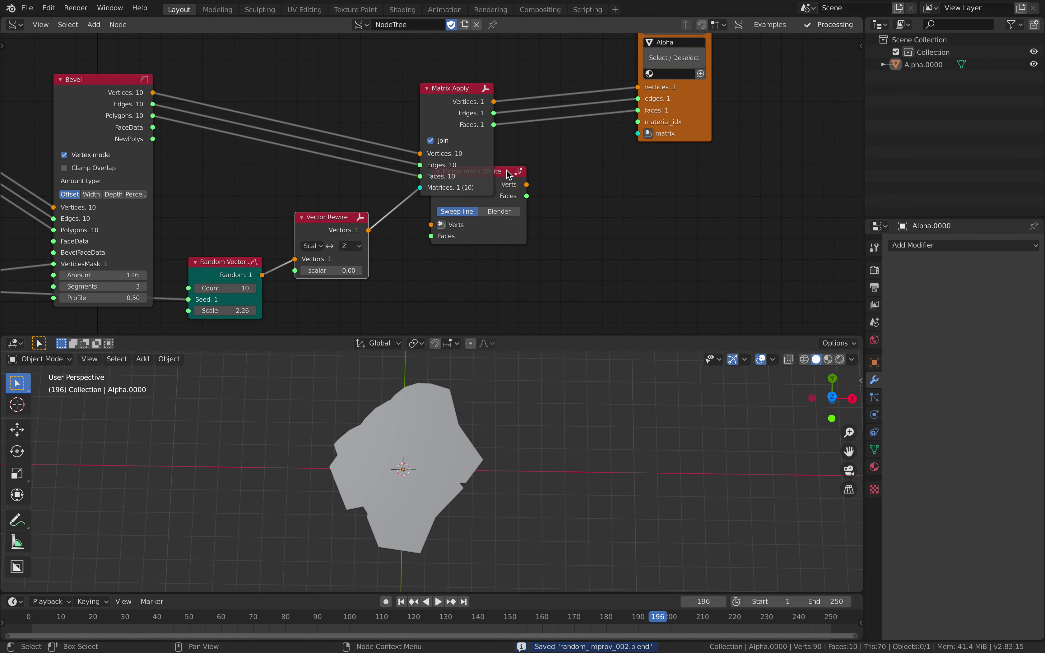
pyautogui.moveTo(507, 171); pyautogui.dragTo(518, 175)
pyautogui.press('x')
pyautogui.moveTo(456, 120); pyautogui.dragTo(459, 114)
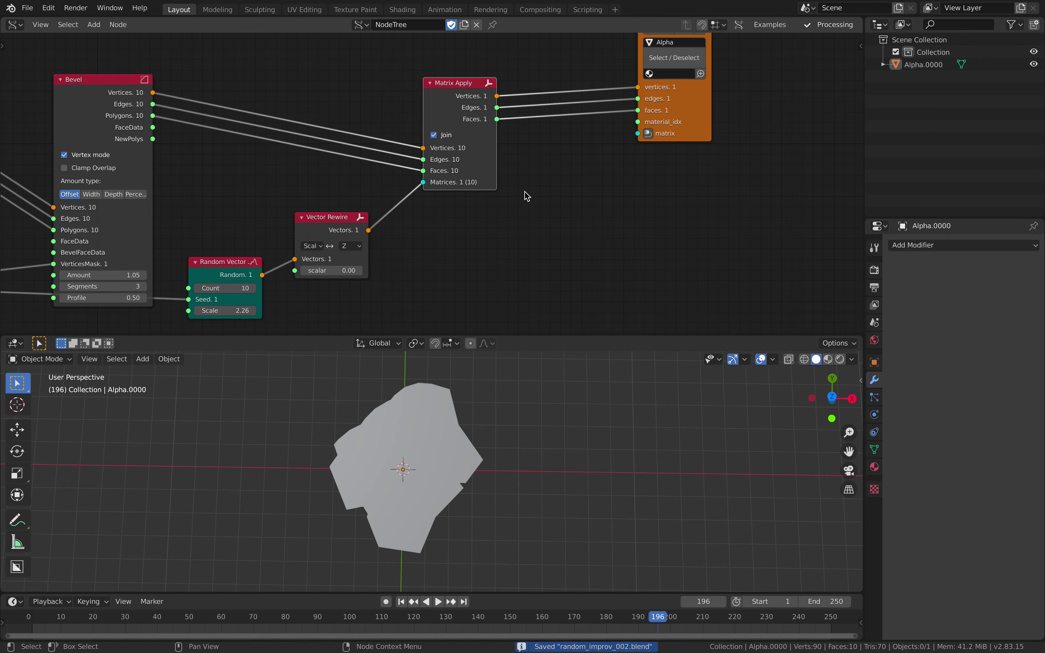
# - Delete the unused Merge mesh 2D node
pyautogui.scroll(-1, 518, 181)
pyautogui.moveTo(518, 181); pyautogui.dragTo(427, 148, button='middle')
pyautogui.click(280, 300)
pyautogui.press('x')
# - Add a new Merge mesh 2D lite node between Matrix Apply and the Alpha viewer
pyautogui.moveTo(493, 188); pyautogui.dragTo(449, 224, button='middle')
pyautogui.hotkey('alt', 'space')
pyautogui.write('merge')
pyautogui.press('Down')
pyautogui.press('Down')
pyautogui.press('Down')
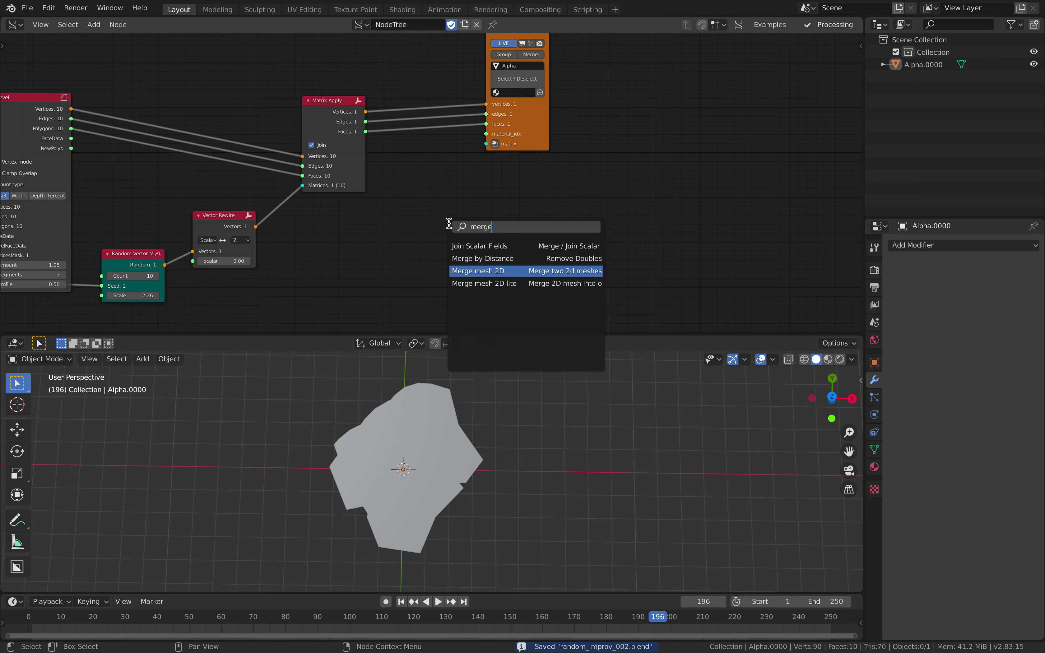
pyautogui.press('Return')
pyautogui.click(416, 161)
pyautogui.click(332, 115)
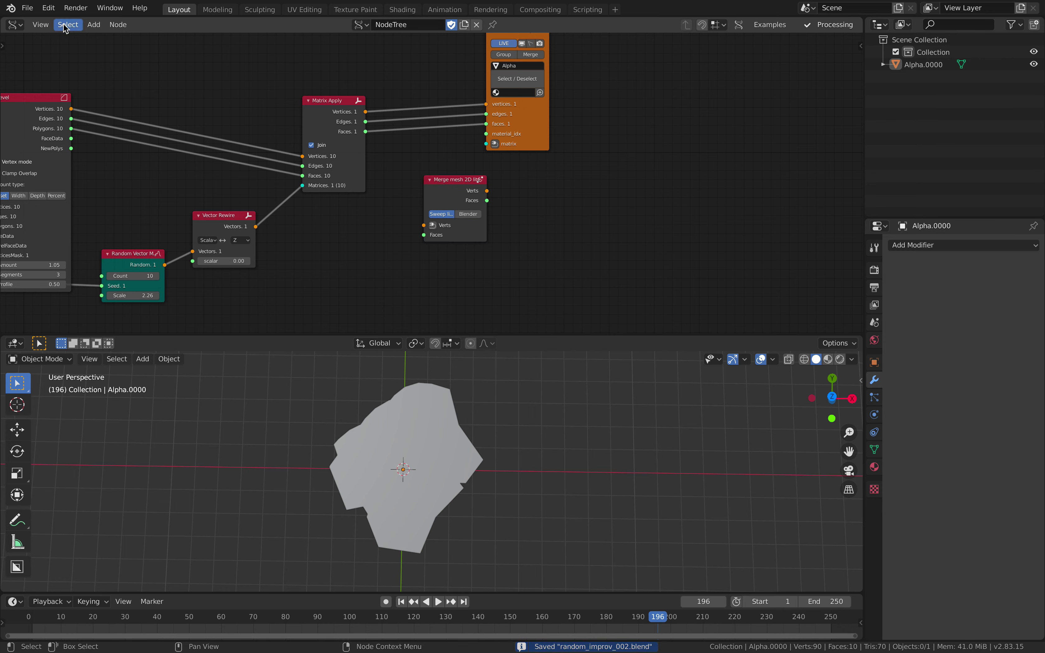
# - Save the file as a new incremental version named random_improv_003.blend
pyautogui.click(27, 8)
pyautogui.click(52, 97)
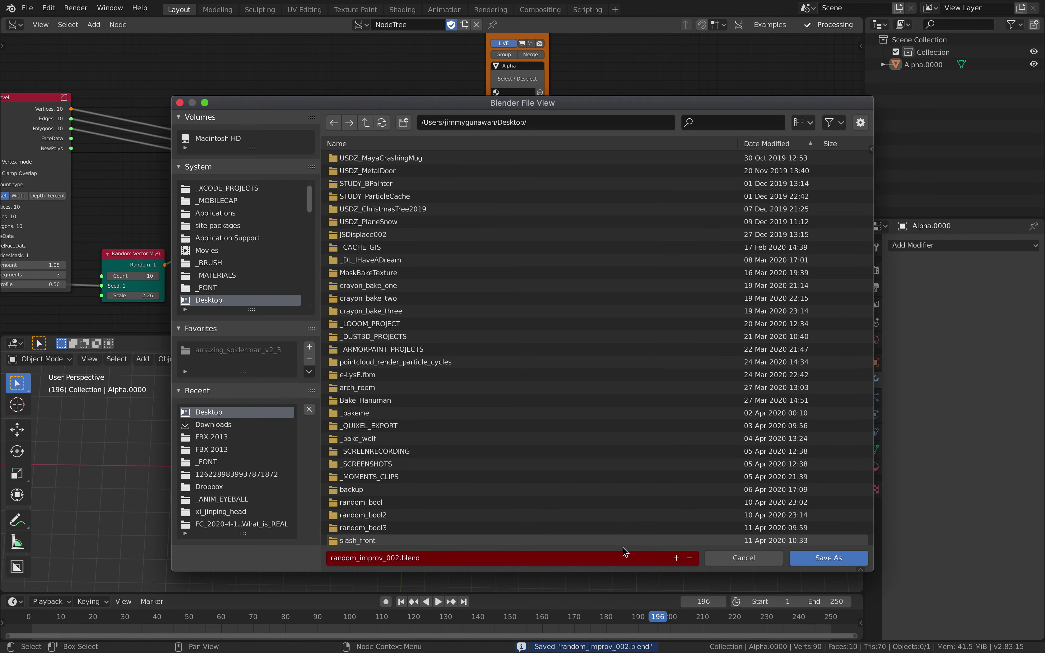
pyautogui.click(676, 559)
pyautogui.click(829, 558)
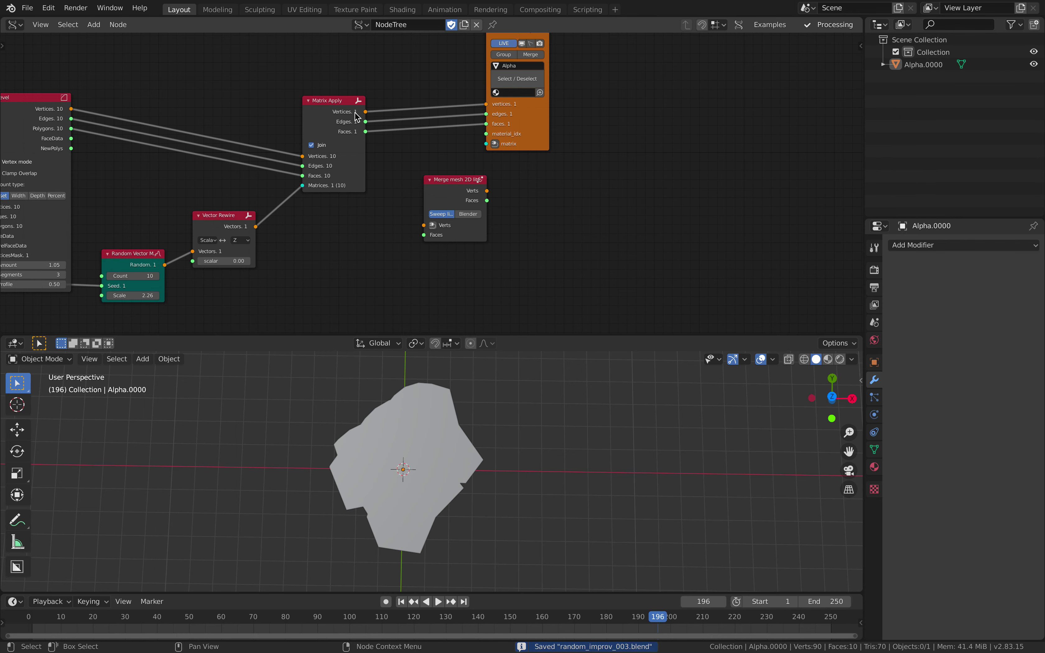
# - Wire Merge mesh 2D lite between Matrix Apply and the Alpha viewer for vertices and faces, and space the nodes apart
pyautogui.moveTo(447, 181); pyautogui.dragTo(430, 177)
pyautogui.keyDown('shift'); pyautogui.click(528, 146); pyautogui.keyUp('shift')
pyautogui.press('f')
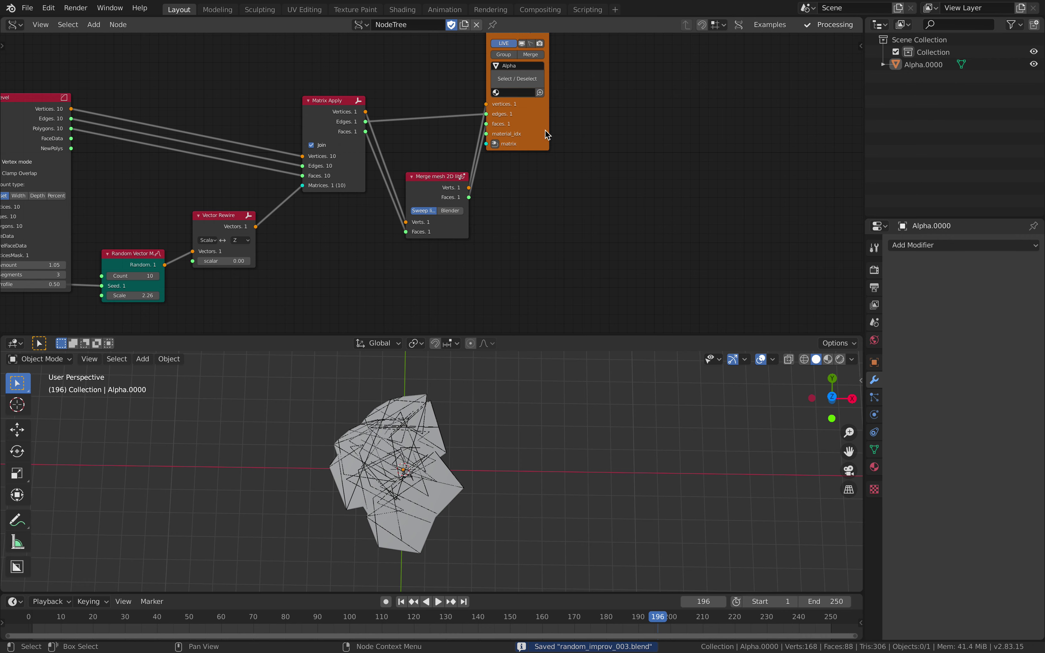
pyautogui.moveTo(546, 131); pyautogui.dragTo(604, 152)
pyautogui.click(457, 148)
pyautogui.moveTo(440, 177); pyautogui.dragTo(444, 153)
pyautogui.moveTo(329, 164); pyautogui.dragTo(376, 166, button='middle')
pyautogui.scroll(4, 376, 166)
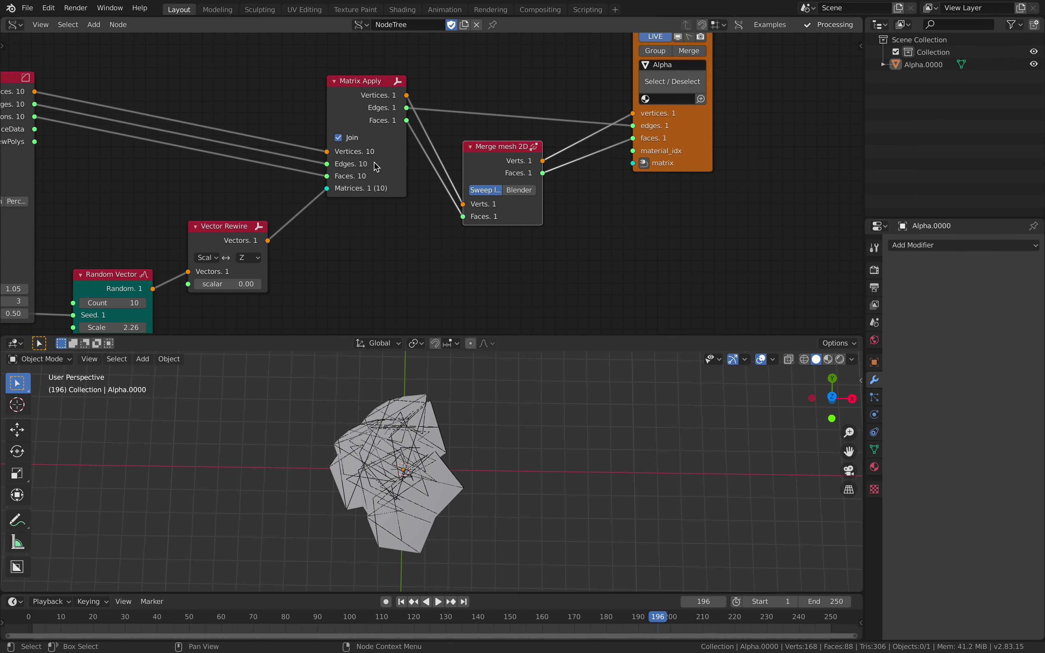
# - Turn off Join on Matrix Apply and examine the individually processed meshes by selecting several of them
pyautogui.click(340, 136)
pyautogui.moveTo(469, 416); pyautogui.dragTo(479, 410, button='middle')
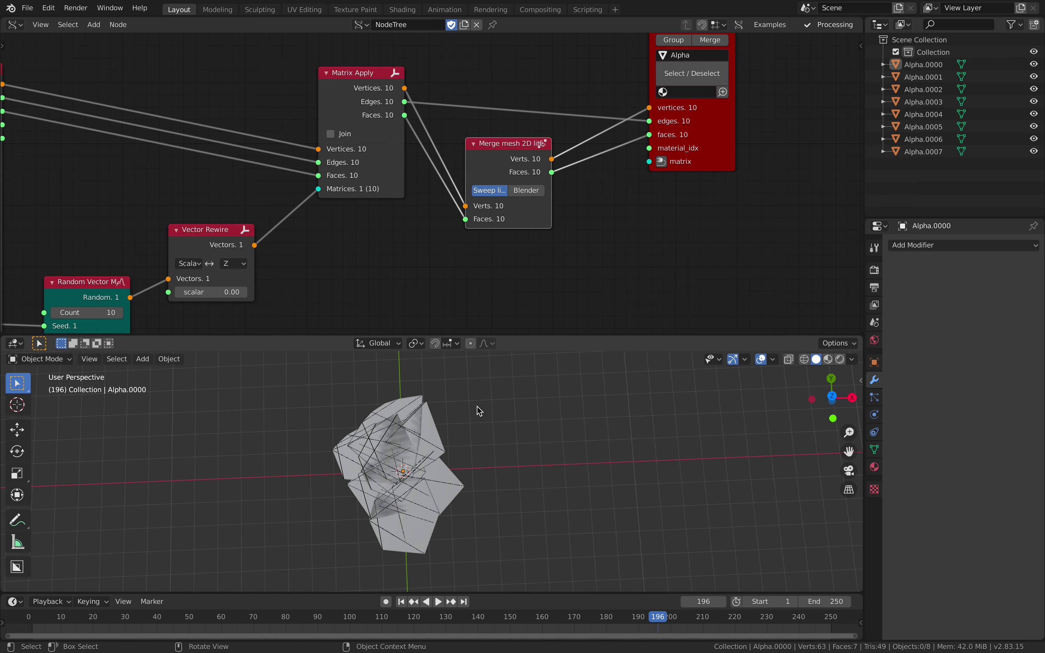
pyautogui.moveTo(650, 189); pyautogui.dragTo(620, 220, button='middle')
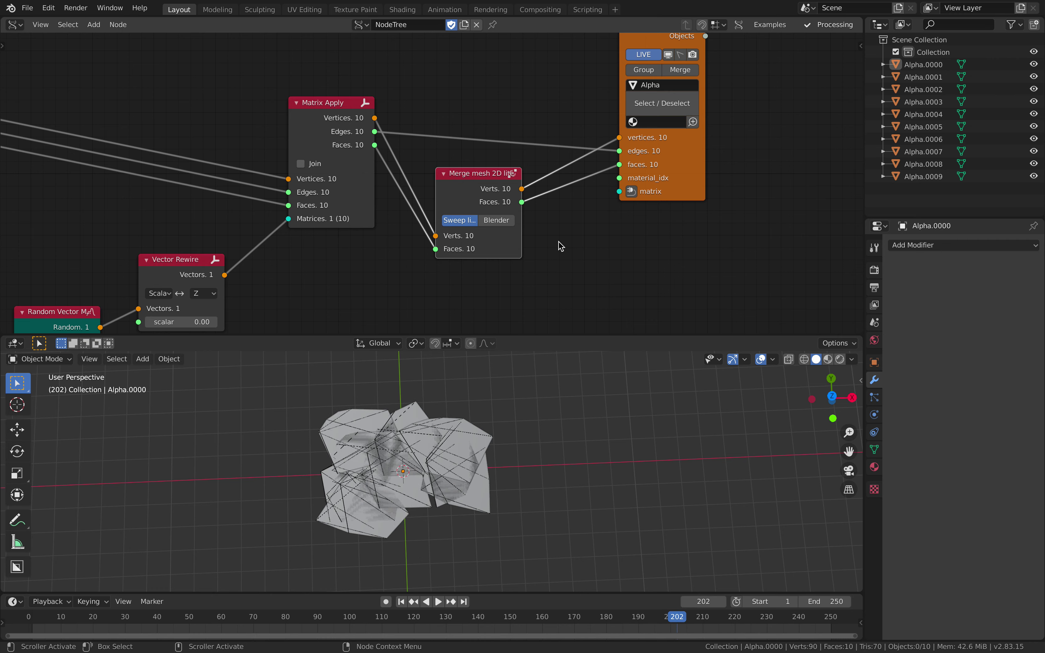
pyautogui.moveTo(496, 433); pyautogui.dragTo(454, 444, button='middle')
pyautogui.click(454, 443)
pyautogui.scroll(2, 455, 444)
pyautogui.click(455, 443)
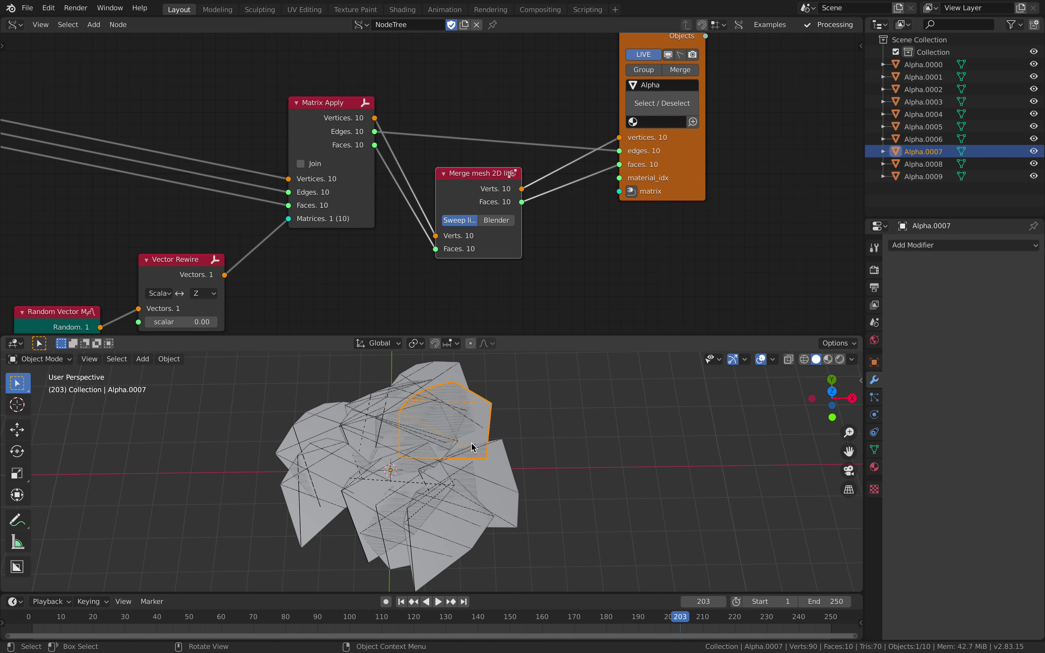
pyautogui.click(471, 445)
pyautogui.moveTo(576, 231); pyautogui.dragTo(537, 257, button='middle')
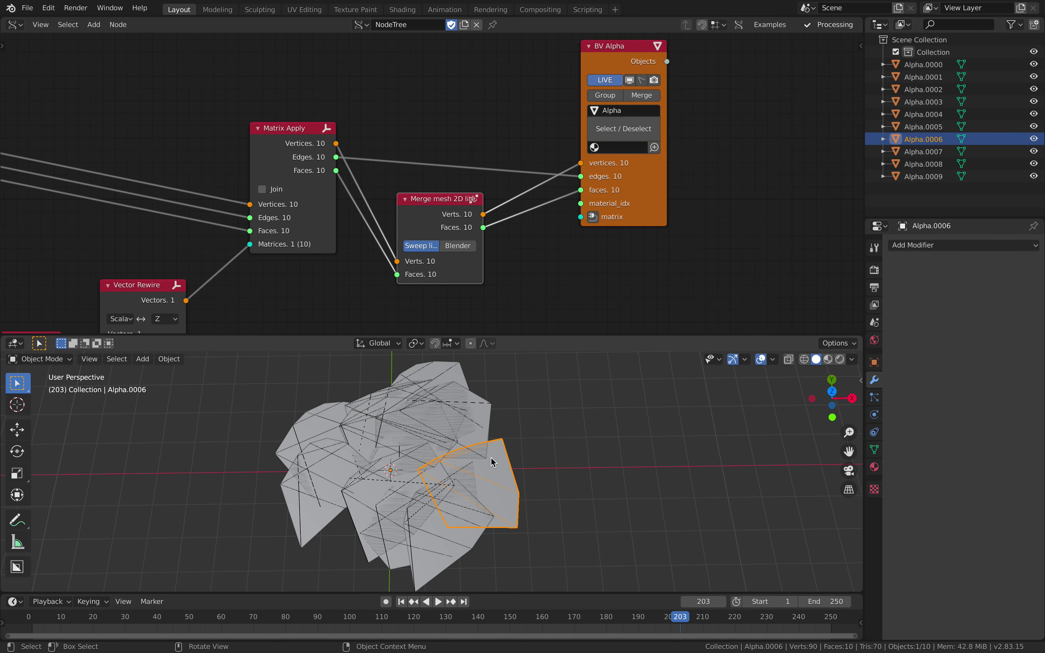
pyautogui.click(450, 496)
pyautogui.click(422, 476)
pyautogui.click(425, 436)
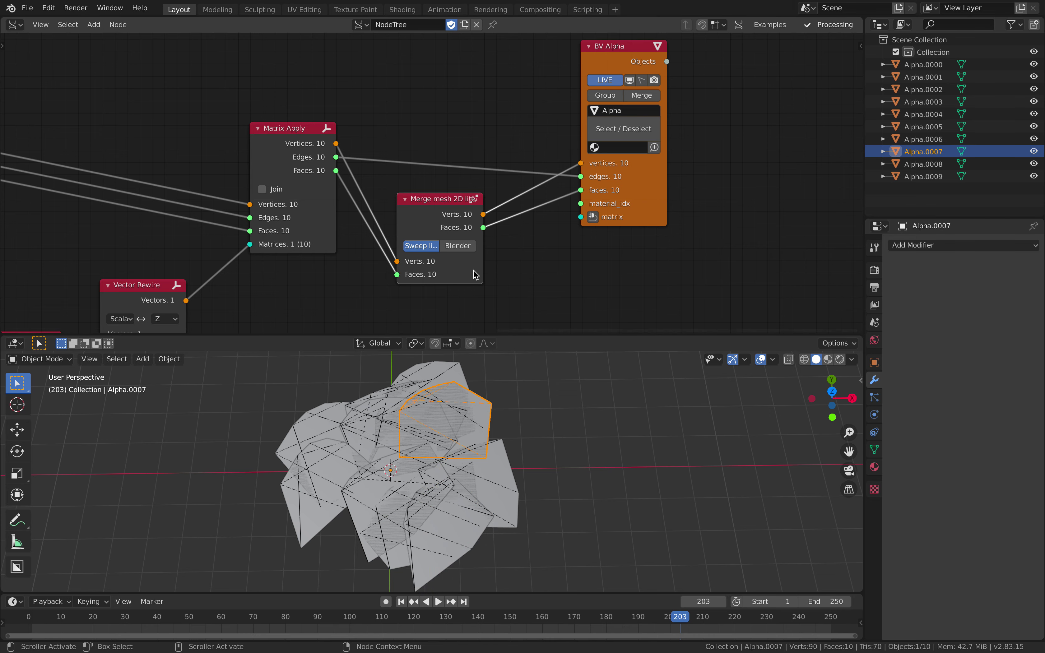
# - Widen the Merge mesh 2D lite node, disconnect the edges link from the Alpha viewer, and rearrange both nodes
pyautogui.moveTo(483, 266); pyautogui.dragTo(525, 266)
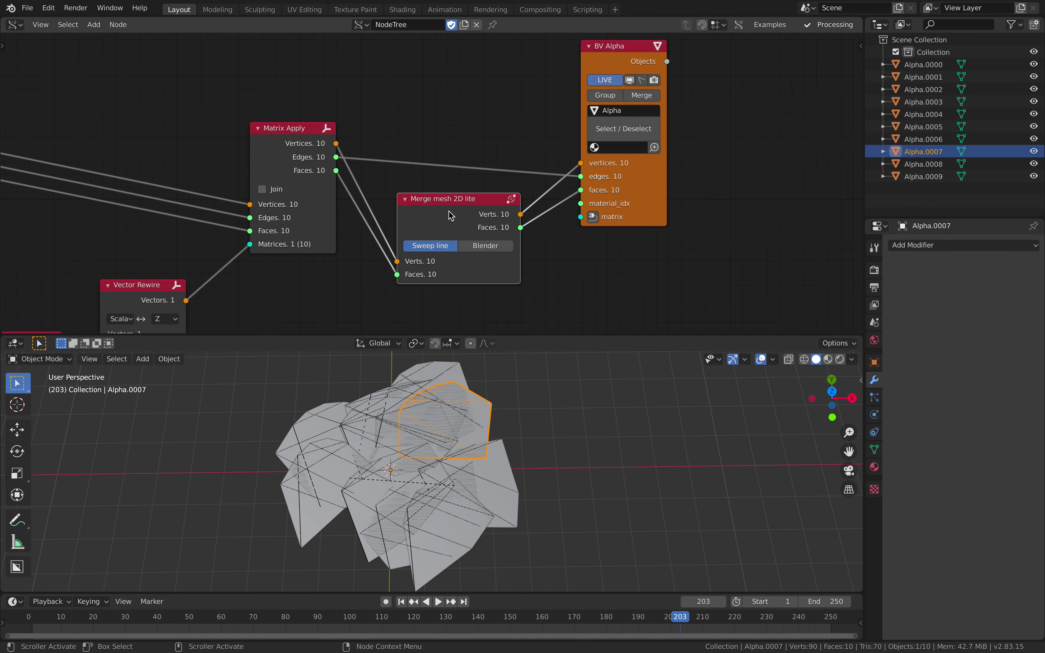
pyautogui.moveTo(449, 210); pyautogui.dragTo(441, 222)
pyautogui.moveTo(640, 201); pyautogui.dragTo(608, 150)
pyautogui.moveTo(432, 471); pyautogui.dragTo(439, 434, button='middle')
pyautogui.moveTo(430, 207); pyautogui.dragTo(421, 192)
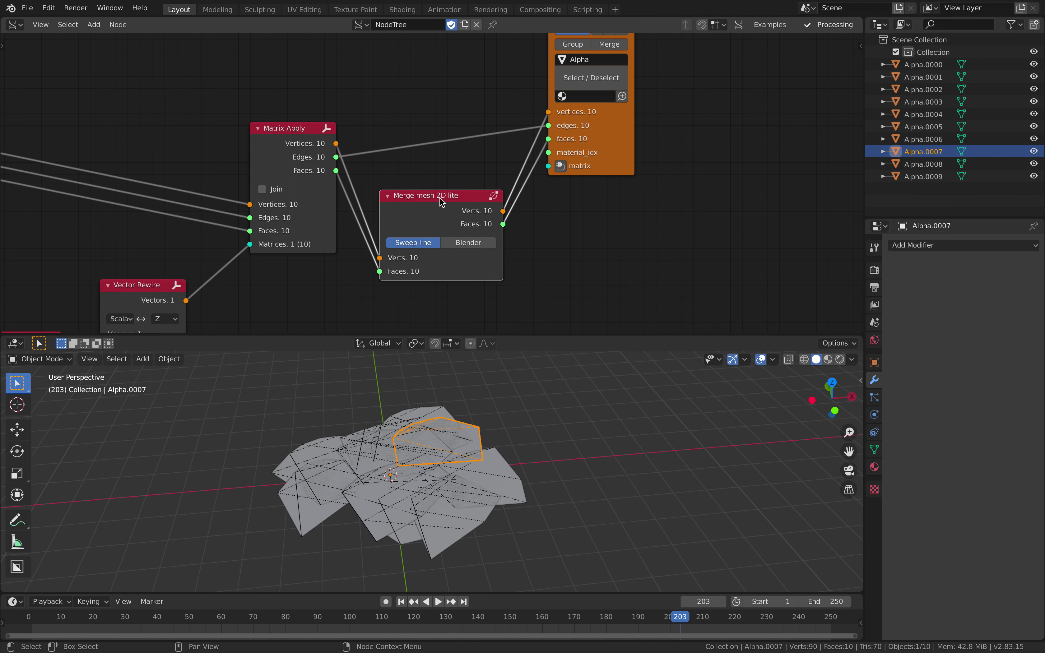
pyautogui.moveTo(546, 127); pyautogui.dragTo(501, 149)
pyautogui.moveTo(438, 199); pyautogui.dragTo(432, 126)
pyautogui.moveTo(581, 131); pyautogui.dragTo(607, 166)
# - Check the separate meshes in the viewport, and turn Join back on in Matrix Apply
pyautogui.moveTo(464, 445); pyautogui.dragTo(457, 455, button='middle')
pyautogui.click(426, 444)
pyautogui.click(369, 450)
pyautogui.click(370, 450)
pyautogui.click(369, 450)
pyautogui.click(369, 450)
pyautogui.click(277, 190)
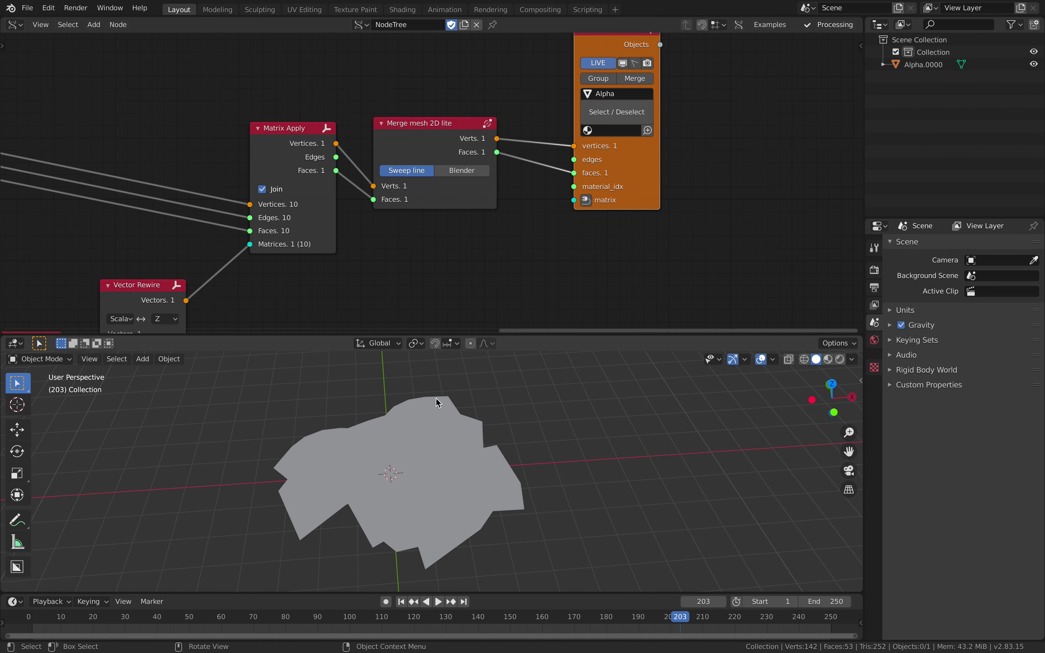
# - Shift the Merge mesh 2D lite node away from Matrix Apply and try linking its Faces output to the viewer's edges input
pyautogui.moveTo(452, 201); pyautogui.dragTo(466, 203)
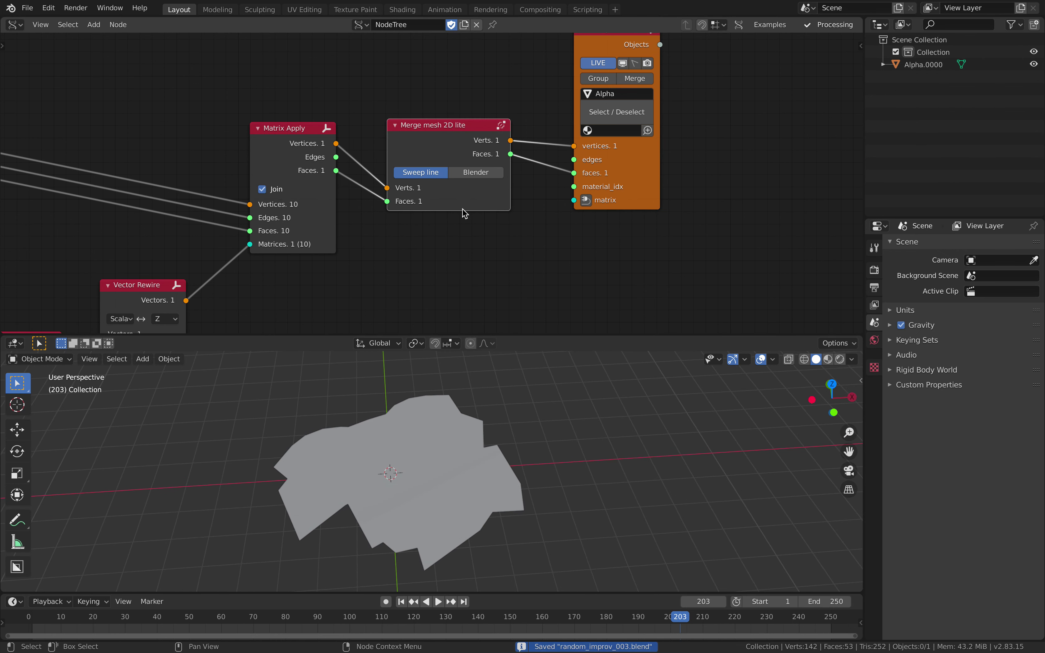
pyautogui.moveTo(512, 155); pyautogui.dragTo(563, 162)
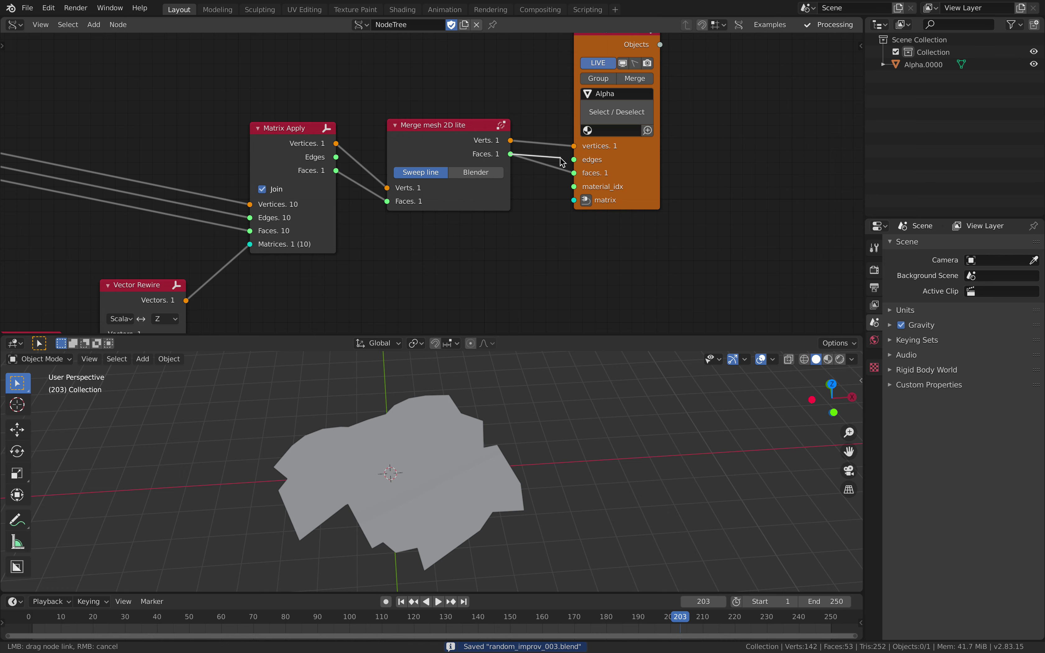
# - Select the merged mesh and toggle Edit Mode to inspect its geometry
pyautogui.moveTo(522, 445); pyautogui.dragTo(476, 486, button='middle')
pyautogui.click(474, 447)
pyautogui.press('Tab')
pyautogui.press('Tab')
pyautogui.press('Tab')
pyautogui.press('Tab')
# - Save the file, and save a new incremental version as random_improv_004.blend
pyautogui.hotkey('ctrl', 's')
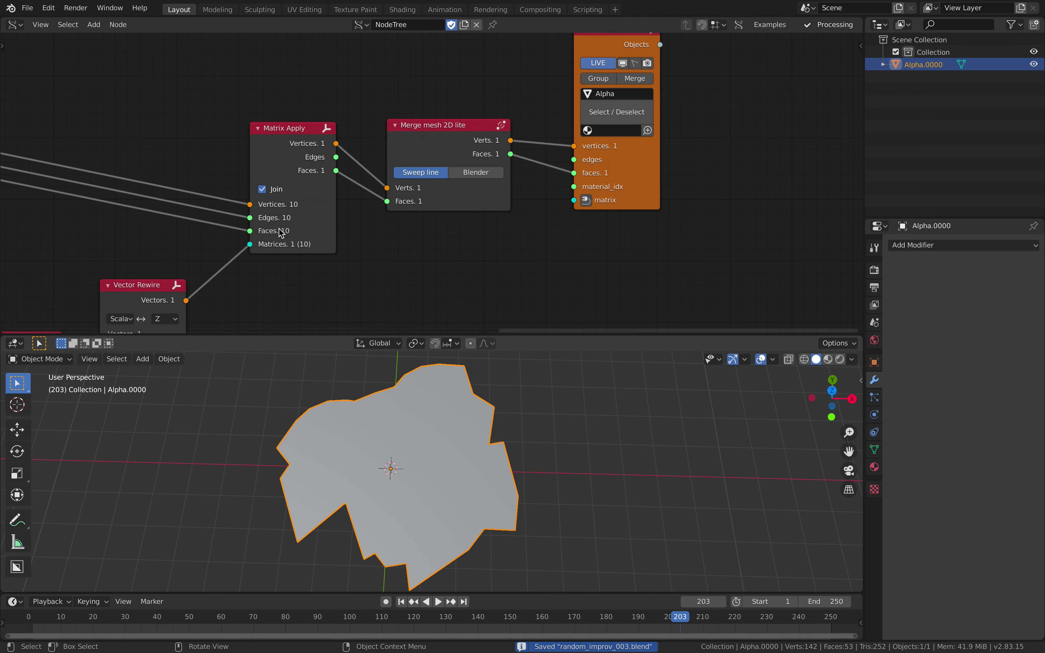
pyautogui.click(30, 11)
pyautogui.click(57, 103)
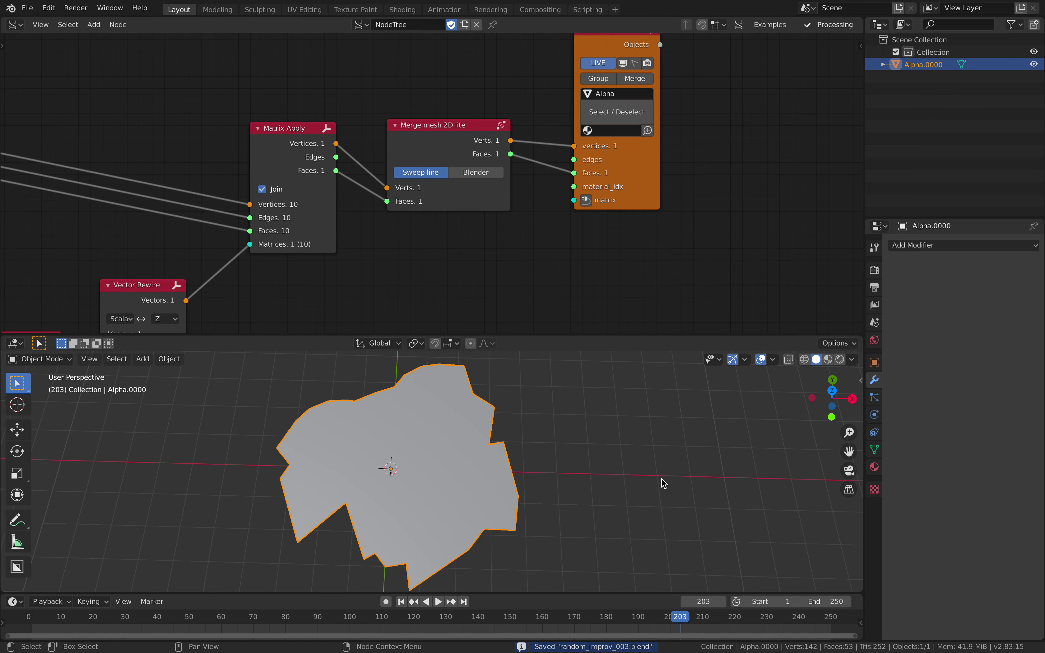
pyautogui.click(800, 563)
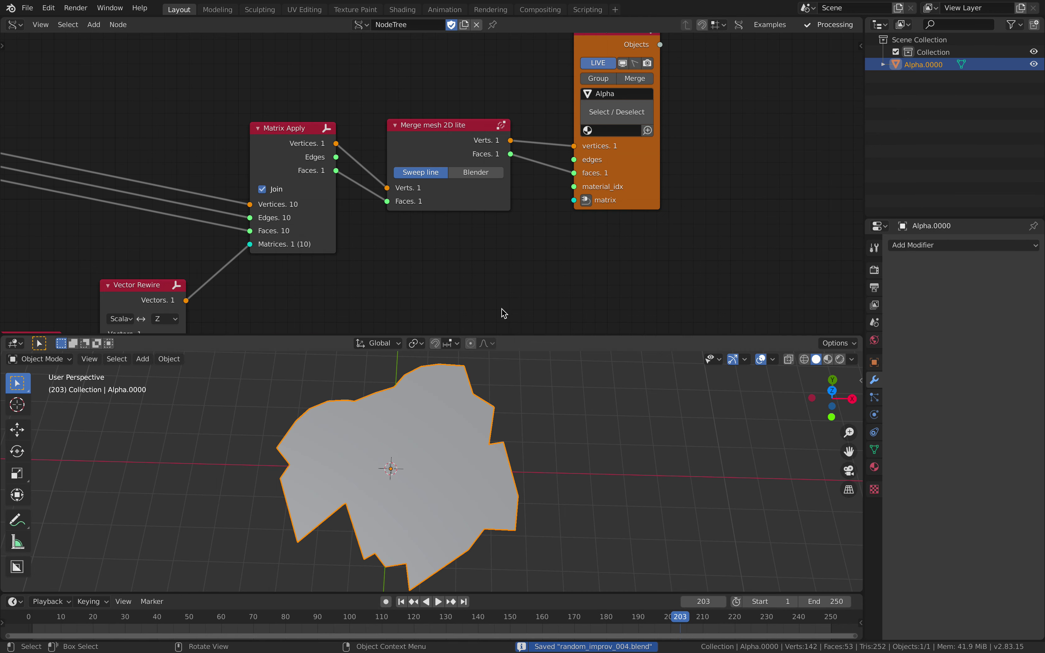
# - Enlarge the 3D viewport below the node editor and reframe the node tree and the merged mesh
pyautogui.scroll(-5, 434, 249)
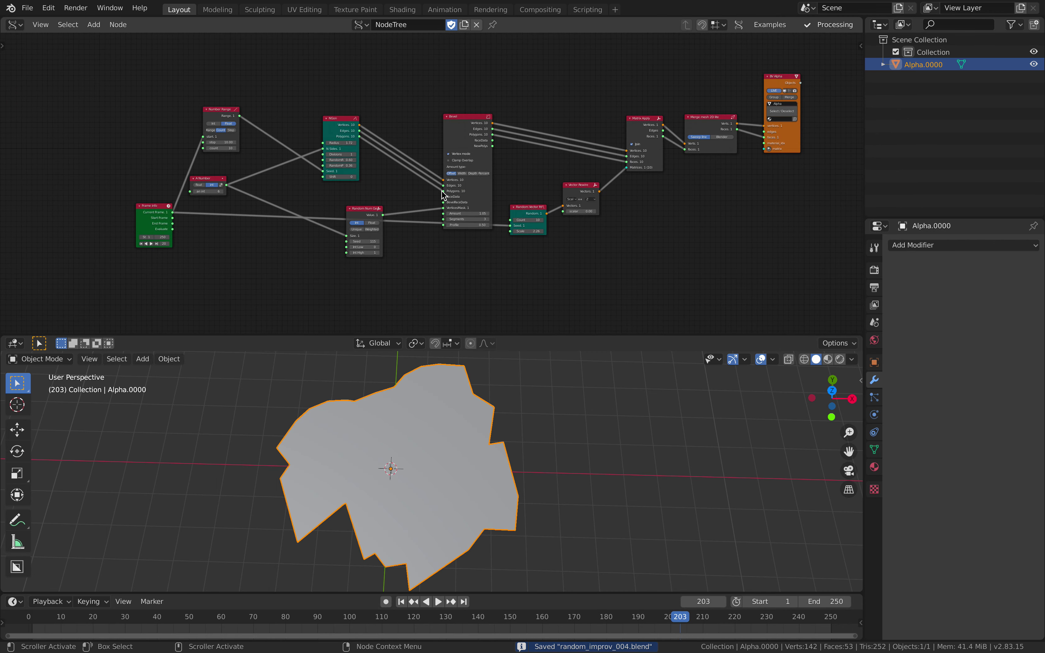
pyautogui.scroll(3, 428, 193)
pyautogui.moveTo(498, 416); pyautogui.dragTo(506, 389, button='middle')
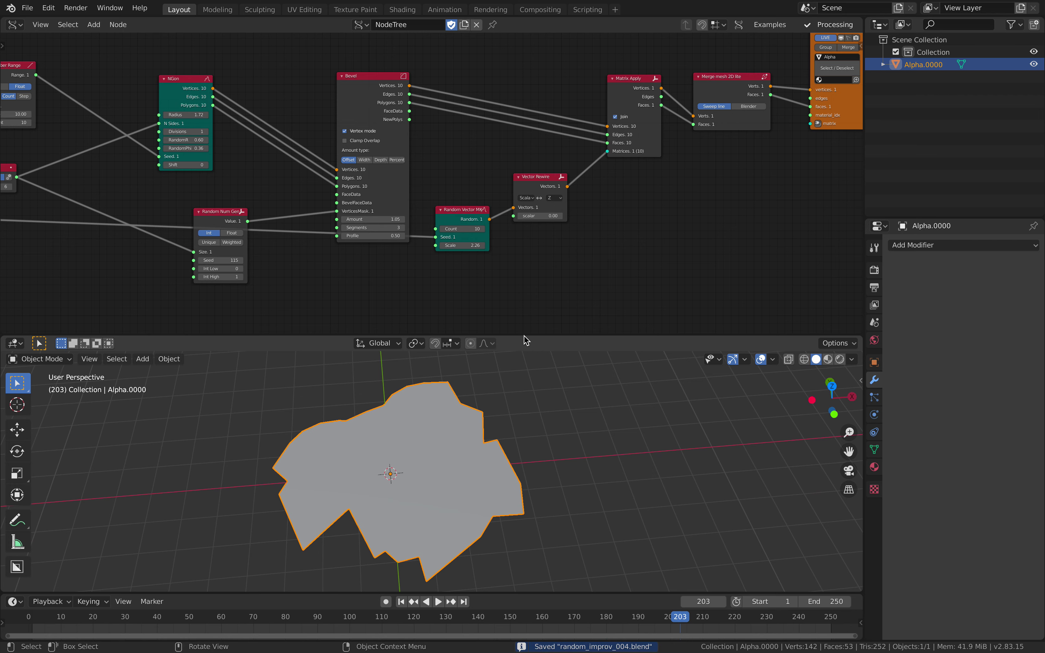
pyautogui.moveTo(525, 336); pyautogui.dragTo(525, 275)
pyautogui.keyDown('shift'); pyautogui.moveTo(522, 341); pyautogui.dragTo(425, 347, button='middle'); pyautogui.keyUp('shift')
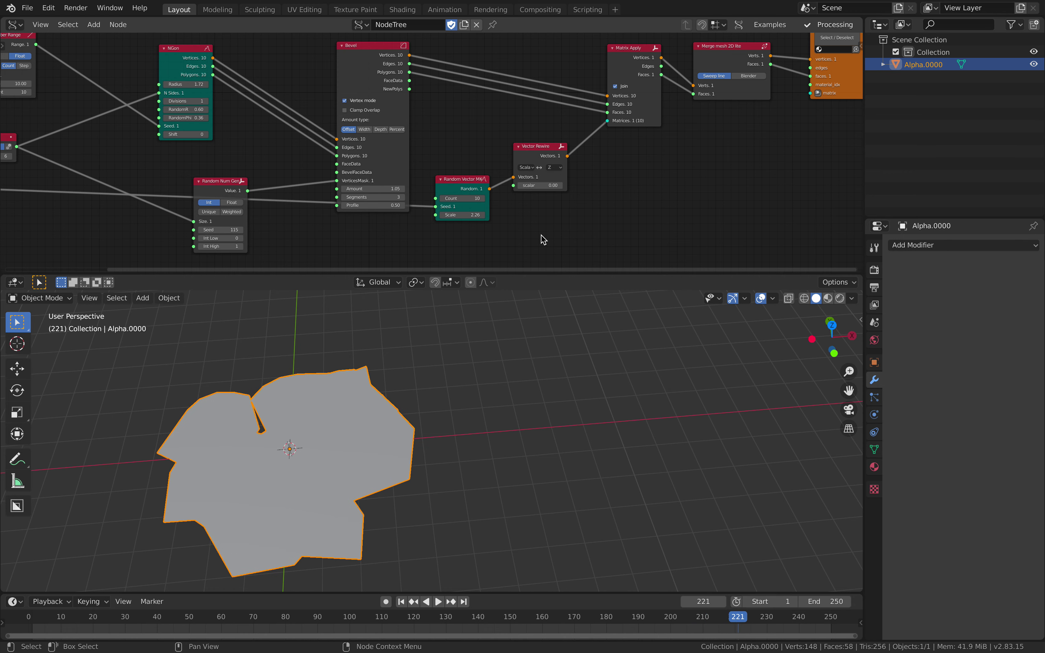
# - Step forward through the frames up to 237 to examine how the merged shape changes
pyautogui.press('Right')
pyautogui.press('Right')
pyautogui.press('Right')
pyautogui.press('Right')
pyautogui.press('Right')
pyautogui.press('Right')
pyautogui.press('Right')
pyautogui.press('Right')
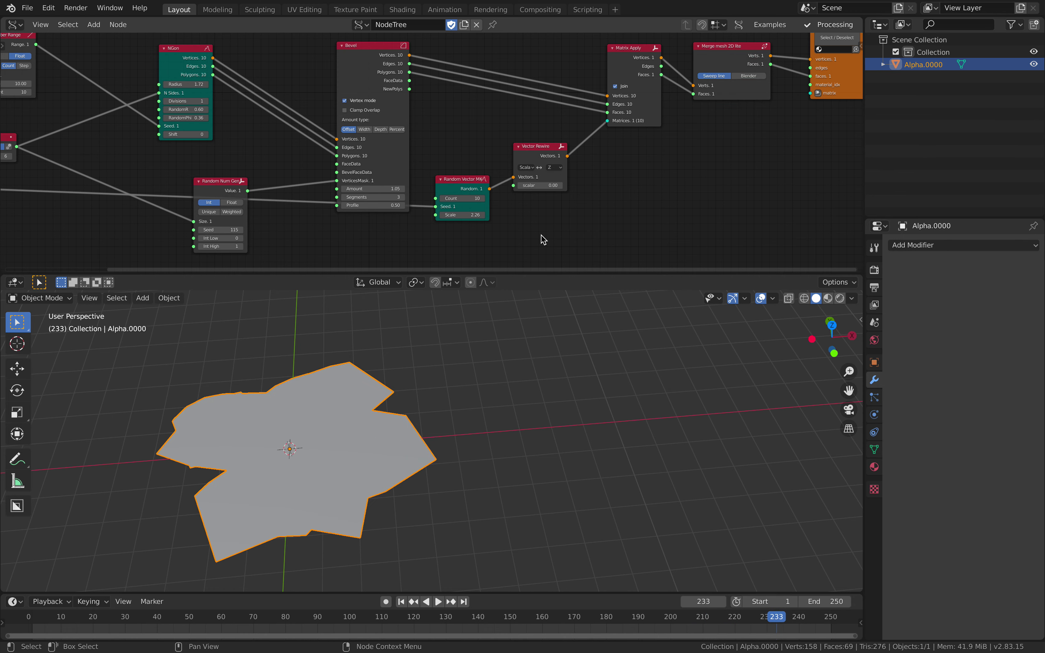
pyautogui.moveTo(684, 121); pyautogui.dragTo(612, 148, button='middle')
pyautogui.press('Right')
pyautogui.press('Right')
pyautogui.press('Right')
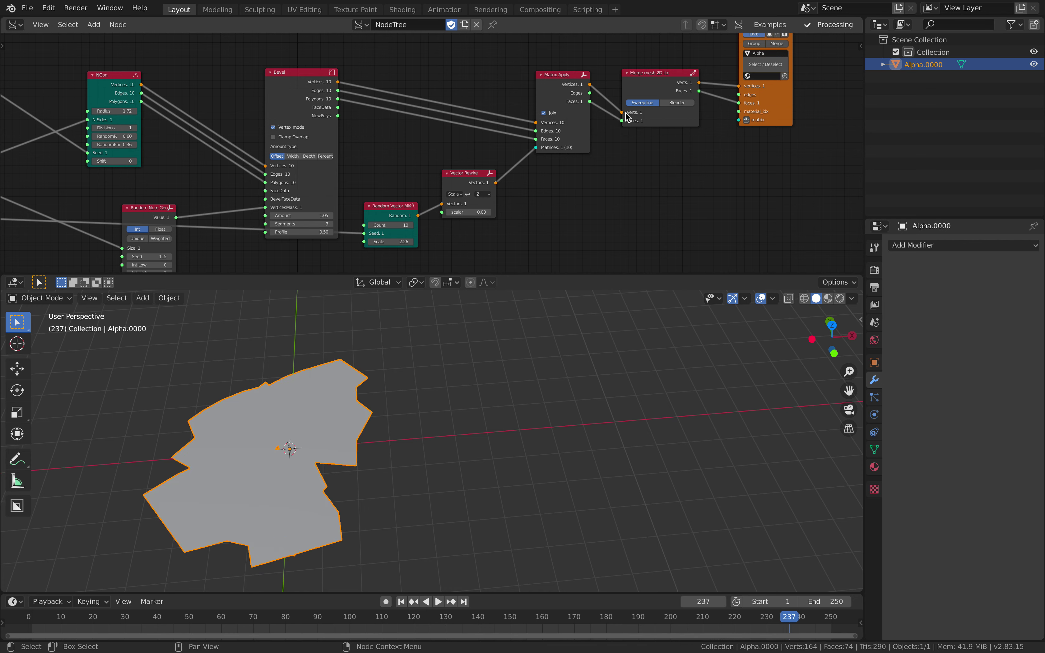
# - Step back through the frames and stop at frame 234 to check the Merge mesh 2D lite node
pyautogui.press('Left')
pyautogui.press('Left')
pyautogui.press('Left')
pyautogui.press('Left')
pyautogui.press('Left')
pyautogui.press('Left')
pyautogui.press('Right')
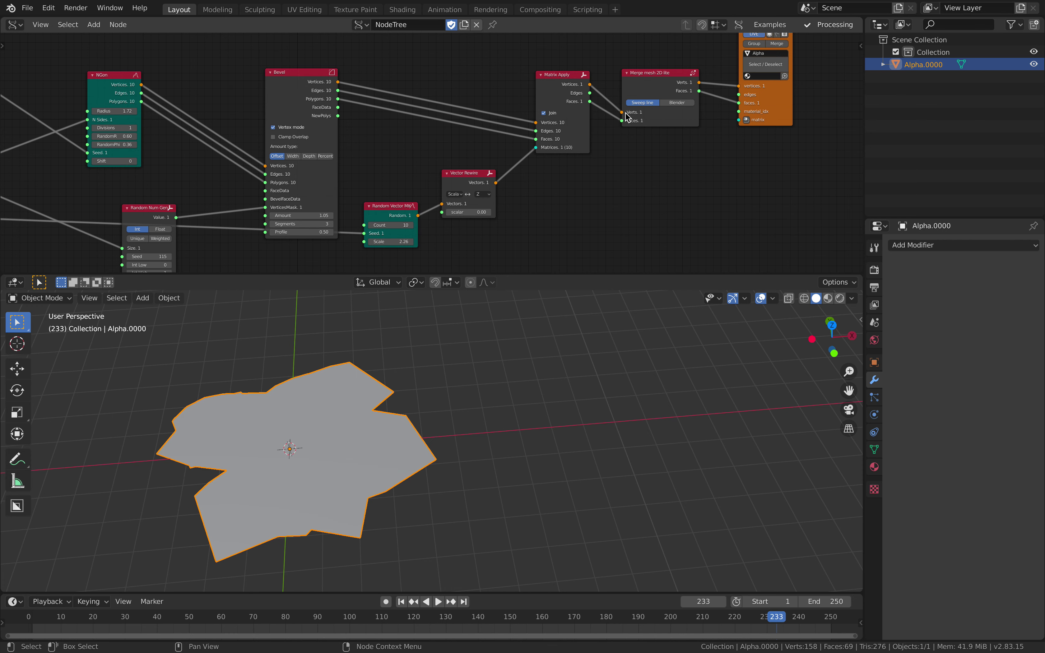
pyautogui.press('Right')
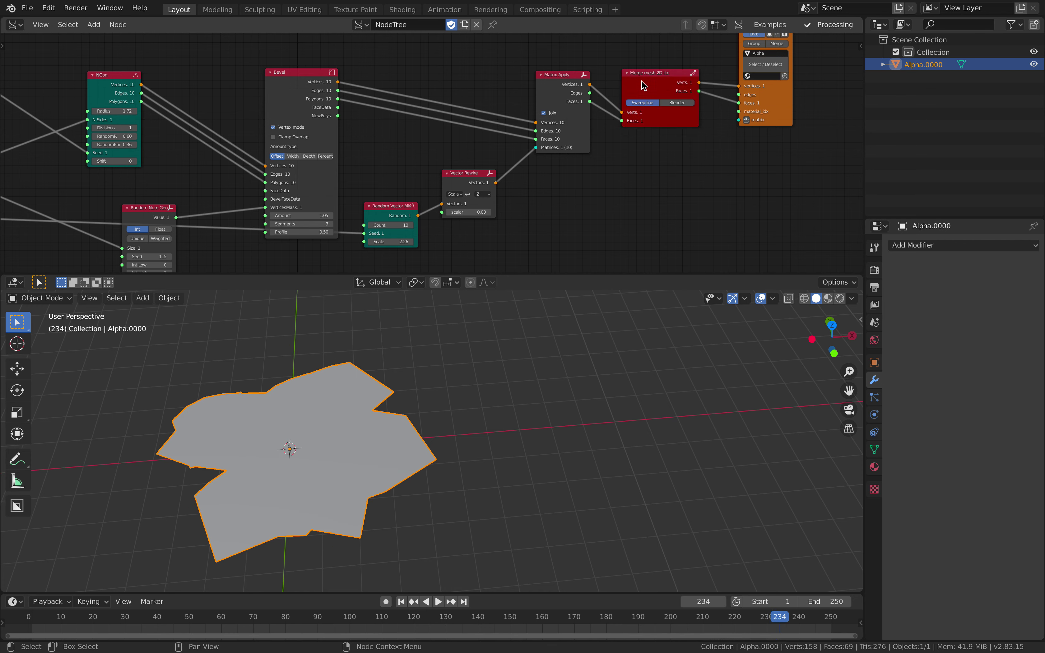
# - Move the Merge mesh 2D lite node up, and reposition the Alpha viewer and A Number nodes
pyautogui.moveTo(654, 80); pyautogui.dragTo(654, 62)
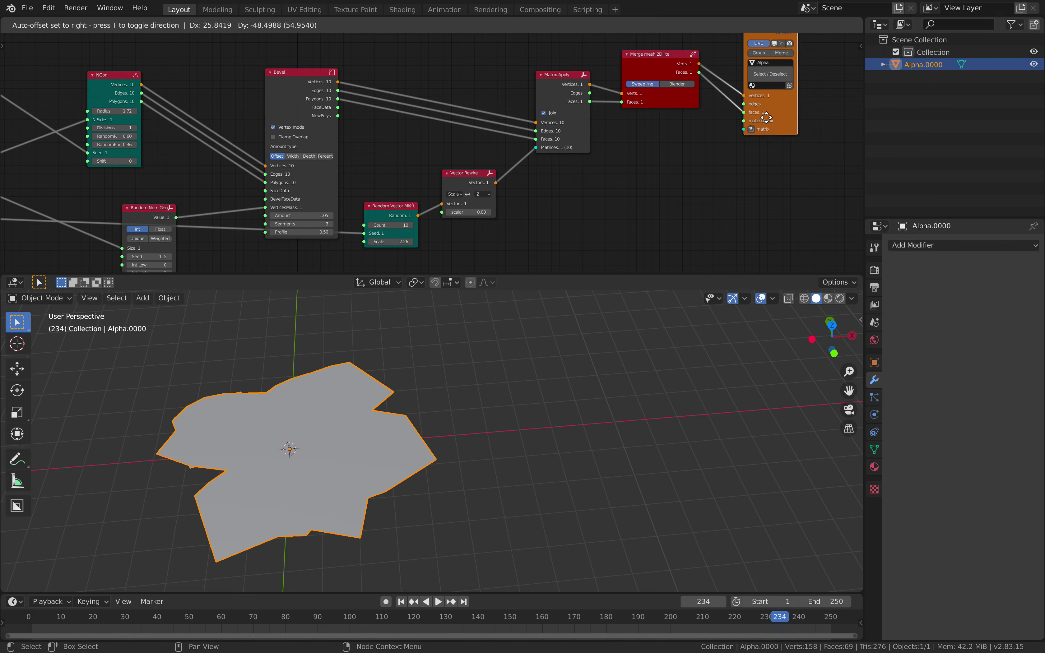
pyautogui.keyDown('ctrl'); pyautogui.hscroll(-10, 305, 123); pyautogui.keyUp('ctrl')
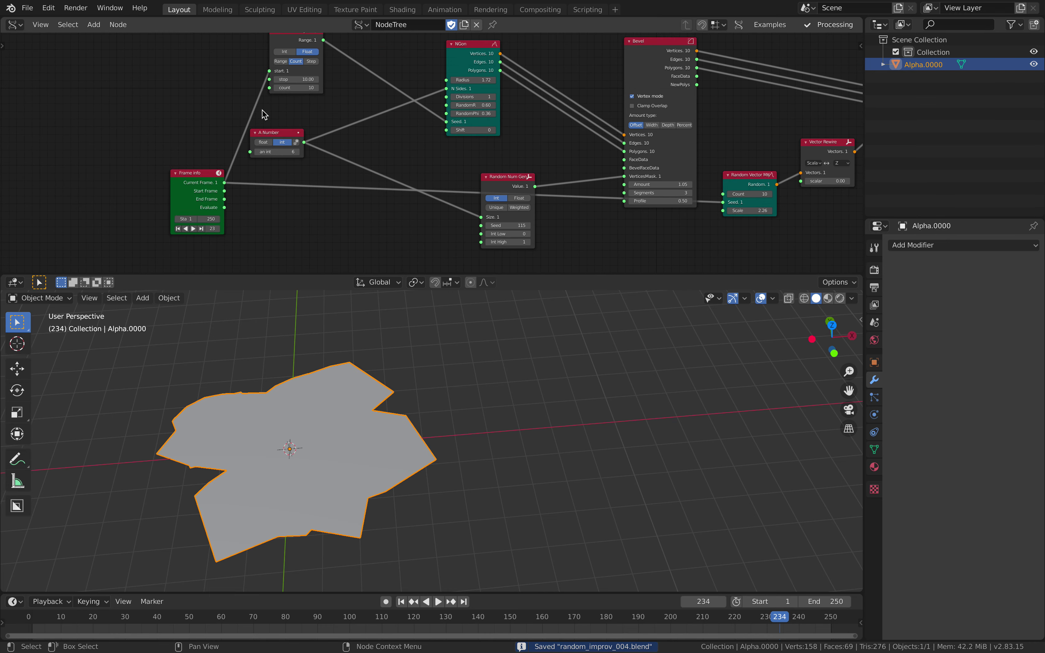
pyautogui.moveTo(283, 132); pyautogui.dragTo(317, 135)
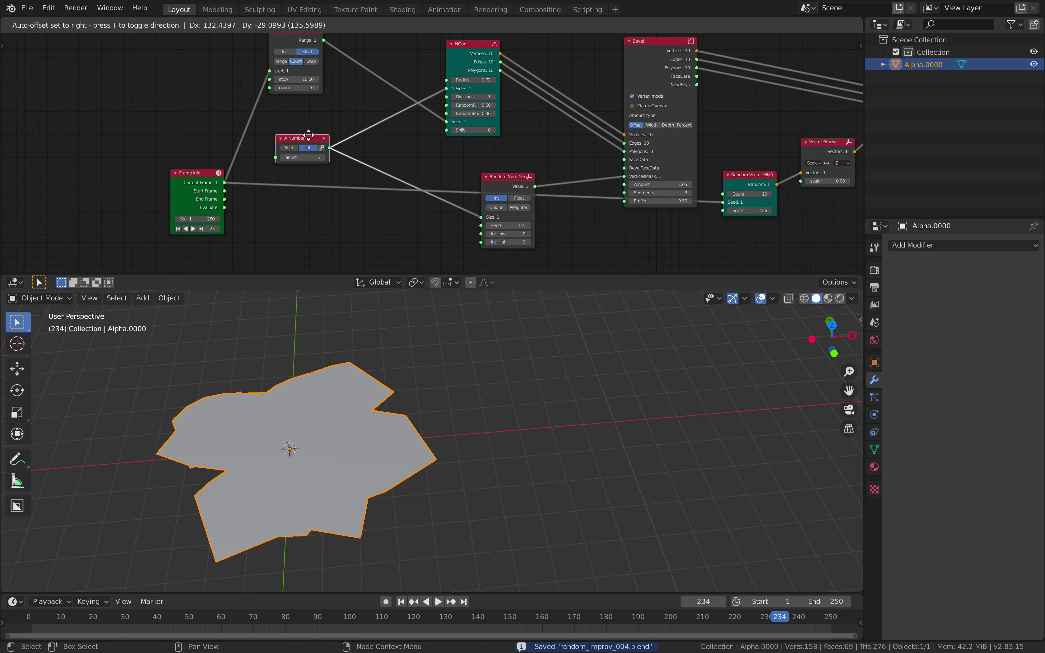
# - Set the NGon radius to 0.87 and inspect the merged mesh in the viewport
pyautogui.moveTo(473, 80); pyautogui.dragTo(448, 80)
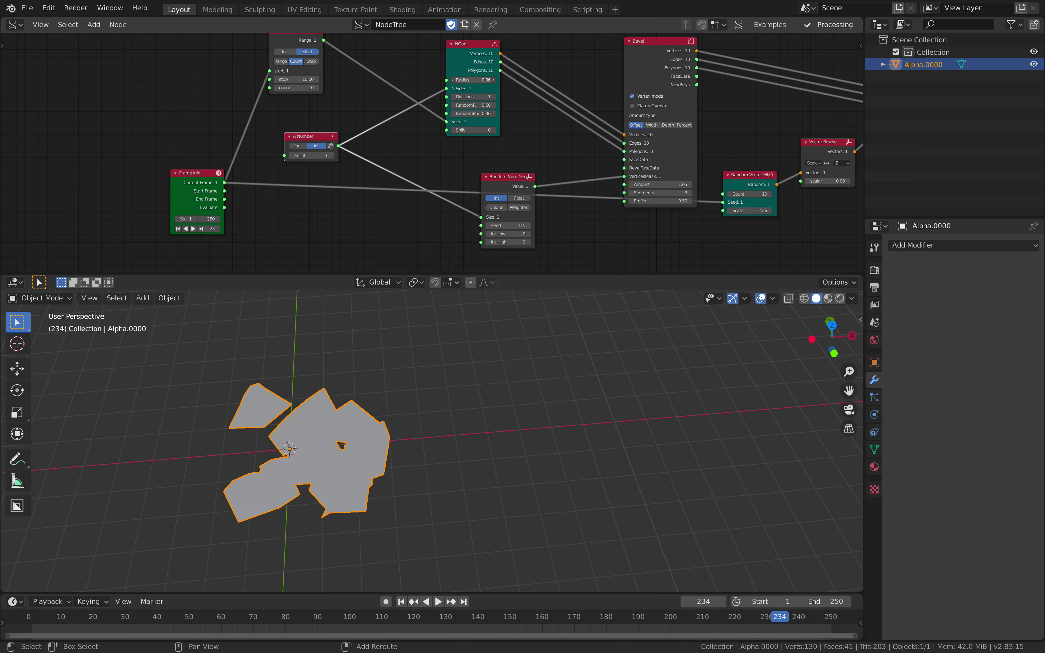
pyautogui.moveTo(354, 408); pyautogui.dragTo(344, 431, button='middle')
pyautogui.hotkey('alt', 'a')
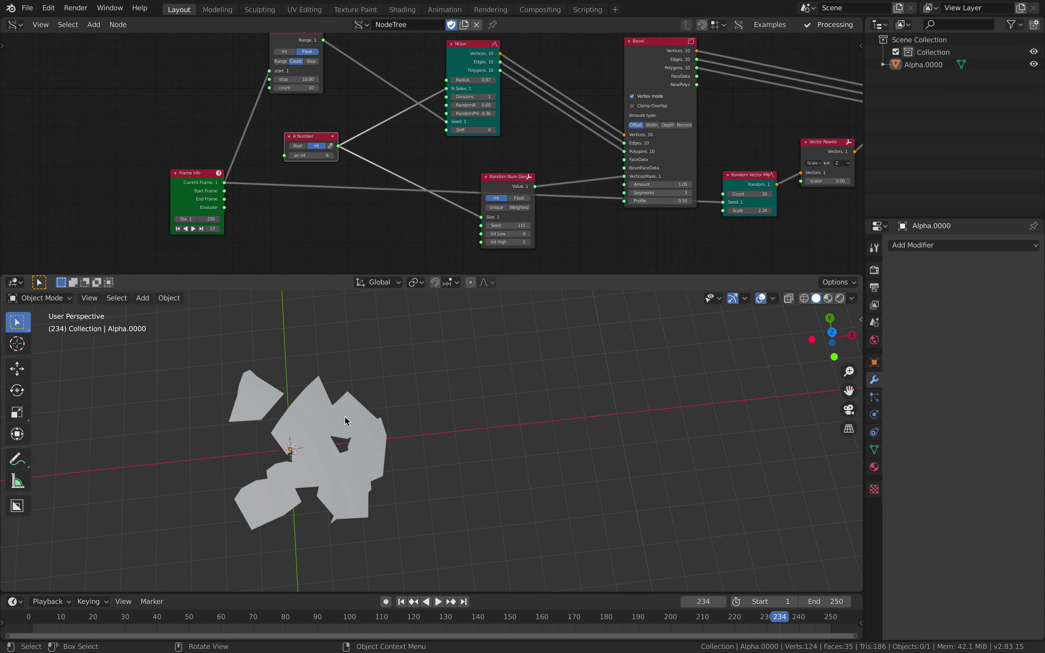
pyautogui.click(350, 419)
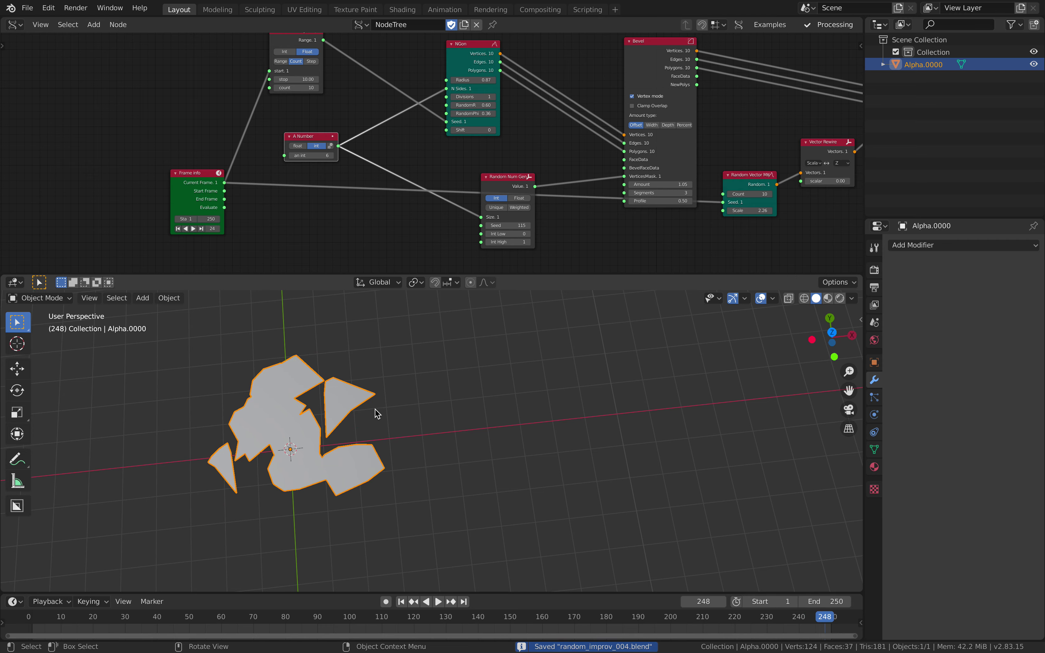
# - Enter Edit Mode on the merged mesh at frame 248 and switch to face selection
pyautogui.click(375, 409)
pyautogui.keyDown('shift'); pyautogui.moveTo(375, 409); pyautogui.dragTo(399, 413, button='middle'); pyautogui.keyUp('shift')
pyautogui.scroll(1, 399, 414)
pyautogui.click(398, 414)
pyautogui.press('Tab')
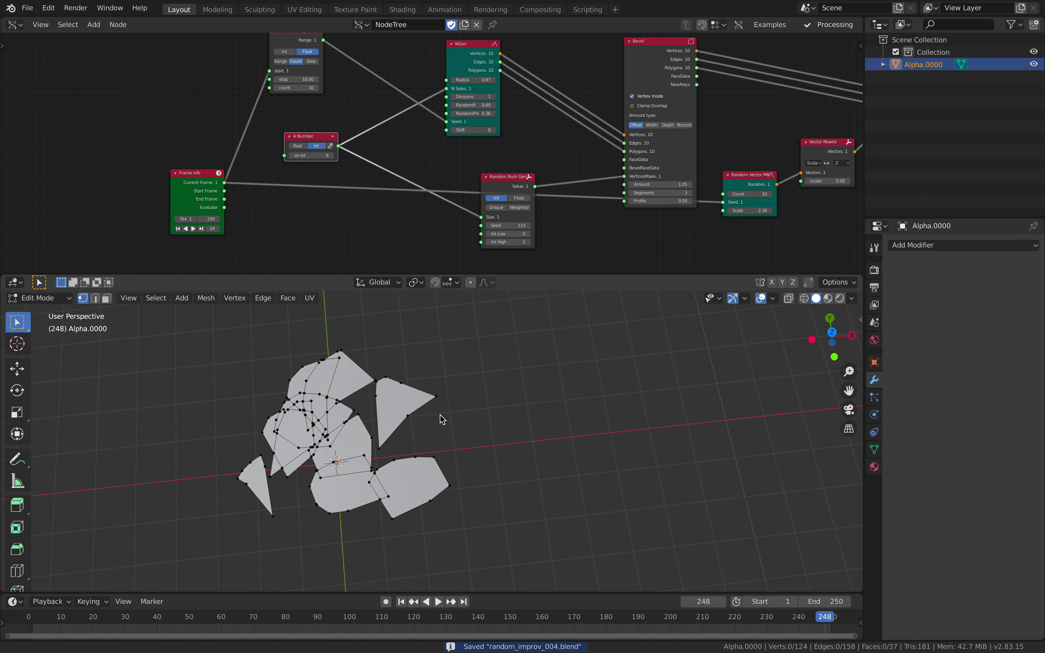
pyautogui.scroll(4, 374, 377)
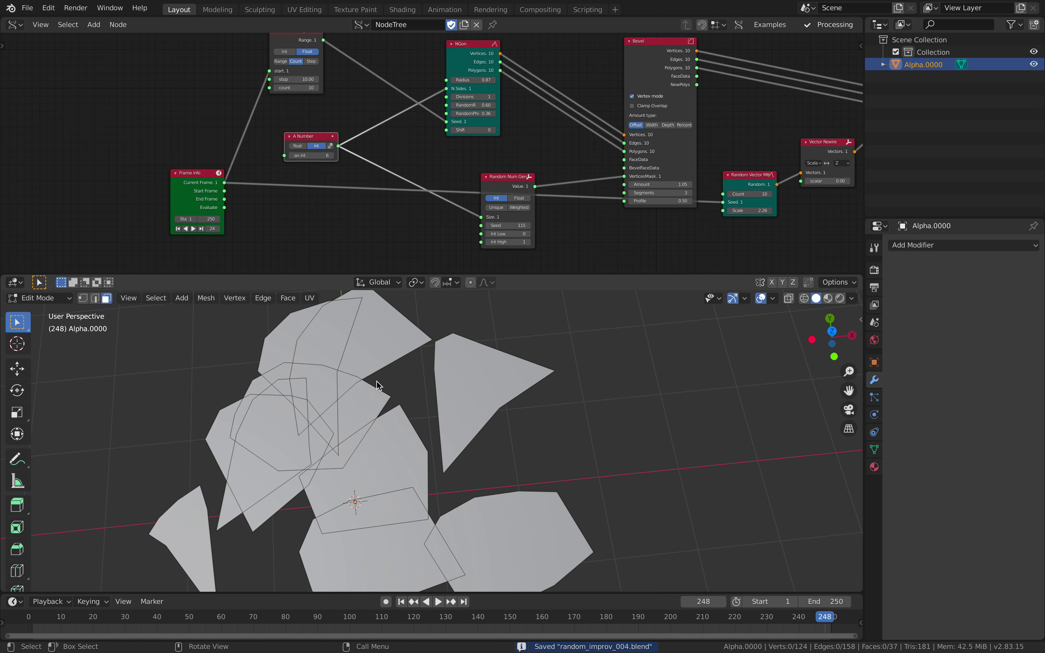
# - Extrude two faces of the overlapping polygon cluster upward by different heights
pyautogui.scroll(-2, 376, 381)
pyautogui.moveTo(385, 426); pyautogui.dragTo(377, 394, button='middle')
pyautogui.press('g')
pyautogui.press('z')
pyautogui.click(387, 374)
pyautogui.click(326, 437)
pyautogui.press('g')
pyautogui.click(371, 409)
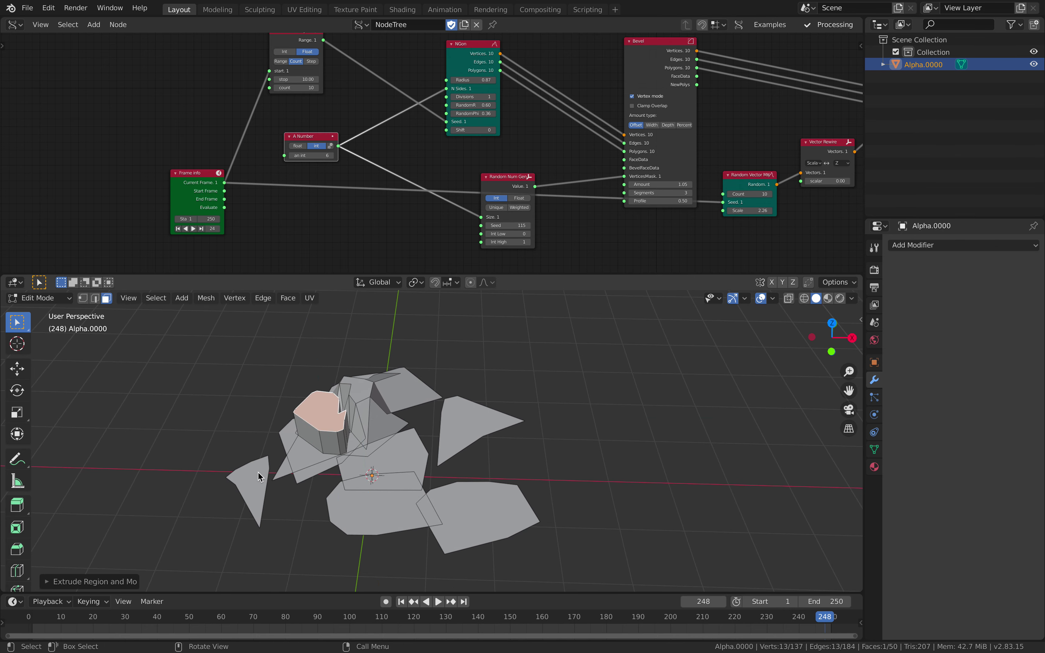
# - Extrude the detached fragment at the mesh's far left and the narrow overlap face near the origin upward
pyautogui.click(258, 472)
pyautogui.press('e')
pyautogui.click(397, 463)
pyautogui.click(402, 459)
pyautogui.press('e')
pyautogui.click(421, 442)
# - Extrude the detached triangular fragment on the mesh's right side and the rear face upward
pyautogui.click(489, 421)
pyautogui.press('e')
pyautogui.click(490, 394)
pyautogui.click(413, 389)
pyautogui.press('e')
pyautogui.click(416, 355)
# - Extrude the large front-right and front-centre faces upward, and return to Object Mode
pyautogui.click(480, 497)
pyautogui.press('e')
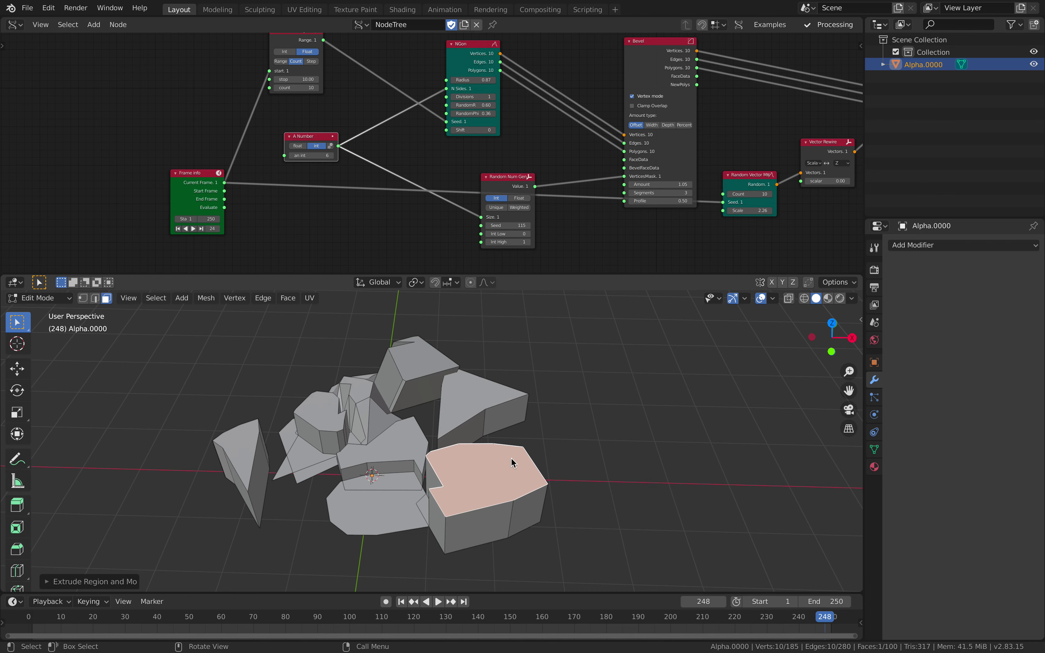
pyautogui.click(512, 458)
pyautogui.click(381, 506)
pyautogui.press('e')
pyautogui.click(383, 487)
pyautogui.press('Tab')
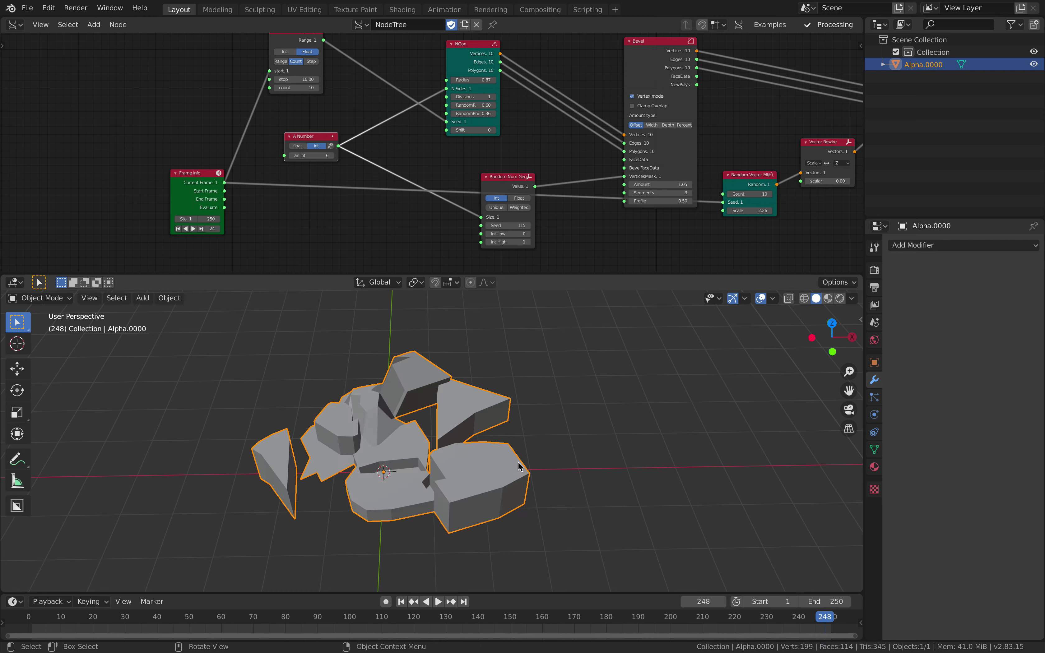
# - Advance the animation to frame 252 and scale the regenerated polygon mesh up
pyautogui.press('Right')
pyautogui.press('Right')
pyautogui.press('Right')
pyautogui.press('Right')
pyautogui.moveTo(525, 478); pyautogui.dragTo(516, 467, button='middle')
pyautogui.press('s')
pyautogui.click(567, 435)
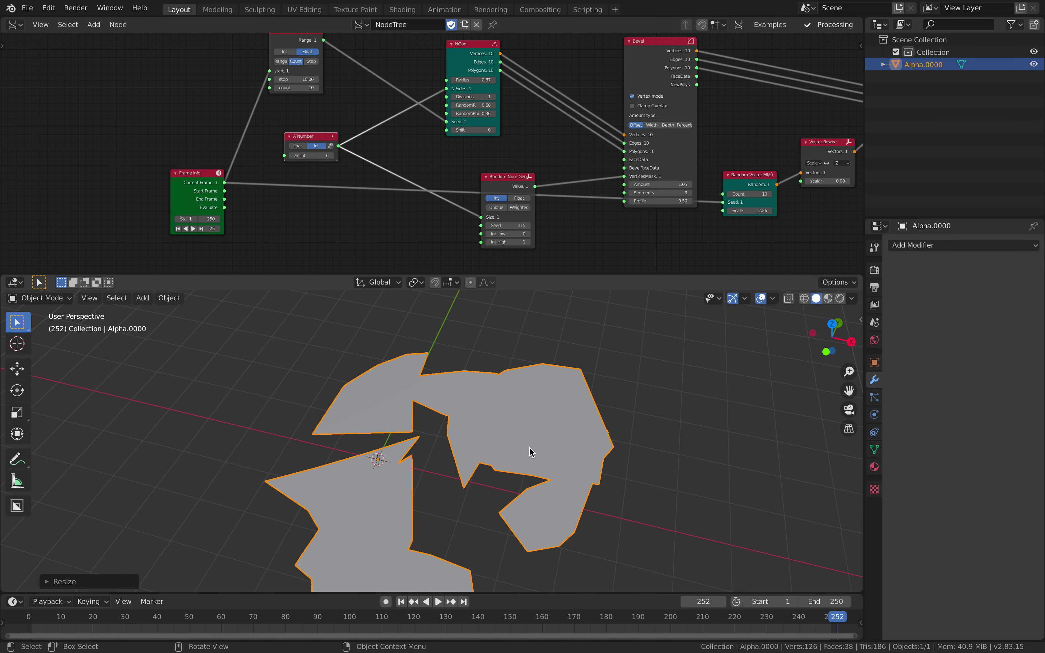
# - Add a Mirror modifier to the polygon mesh and enable Bisect on its X axis
pyautogui.click(637, 392)
pyautogui.moveTo(635, 401); pyautogui.dragTo(627, 416, button='middle')
pyautogui.click(541, 412)
pyautogui.scroll(-2, 734, 381)
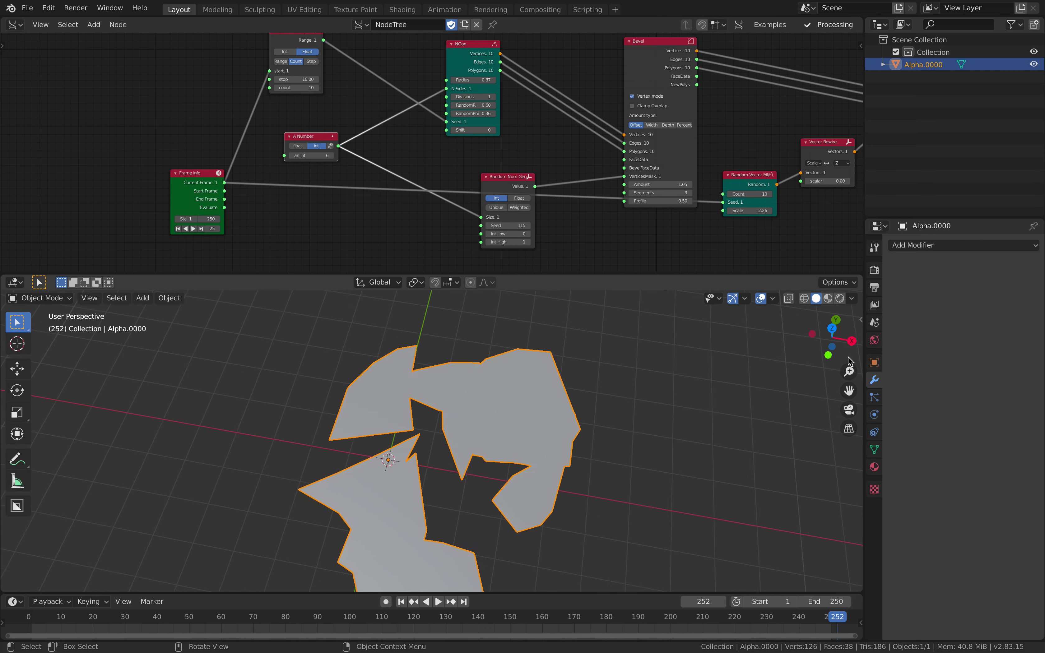
pyautogui.click(925, 247)
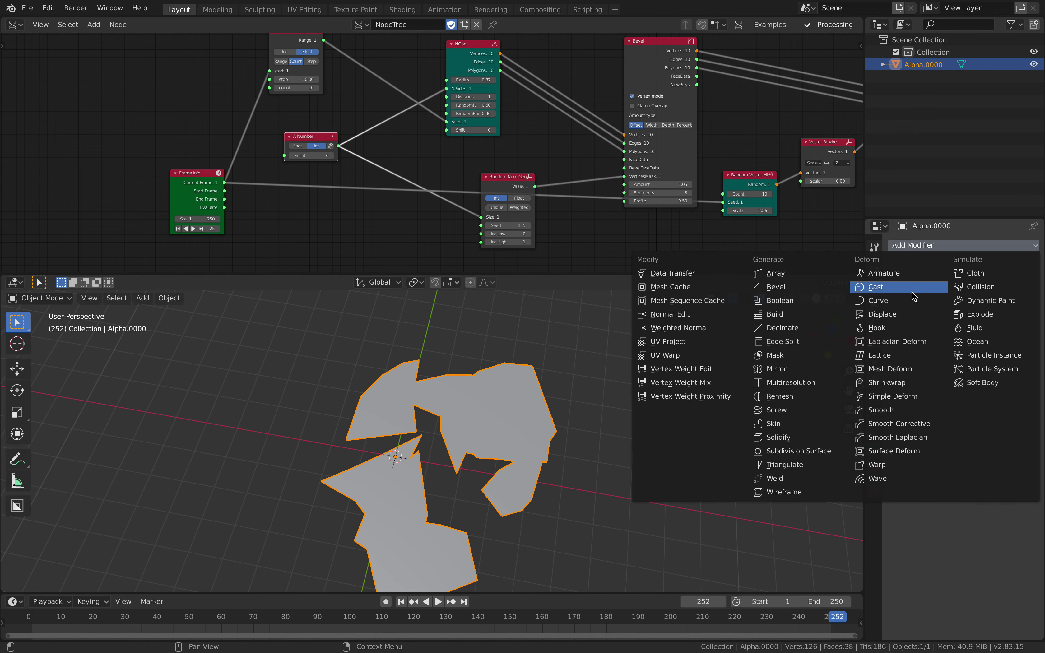
pyautogui.click(838, 370)
pyautogui.moveTo(734, 402); pyautogui.dragTo(660, 416, button='middle')
pyautogui.click(946, 314)
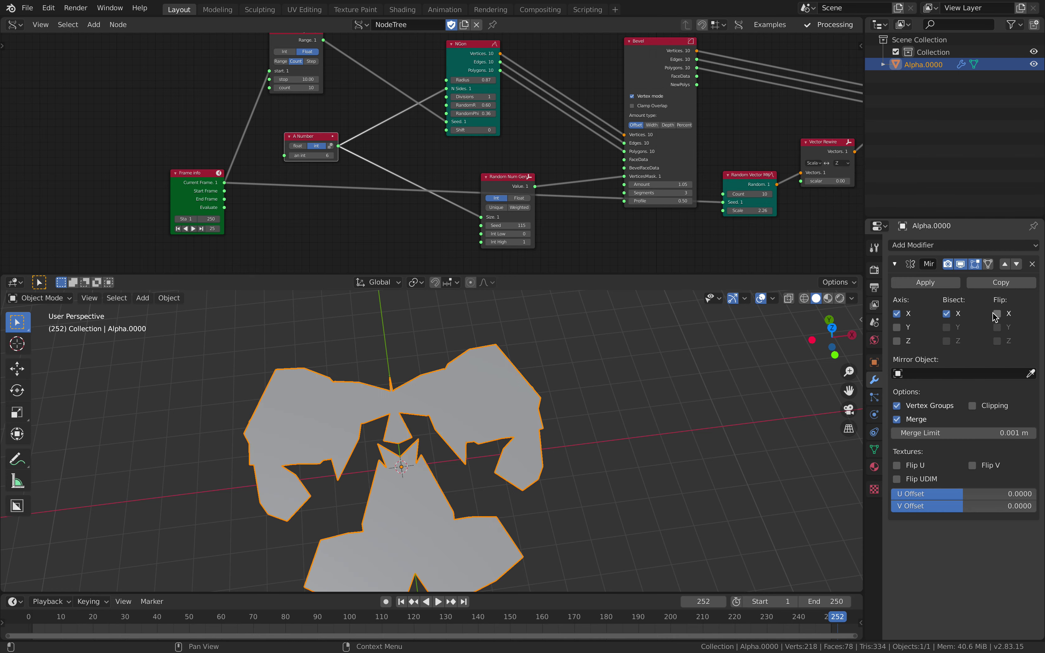
# - Preview the mirrored shapes by playing the animation through to frame 107, and save the file
pyautogui.scroll(-3, 643, 400)
pyautogui.click(643, 395)
pyautogui.moveTo(643, 395); pyautogui.dragTo(625, 399, button='middle')
pyautogui.press('space')
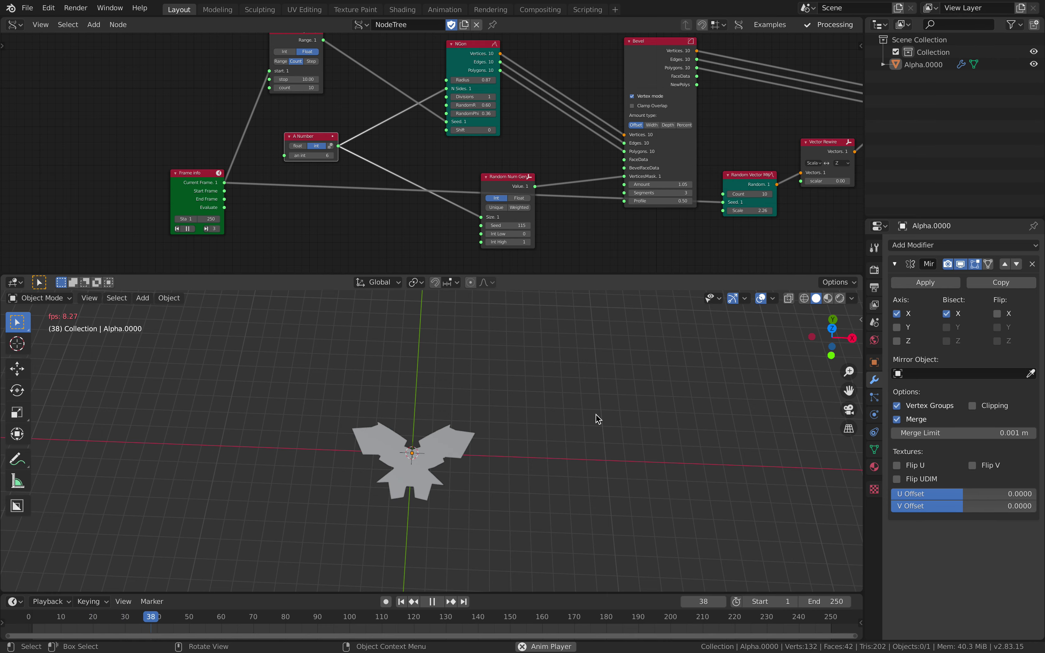
pyautogui.press('space')
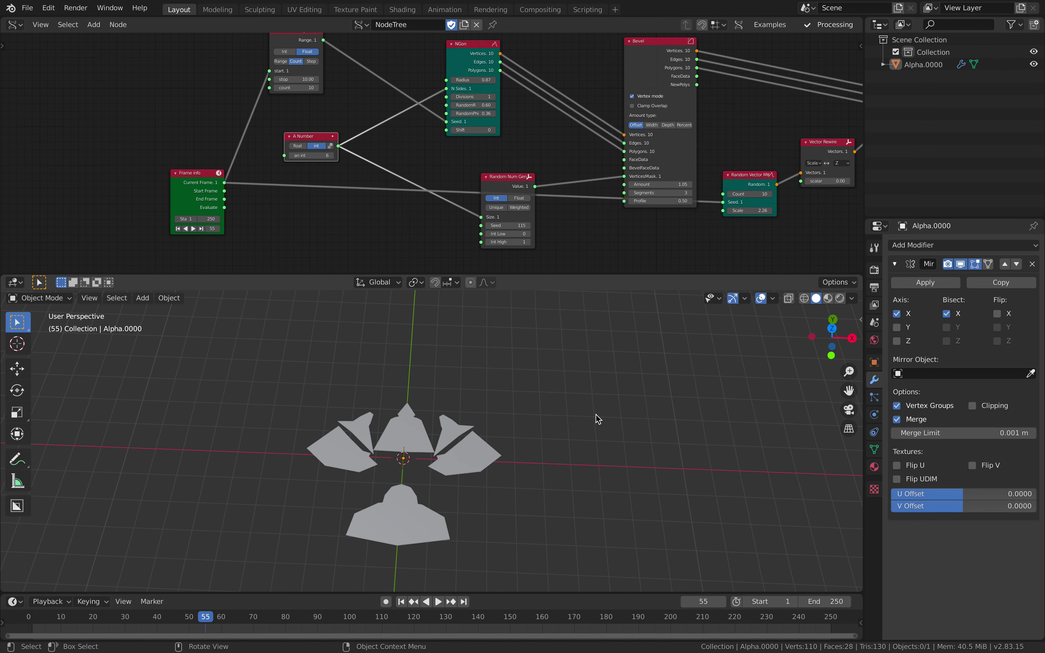
pyautogui.moveTo(596, 414); pyautogui.dragTo(592, 421, button='middle')
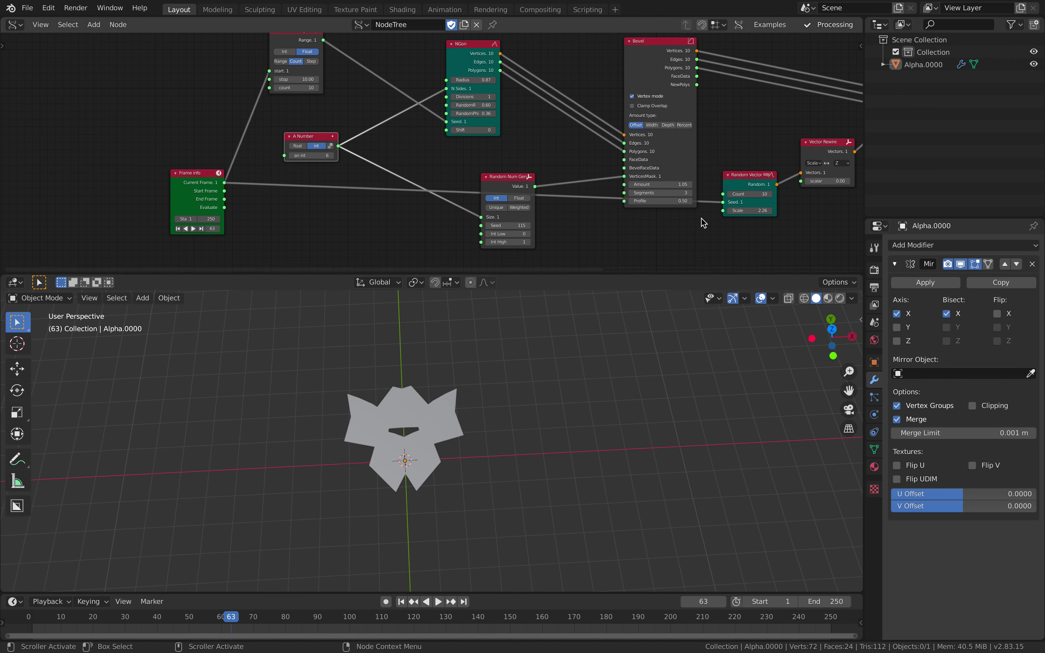
pyautogui.press('Home')
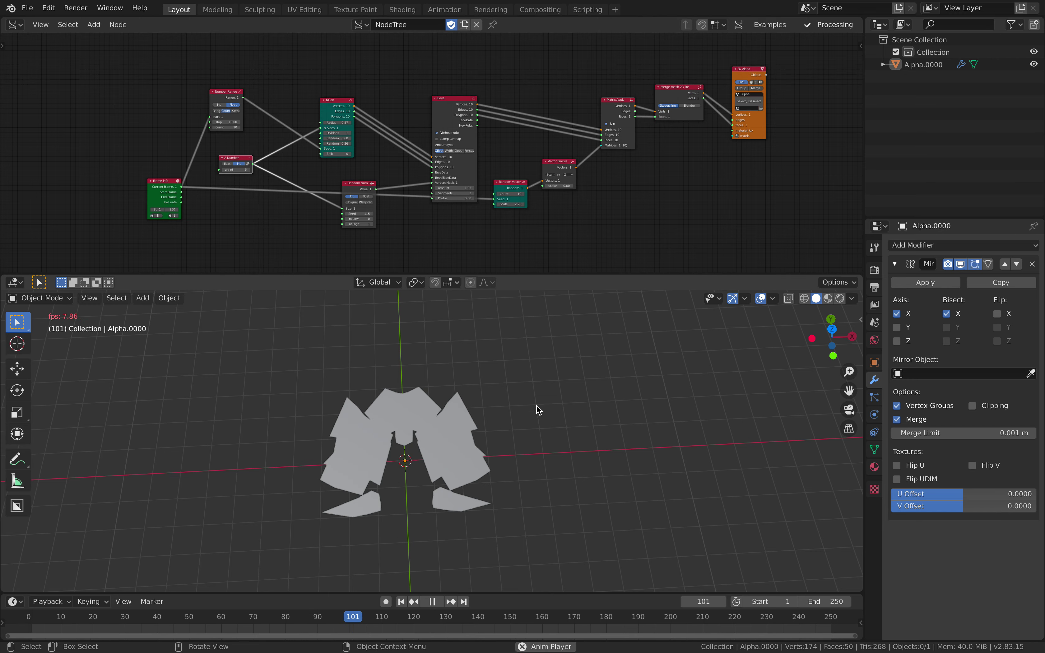
pyautogui.moveTo(536, 407); pyautogui.dragTo(532, 440, button='middle')
pyautogui.press('space')
pyautogui.hotkey('ctrl', 's')
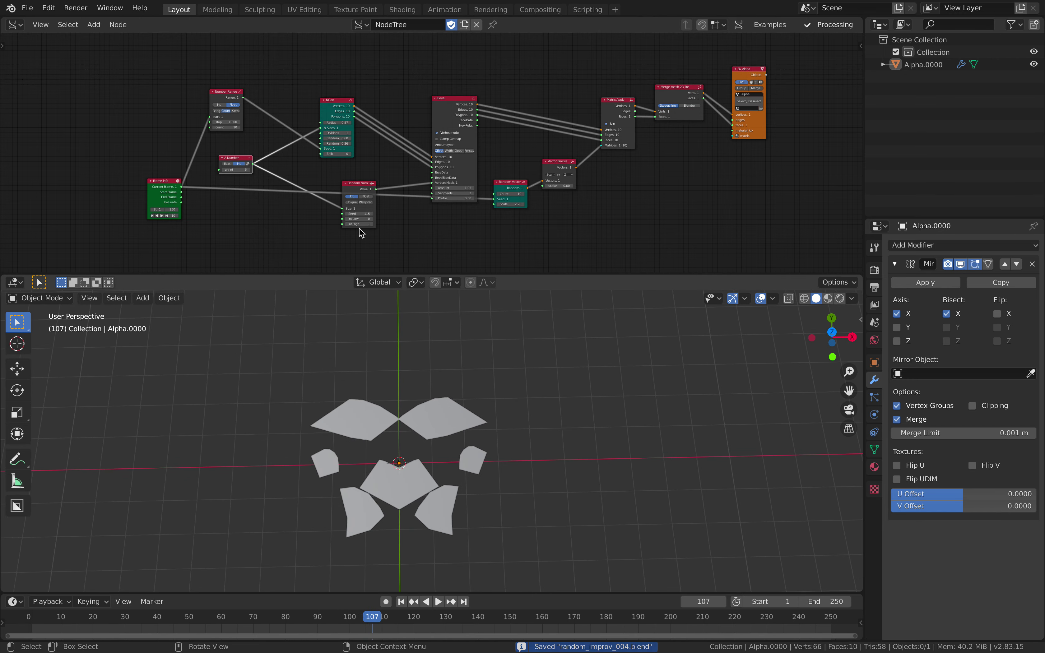
# - Set the seed of the Random Num Gen node to 202
pyautogui.scroll(2, 399, 129)
pyautogui.scroll(2, 400, 129)
pyautogui.moveTo(470, 164)
pyautogui.mouseDown()
pyautogui.moveTo(460, 165)
pyautogui.moveTo(477, 164)
pyautogui.mouseUp()
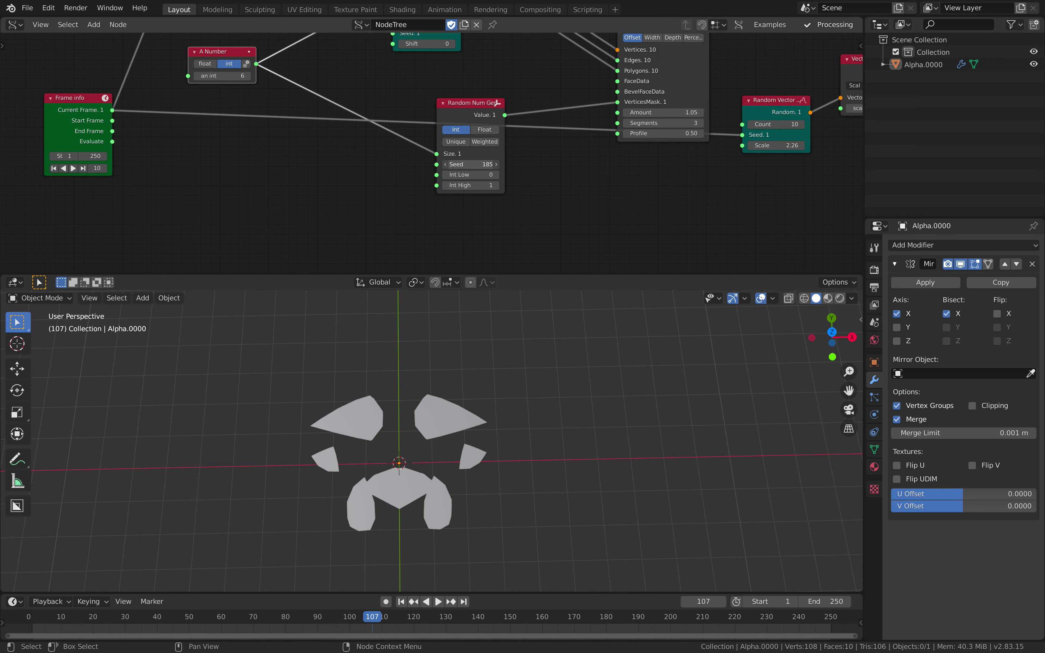
pyautogui.click(497, 164)
pyautogui.click(497, 164)
pyautogui.click(496, 165)
pyautogui.click(497, 165)
pyautogui.click(497, 164)
pyautogui.click(497, 165)
pyautogui.click(497, 164)
pyautogui.click(497, 165)
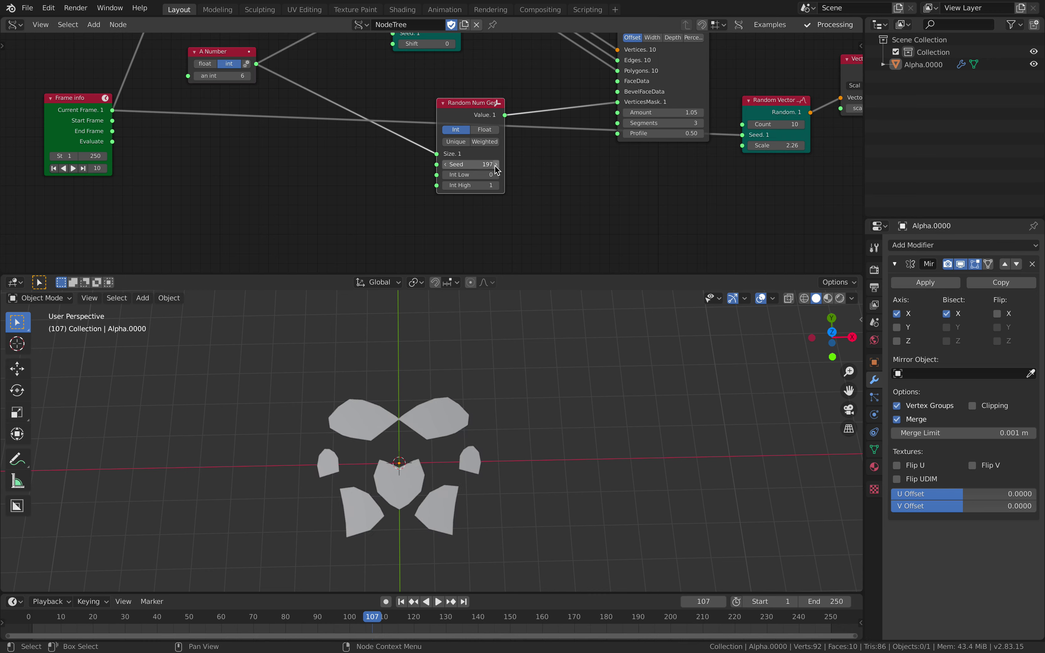
pyautogui.click(497, 166)
pyautogui.click(496, 166)
pyautogui.click(497, 165)
pyautogui.click(497, 166)
pyautogui.click(496, 166)
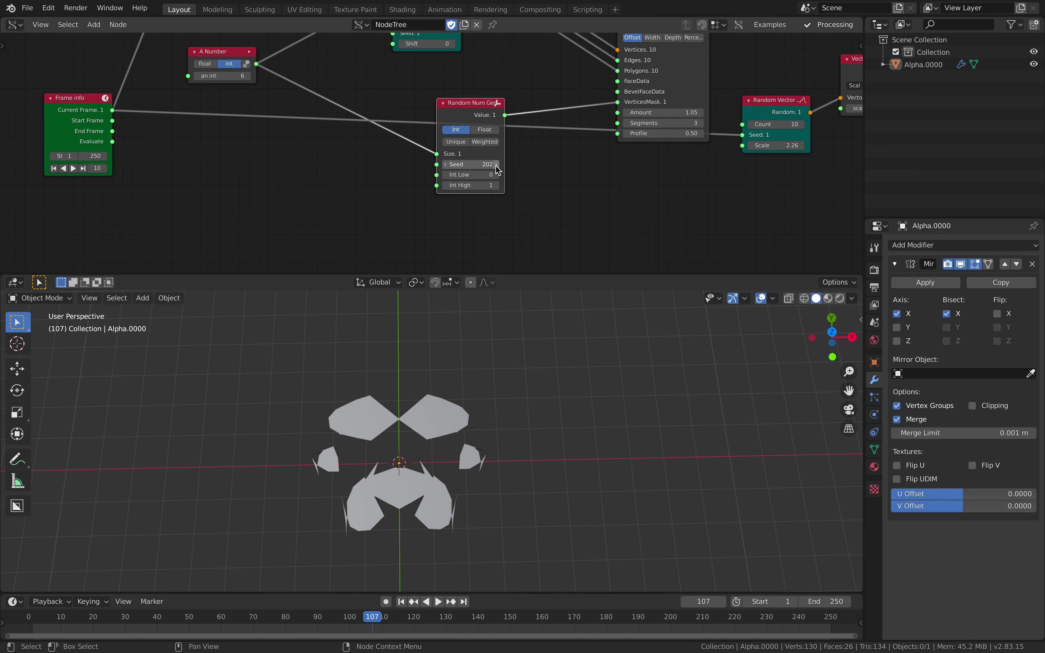
# - Play the animation to frame 126 to preview the new bevel pattern, and save the file
pyautogui.press('space')
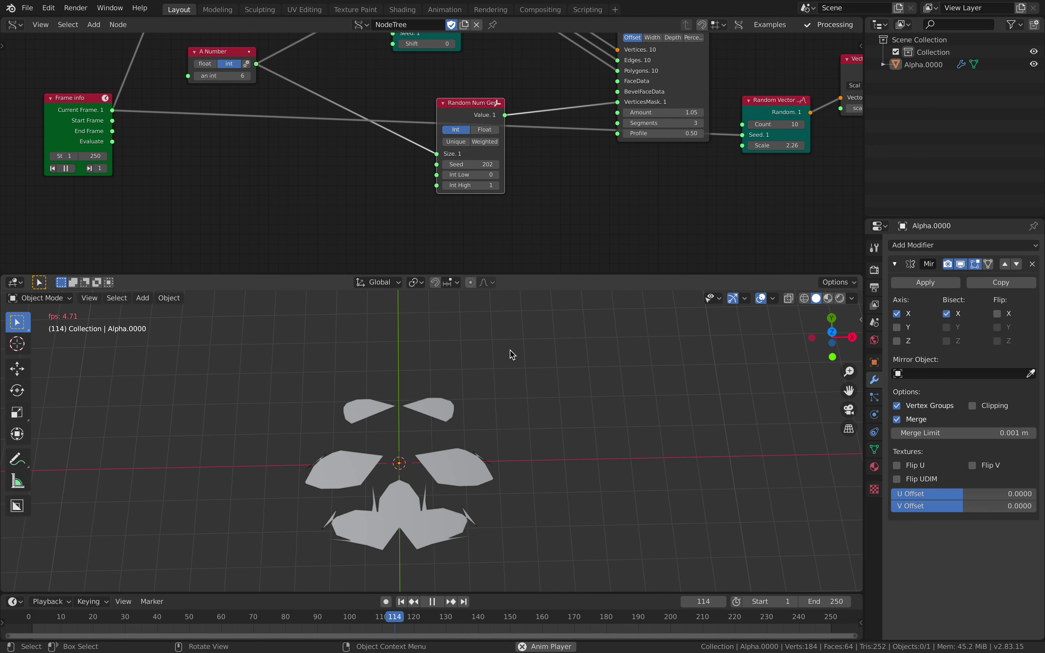
pyautogui.press('space')
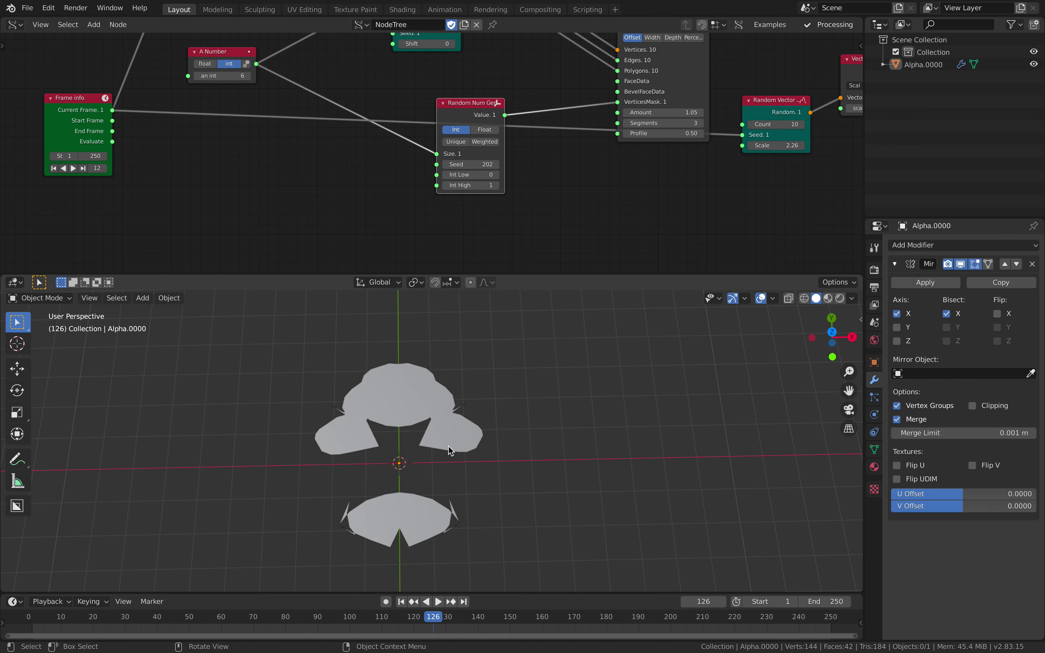
pyautogui.moveTo(512, 188); pyautogui.dragTo(534, 225, button='middle')
pyautogui.hotkey('ctrl', 's')
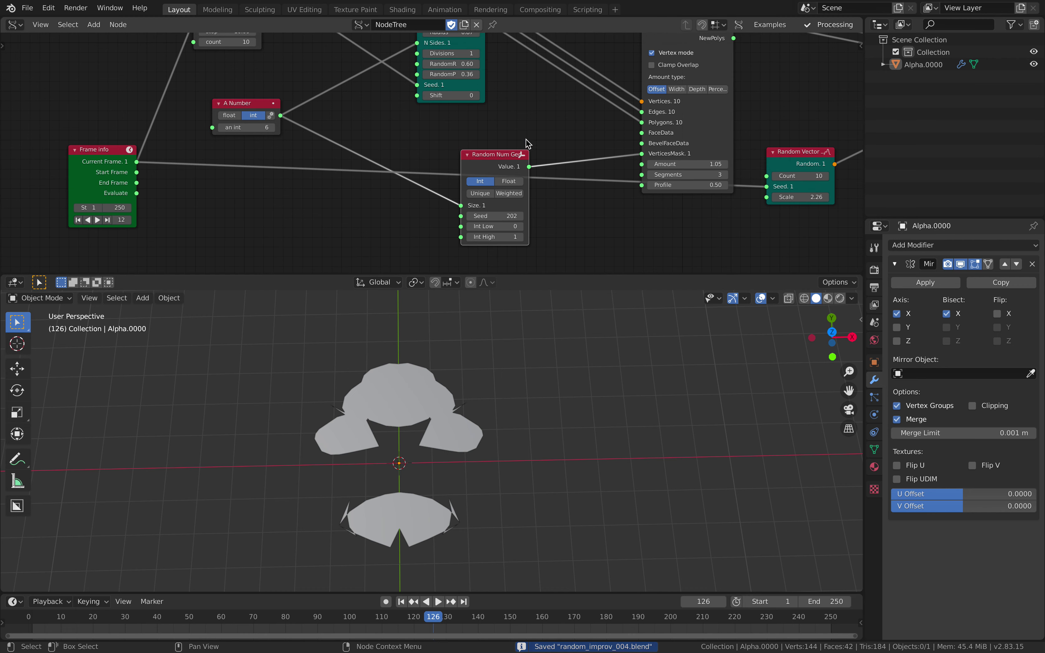
# - Set the Bevel node's Amount to 0.16 and Segments to 2, and preview the shapes in playback
pyautogui.moveTo(527, 144); pyautogui.dragTo(436, 145, button='middle')
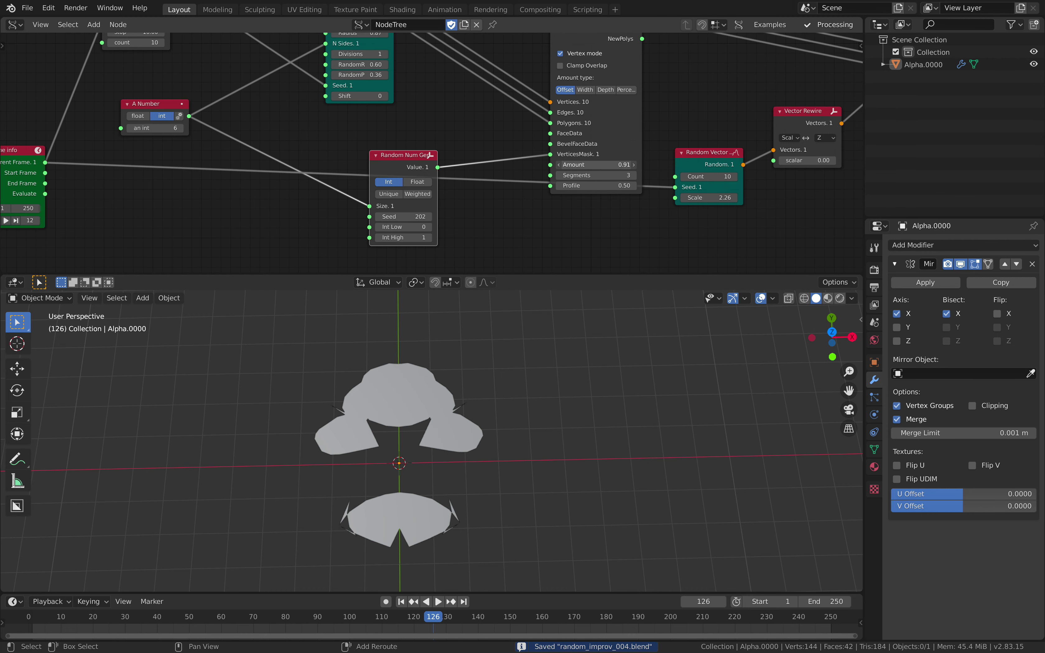
pyautogui.moveTo(597, 165); pyautogui.dragTo(557, 165)
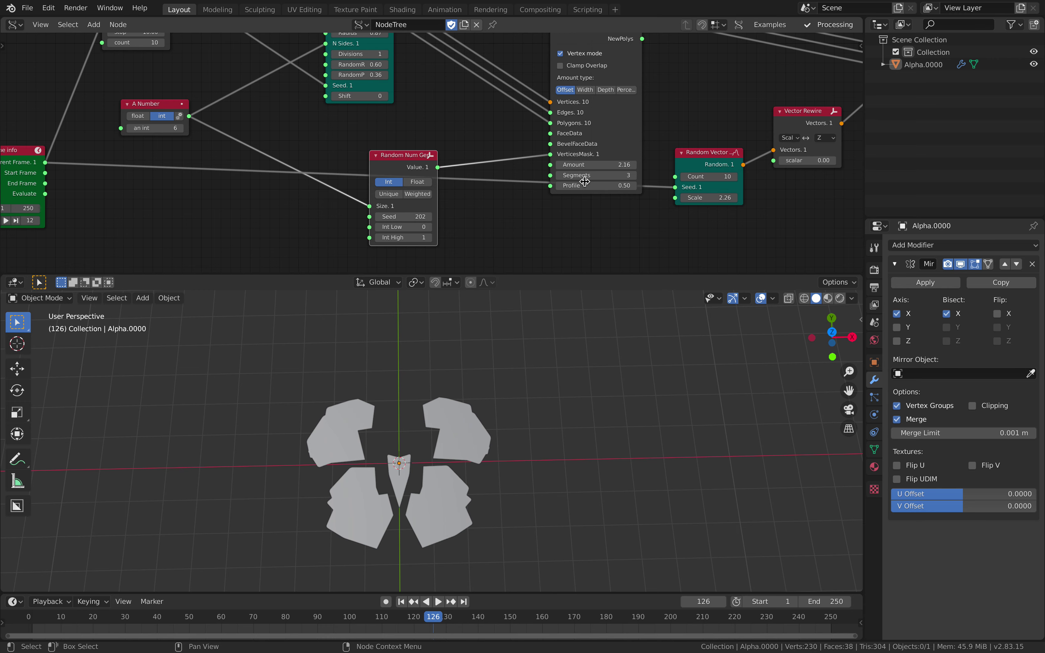
pyautogui.scroll(10, 521, 434)
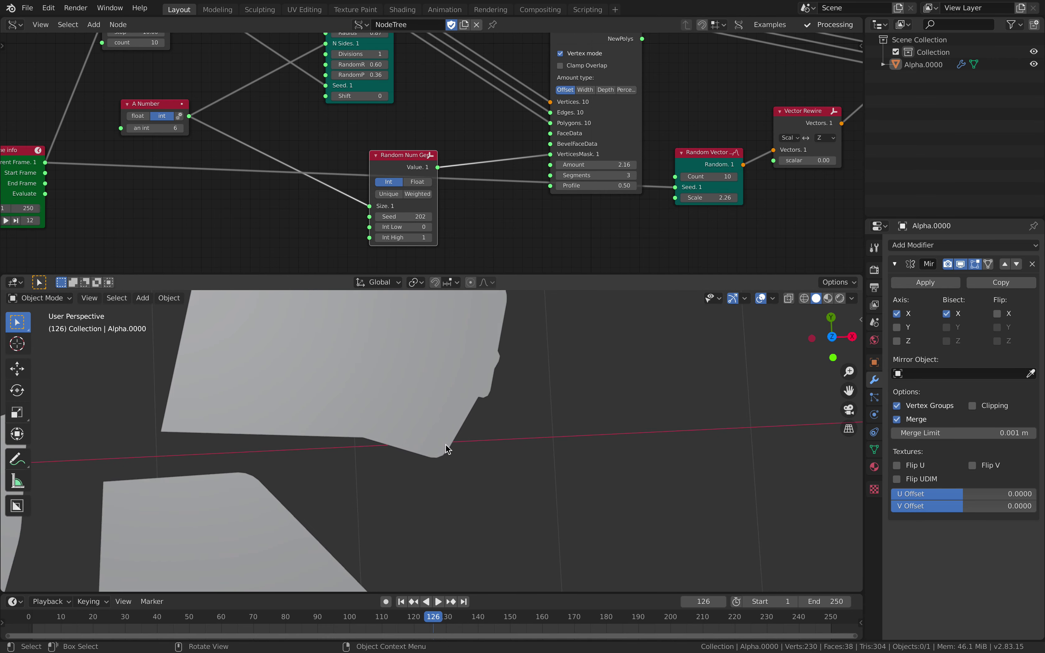
pyautogui.scroll(-4, 454, 451)
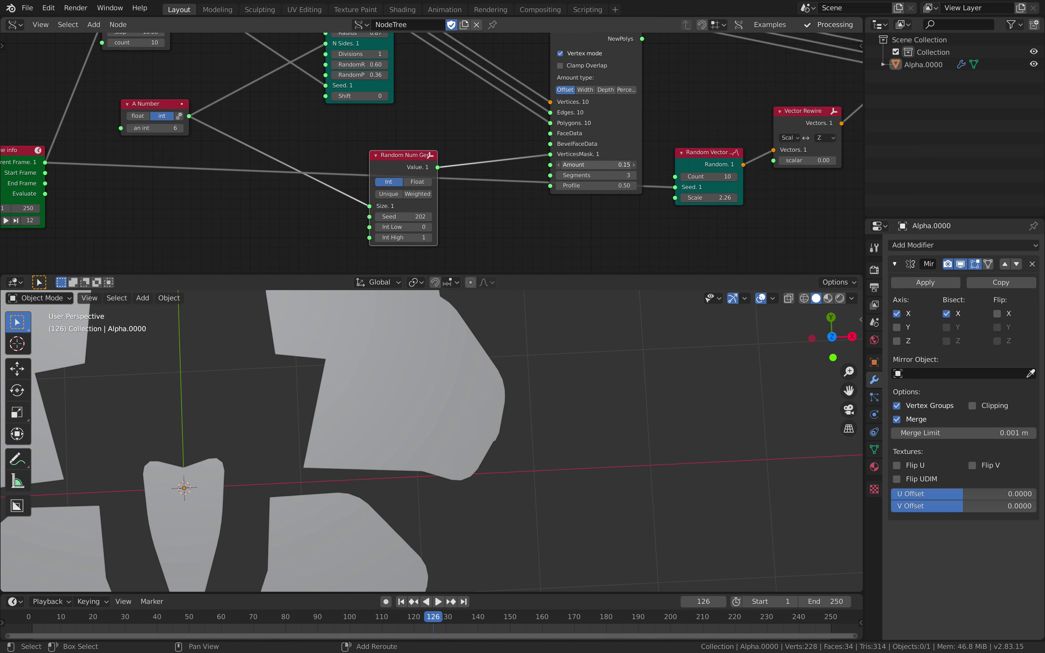
pyautogui.moveTo(596, 165); pyautogui.dragTo(561, 164)
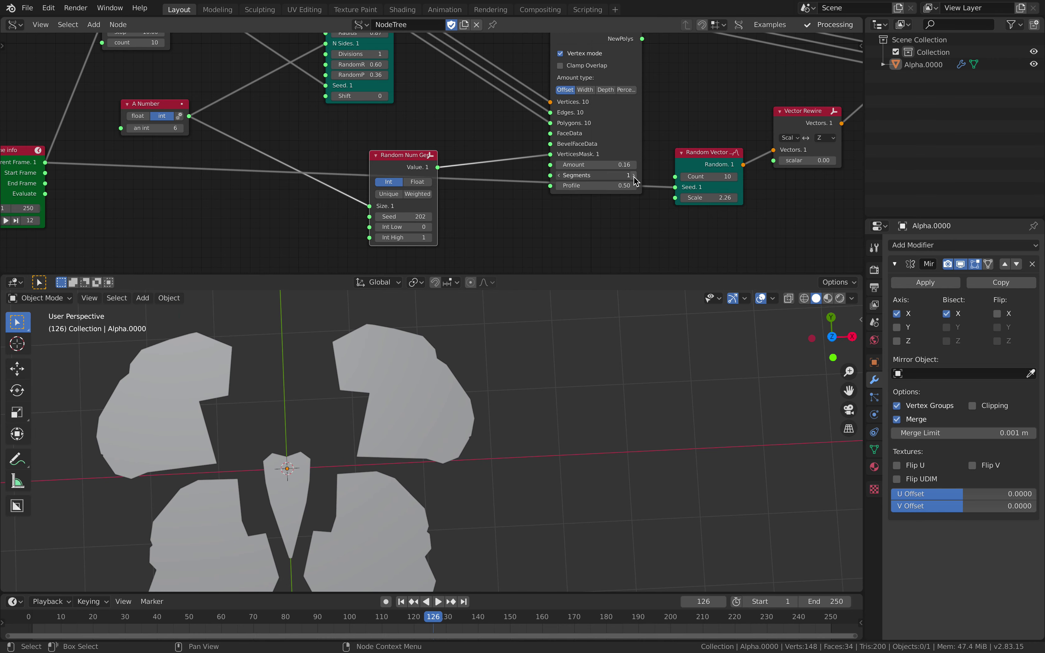
pyautogui.scroll(-3, 457, 368)
pyautogui.keyDown('shift'); pyautogui.moveTo(457, 367); pyautogui.dragTo(515, 341, button='middle'); pyautogui.keyUp('shift')
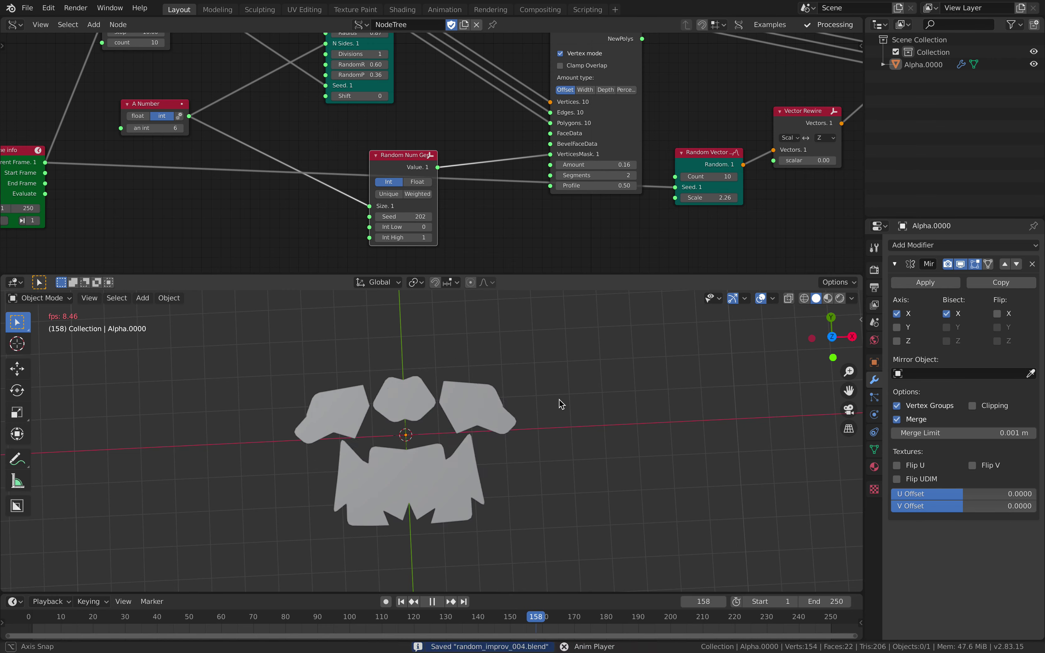
# - Save the file at frame 163, and duplicate the mirrored mesh about 6.05 m along the X axis
pyautogui.press('space')
pyautogui.moveTo(561, 405); pyautogui.dragTo(373, 460, button='middle')
pyautogui.click(459, 405)
pyautogui.hotkey('ctrl', 's')
pyautogui.hotkey('shift', 'd')
pyautogui.press('x')
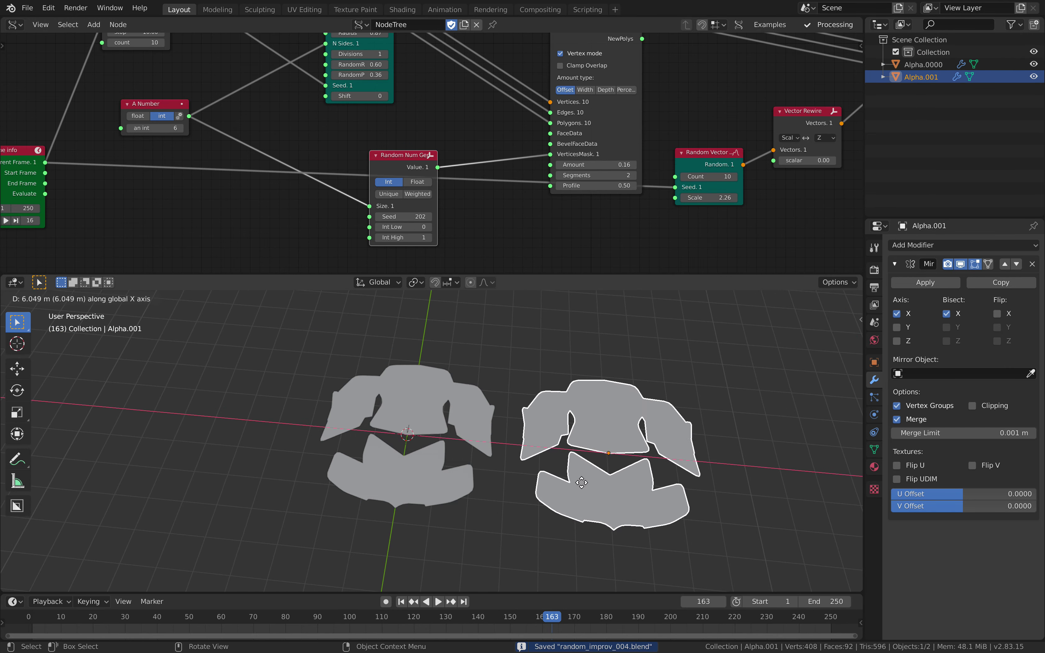
pyautogui.click(581, 482)
# - Apply the Mirror modifier on the duplicated mesh and enter Edit Mode
pyautogui.keyDown('shift'); pyautogui.moveTo(555, 465); pyautogui.dragTo(453, 459, button='middle'); pyautogui.keyUp('shift')
pyautogui.scroll(2, 453, 459)
pyautogui.press('Tab')
pyautogui.moveTo(463, 417); pyautogui.dragTo(486, 418, button='middle')
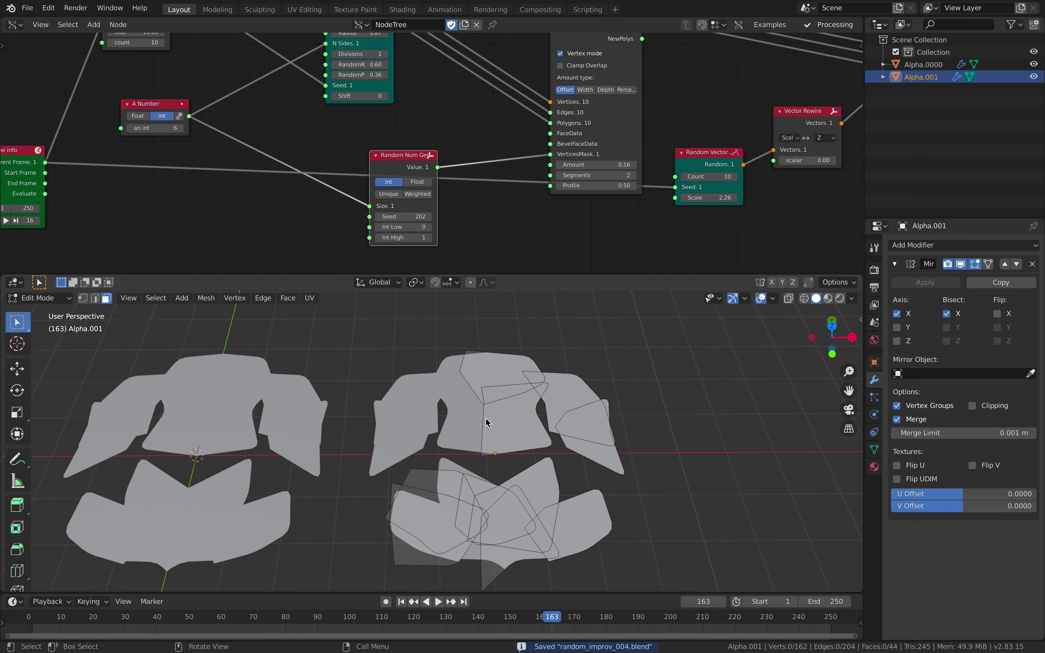
pyautogui.press('Tab')
pyautogui.click(925, 283)
pyautogui.press('Tab')
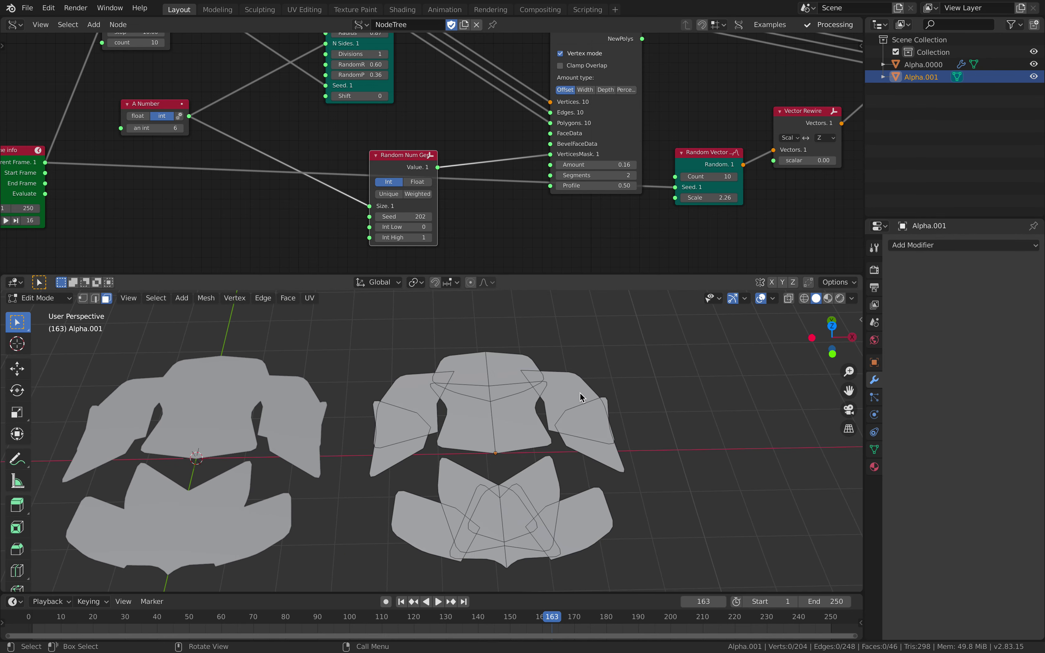
# - Select the left central face of the duplicate's upper piece, beside the symmetry line
pyautogui.moveTo(344, 391); pyautogui.dragTo(346, 391, button='middle')
pyautogui.moveTo(473, 459); pyautogui.dragTo(516, 414, button='middle')
pyautogui.click(514, 414)
pyautogui.click(478, 423)
pyautogui.press('e')
pyautogui.click(519, 394)
pyautogui.press('x')
pyautogui.click(519, 407)
pyautogui.press('g')
pyautogui.press('z')
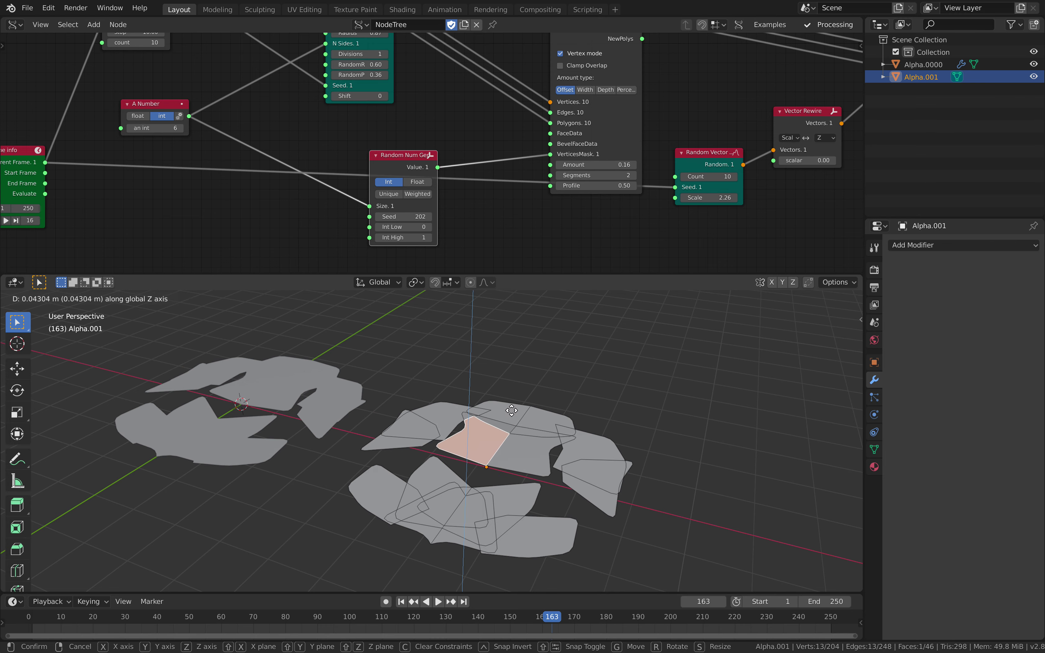
pyautogui.rightClick(511, 411)
# - Extrude the two central faces of the duplicate's upper piece upward to similar heights
pyautogui.moveTo(513, 413); pyautogui.dragTo(516, 414, button='middle')
pyautogui.press('e')
pyautogui.click(521, 396)
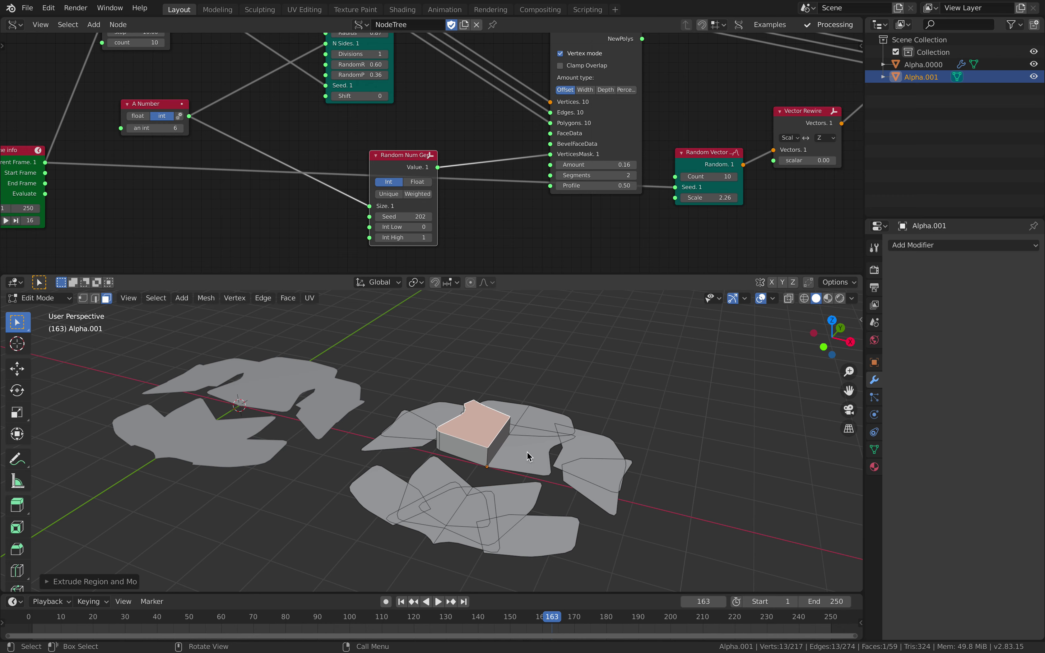
pyautogui.press('e')
pyautogui.click(531, 420)
# - Extrude the overlap face on each side arm of the duplicate's upper piece upward
pyautogui.click(586, 467)
pyautogui.press('e')
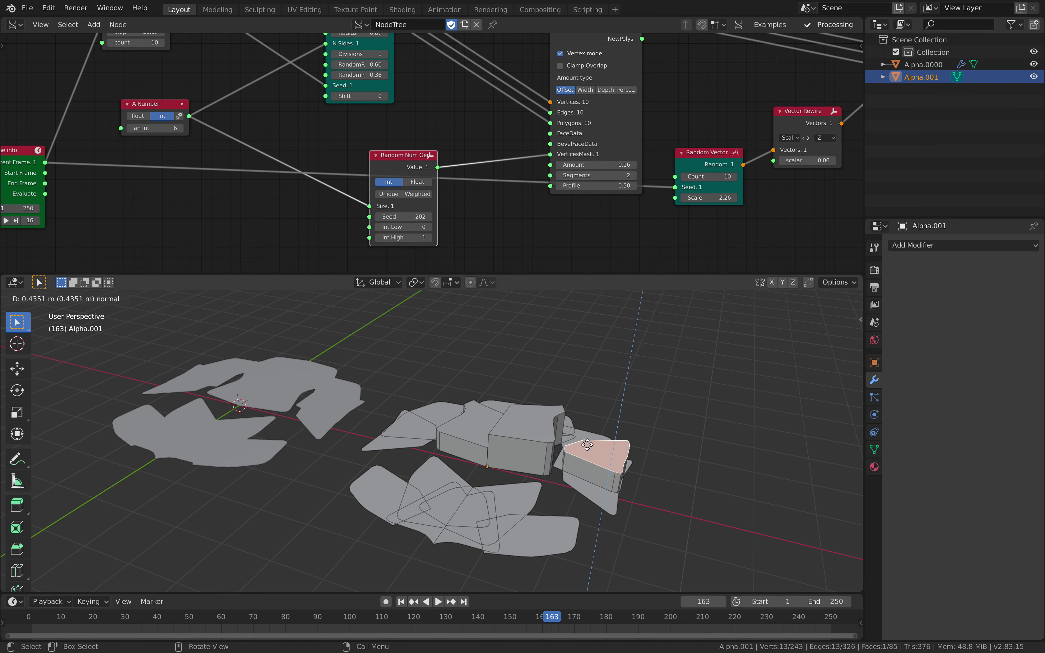
pyautogui.click(592, 438)
pyautogui.click(428, 428)
pyautogui.press('e')
pyautogui.click(433, 413)
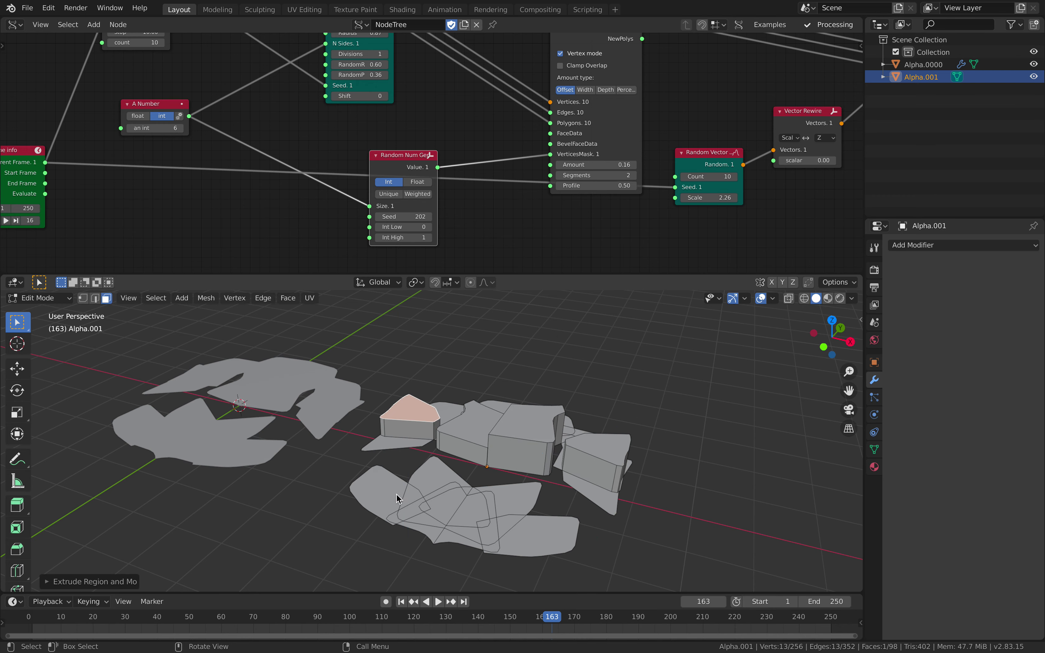
# - Extrude the two large outer faces of the duplicate's lower piece upward
pyautogui.click(393, 495)
pyautogui.press('e')
pyautogui.click(397, 459)
pyautogui.click(557, 556)
pyautogui.press('e')
pyautogui.click(494, 495)
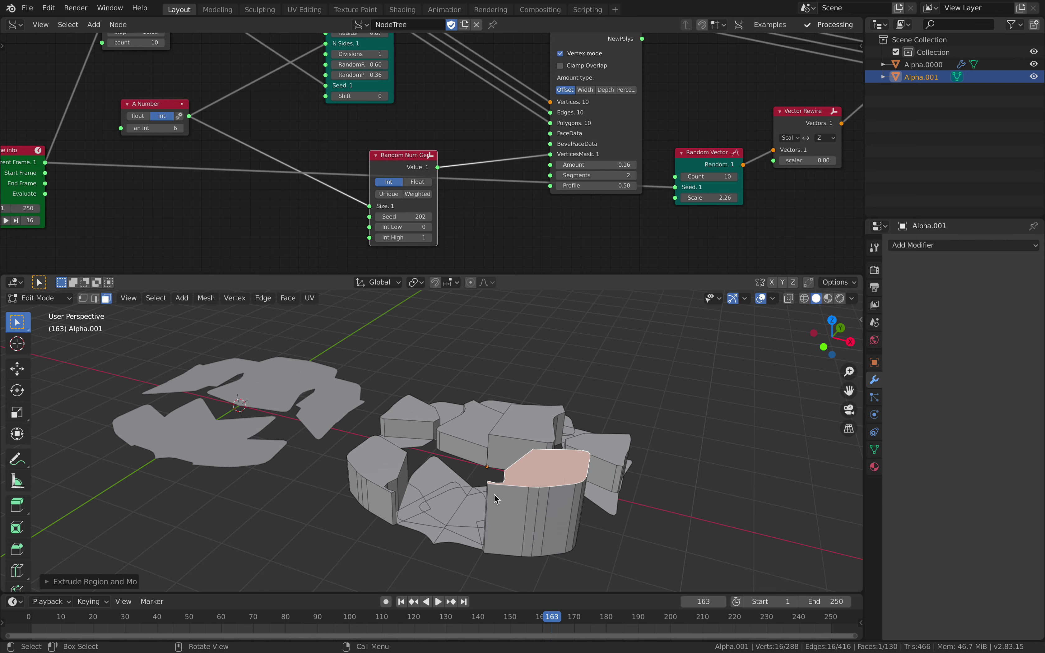
# - Extrude three inner overlap faces of the duplicate's lower piece upward by different heights
pyautogui.click(434, 473)
pyautogui.press('e')
pyautogui.click(447, 496)
pyautogui.click(445, 497)
pyautogui.press('e')
pyautogui.click(452, 480)
pyautogui.click(481, 511)
pyautogui.press('e')
pyautogui.click(486, 472)
# - Deselect all faces of the duplicate and return to Object Mode with nothing selected
pyautogui.moveTo(486, 473); pyautogui.dragTo(513, 480, button='middle')
pyautogui.press('KP_3')
pyautogui.hotkey('alt', 'a')
pyautogui.click(39, 298)
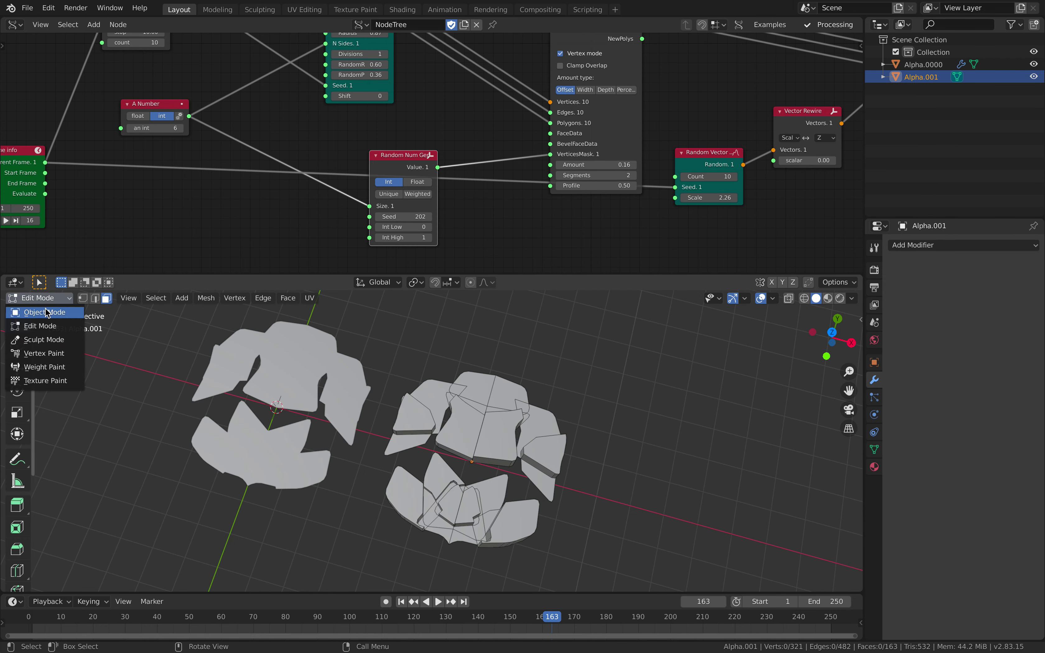
pyautogui.click(34, 312)
pyautogui.click(516, 362)
# - Play the animation in short bursts to compare the live mesh with the extruded duplicate
pyautogui.press('space')
pyautogui.press('space')
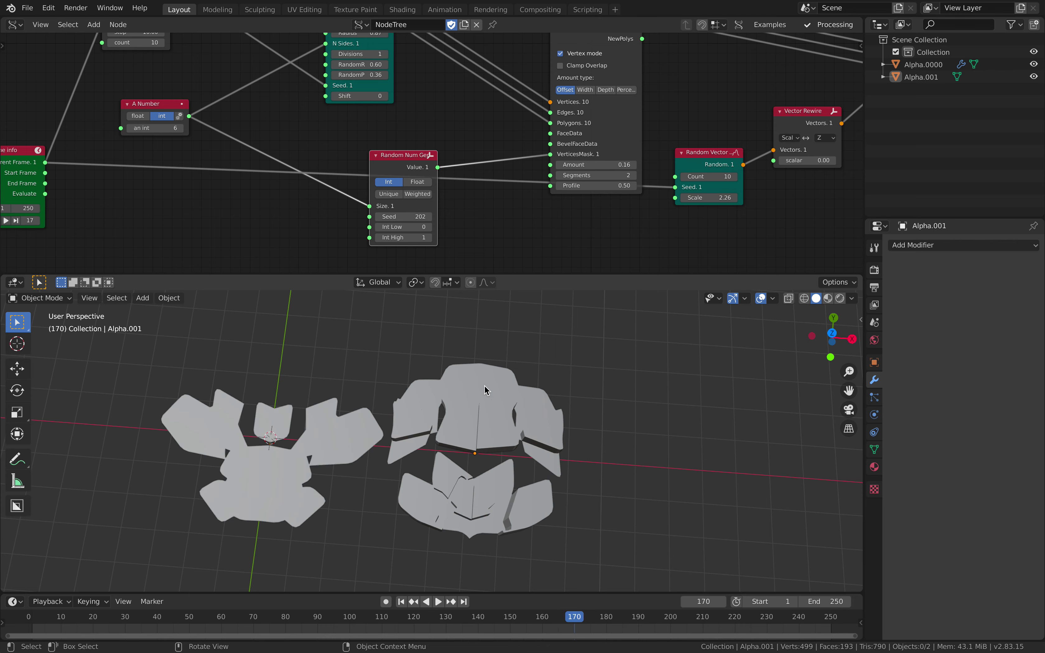
pyautogui.moveTo(485, 388); pyautogui.dragTo(463, 406, button='middle')
pyautogui.press('space')
# - Delete the extruded duplicate mesh
pyautogui.click(447, 399)
pyautogui.press('x')
pyautogui.click(446, 399)
# - Add a Solidify modifier with a thickness of 0.43 m to the live mirrored mesh
pyautogui.keyDown('shift'); pyautogui.moveTo(376, 399); pyautogui.dragTo(466, 405, button='middle'); pyautogui.keyUp('shift')
pyautogui.click(420, 396)
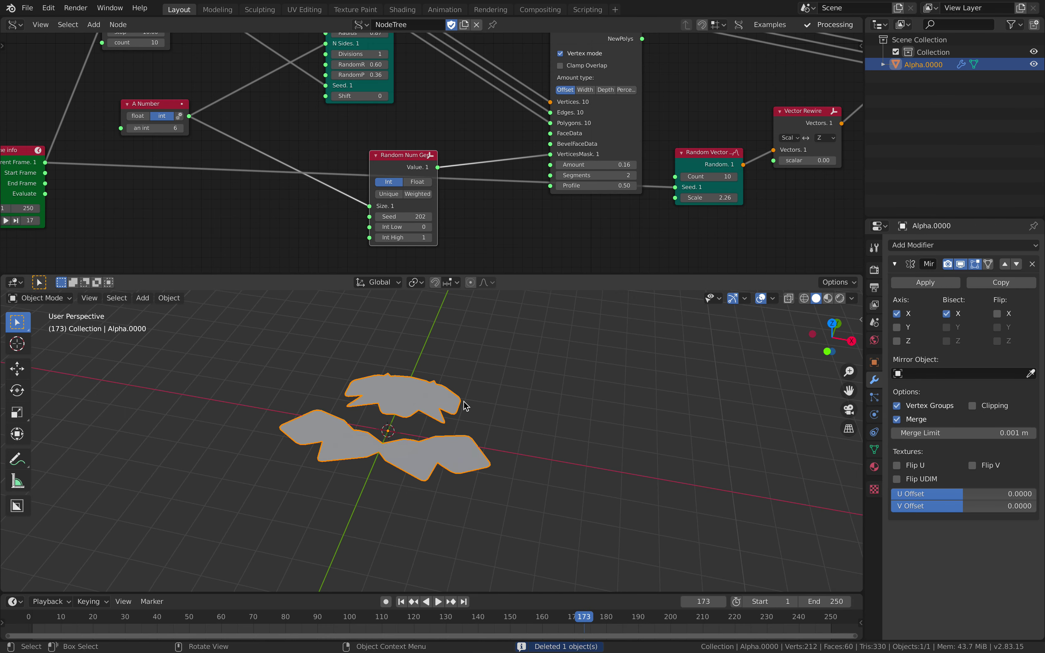
pyautogui.click(945, 246)
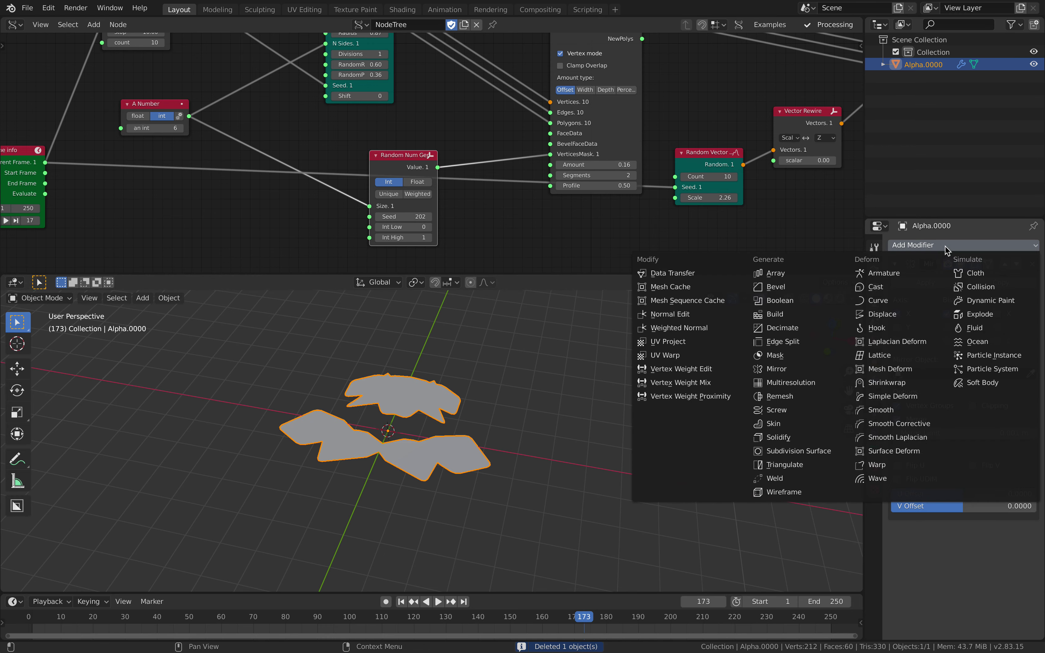
pyautogui.click(816, 436)
pyautogui.moveTo(930, 585); pyautogui.dragTo(955, 584)
# - Duplicate the solidified mesh and move the copy upward along the Z axis
pyautogui.moveTo(523, 424); pyautogui.dragTo(509, 414, button='middle')
pyautogui.hotkey('shift', 'd')
pyautogui.press('z')
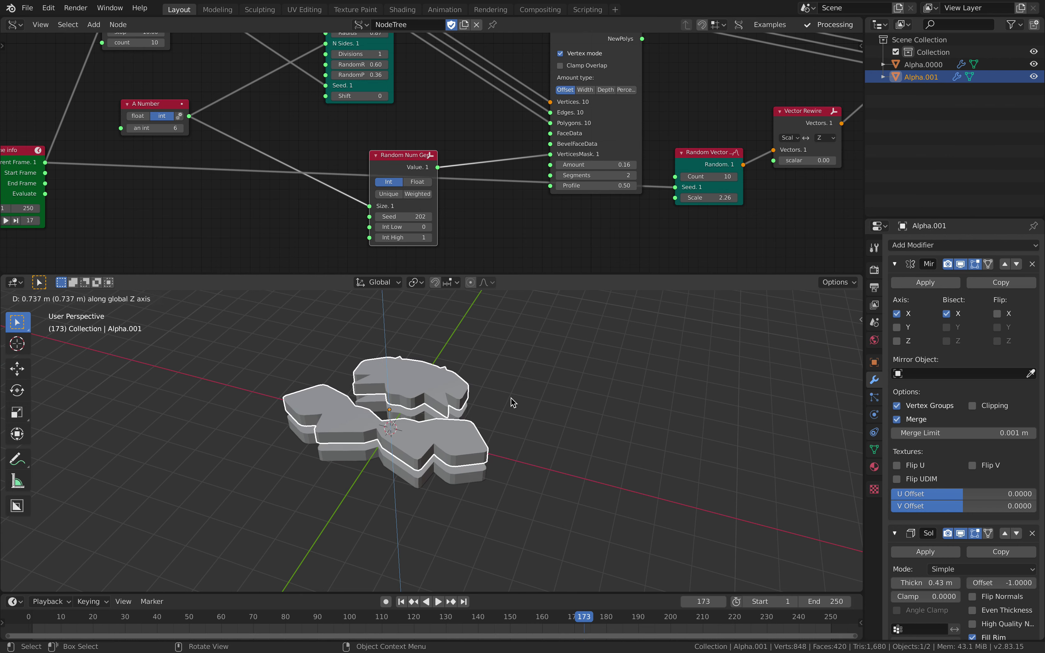
pyautogui.click(517, 398)
# - Advance one frame to 174, duplicate the live mesh, and move the copy upward along Z above the stack
pyautogui.press('Right')
pyautogui.click(394, 473)
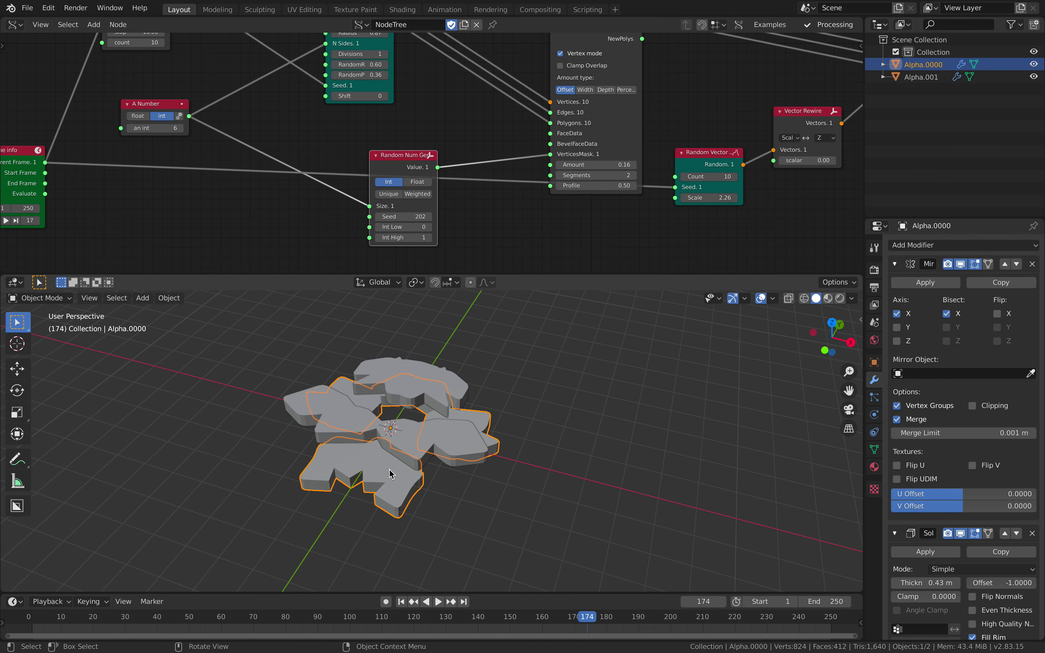
pyautogui.hotkey('shift', 'd')
pyautogui.press('z')
pyautogui.click(423, 429)
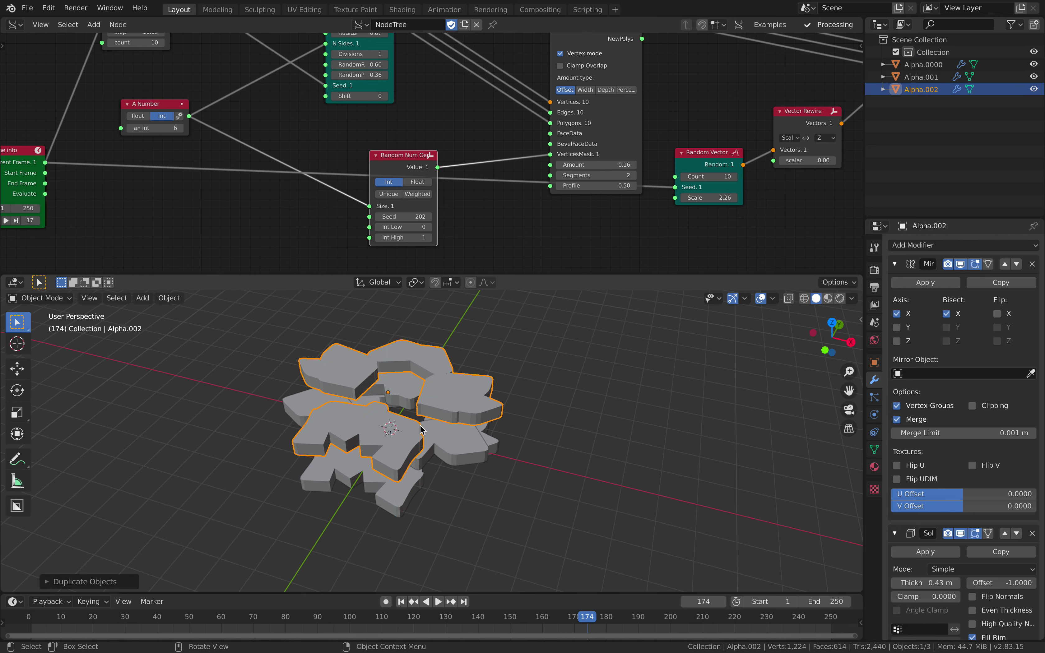
# - Advance to frame 177, duplicate the live mesh again, and raise the copy along Z to form the top layer
pyautogui.press('Right')
pyautogui.press('Right')
pyautogui.press('Right')
pyautogui.click(416, 495)
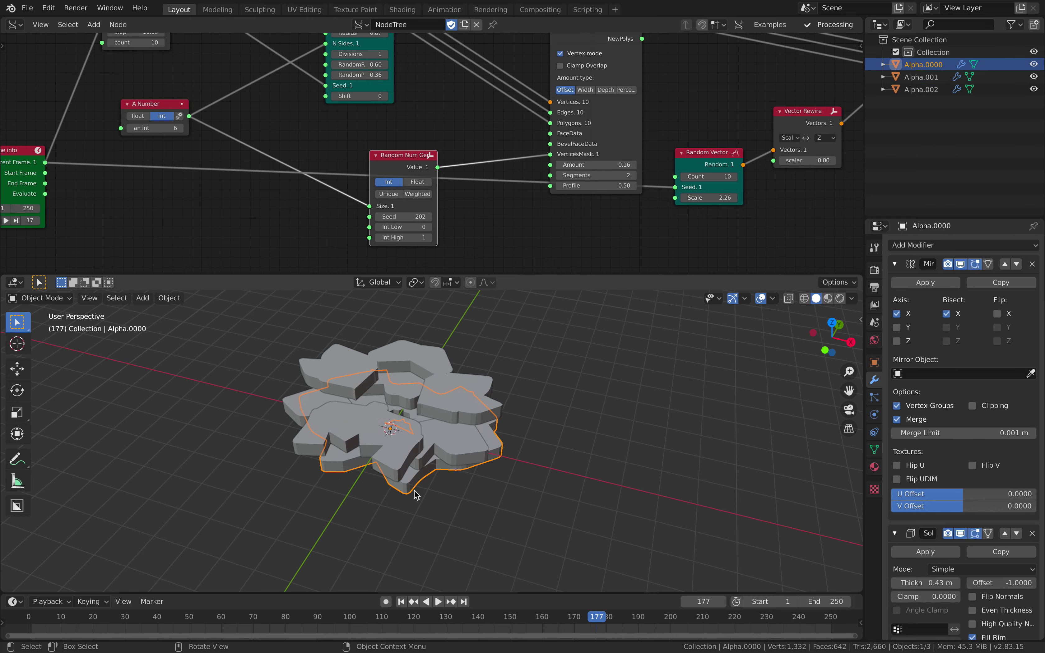
pyautogui.hotkey('shift', 'd')
pyautogui.press('z')
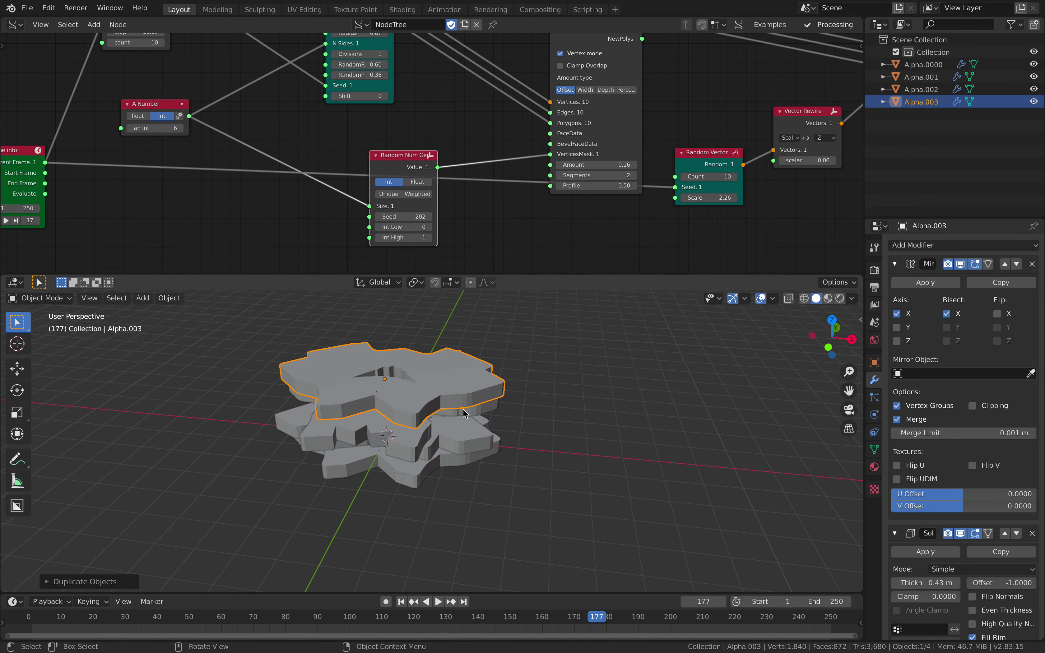
pyautogui.click(505, 413)
# - Play the animation with the layered stack viewed from above, and delete all stacked meshes including the live one
pyautogui.moveTo(504, 414); pyautogui.dragTo(564, 427, button='middle')
pyautogui.press('a')
pyautogui.press('a')
pyautogui.moveTo(508, 471)
pyautogui.mouseDown(button='middle')
pyautogui.moveTo(495, 510)
pyautogui.moveTo(492, 475)
pyautogui.mouseUp(button='middle')
pyautogui.press('space')
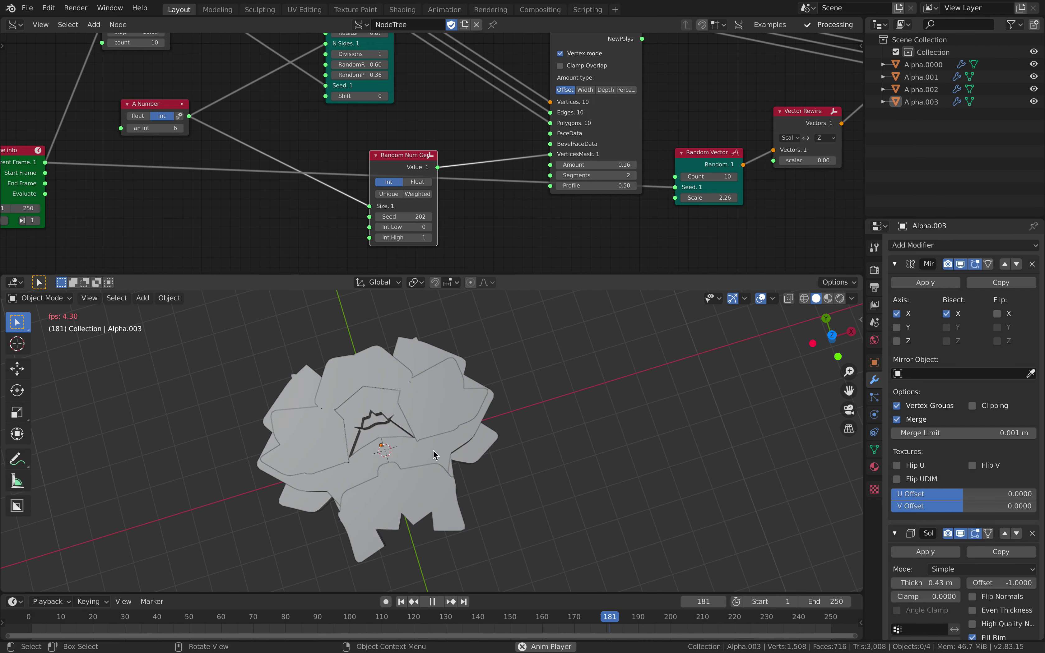
pyautogui.press('a')
pyautogui.press('Delete')
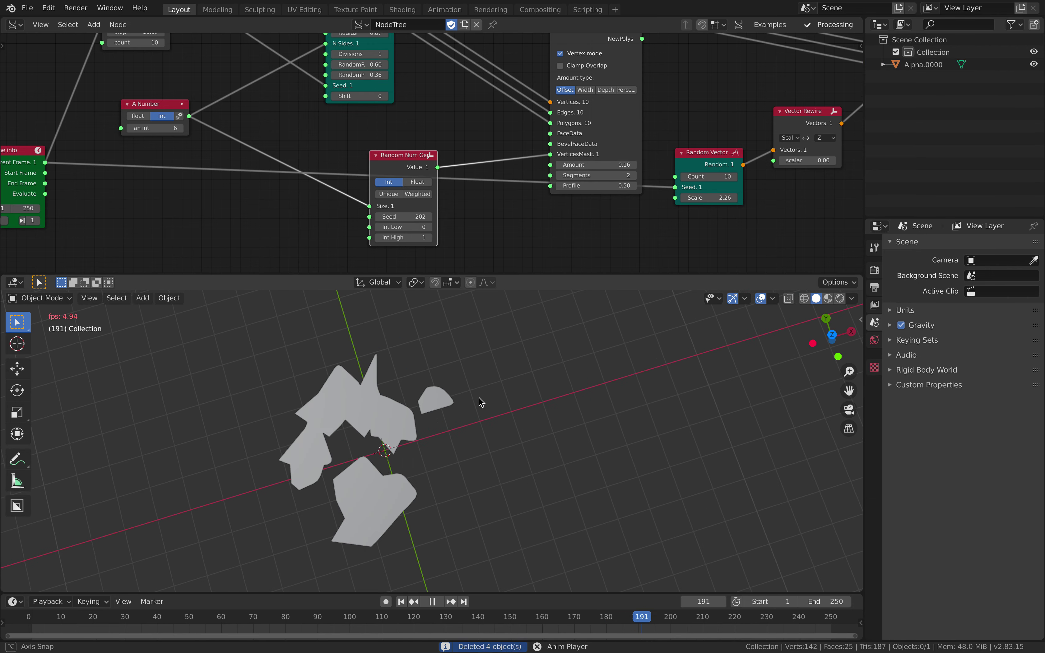
pyautogui.press('space')
# - Add a Mirror modifier with X-axis bisect to the regenerated live mesh and save the file
pyautogui.moveTo(511, 417); pyautogui.dragTo(449, 385, button='middle')
pyautogui.click(449, 385)
pyautogui.click(945, 245)
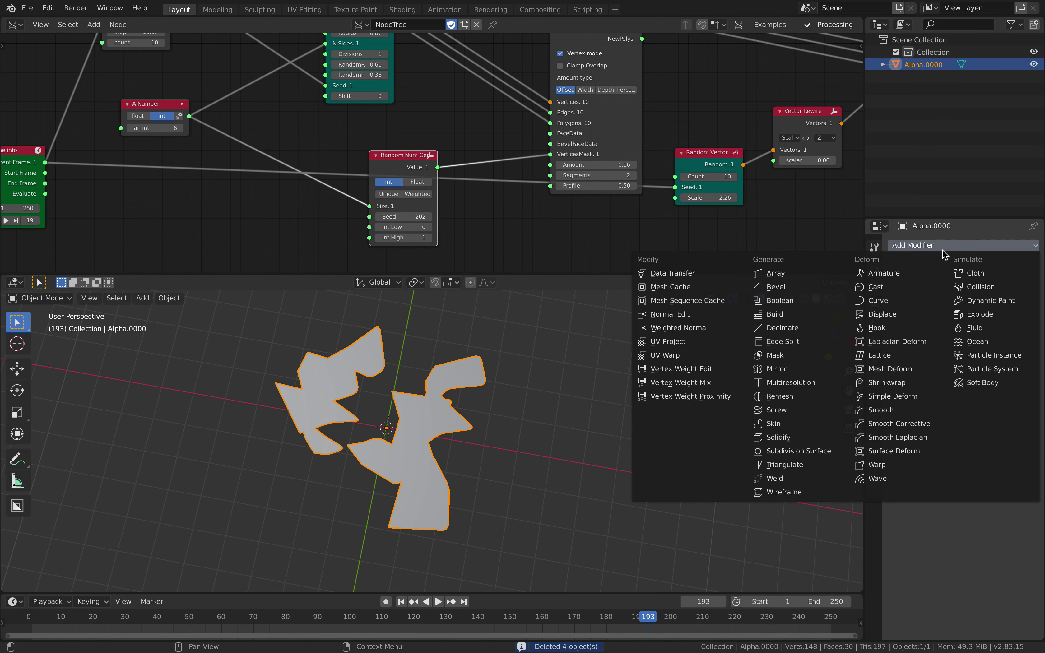
pyautogui.click(814, 370)
pyautogui.click(946, 313)
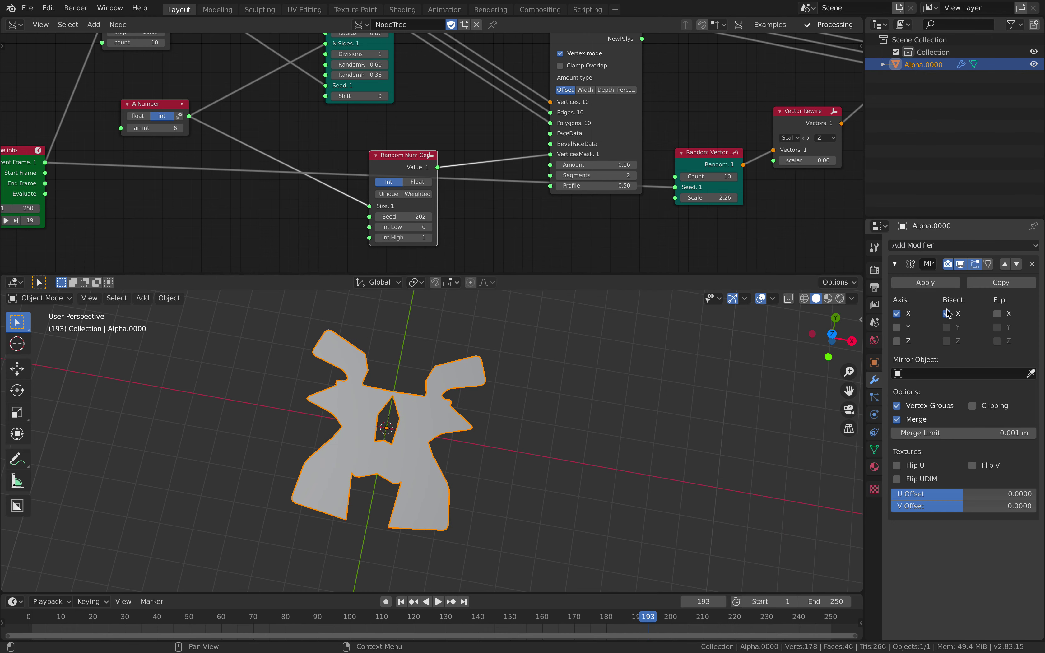
pyautogui.moveTo(734, 371); pyautogui.dragTo(675, 370, button='middle')
pyautogui.click(676, 370)
pyautogui.hotkey('ctrl', 's')
# - Enable the Y axis and Y bisect in the Mirror modifier, and play the animation on to frame 209
pyautogui.click(897, 328)
pyautogui.click(898, 327)
pyautogui.click(898, 328)
pyautogui.click(898, 328)
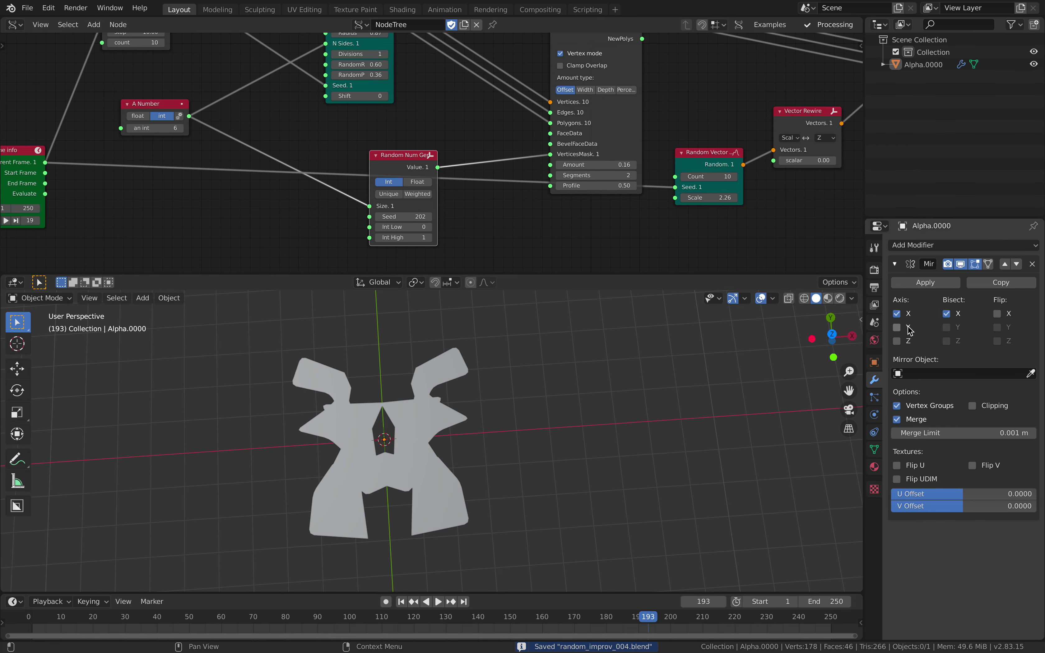
pyautogui.click(909, 329)
pyautogui.click(951, 328)
pyautogui.press('space')
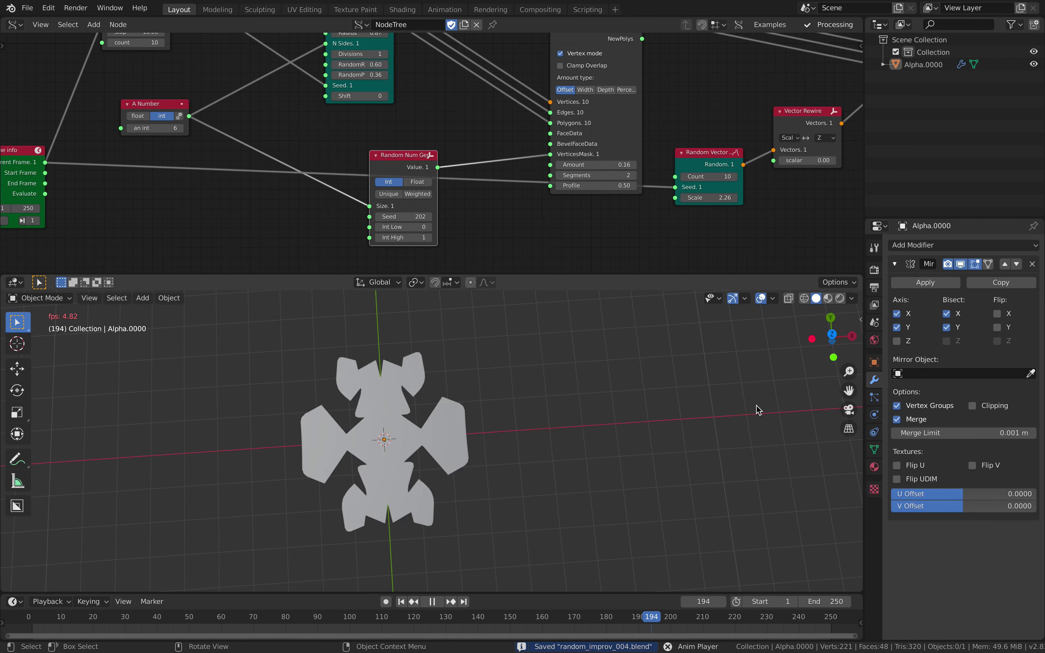
pyautogui.press('space')
pyautogui.moveTo(754, 410); pyautogui.dragTo(752, 424, button='middle')
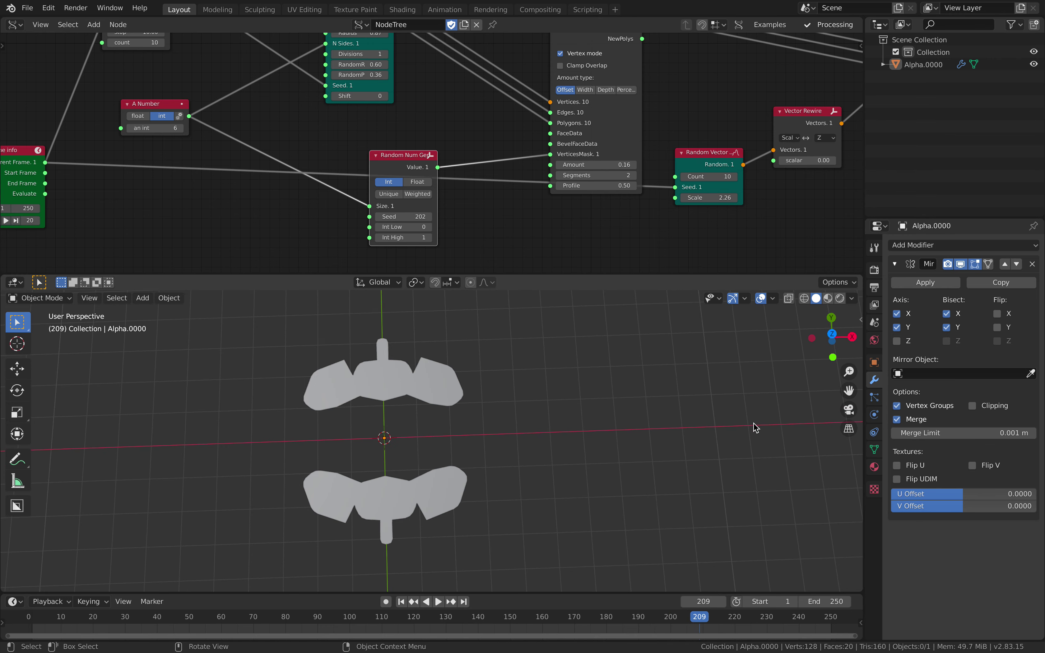
# - Save the file, turn on the Mirror modifier's Y flip, and play the animation on to frame 222
pyautogui.click(900, 329)
pyautogui.click(948, 328)
pyautogui.hotkey('ctrl', 's')
pyautogui.click(901, 330)
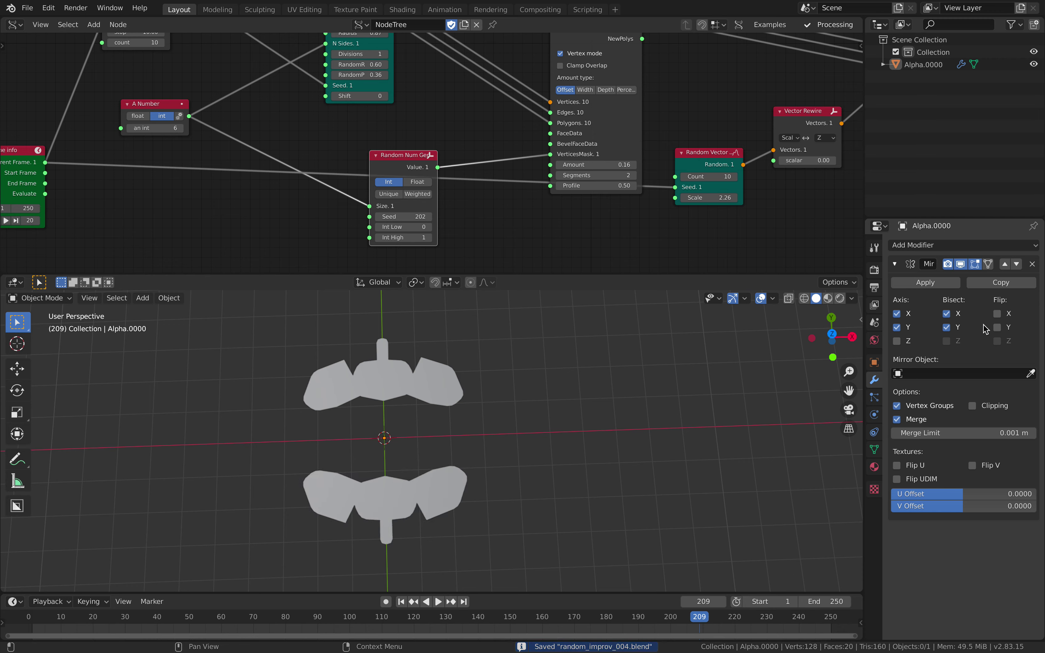
pyautogui.click(998, 328)
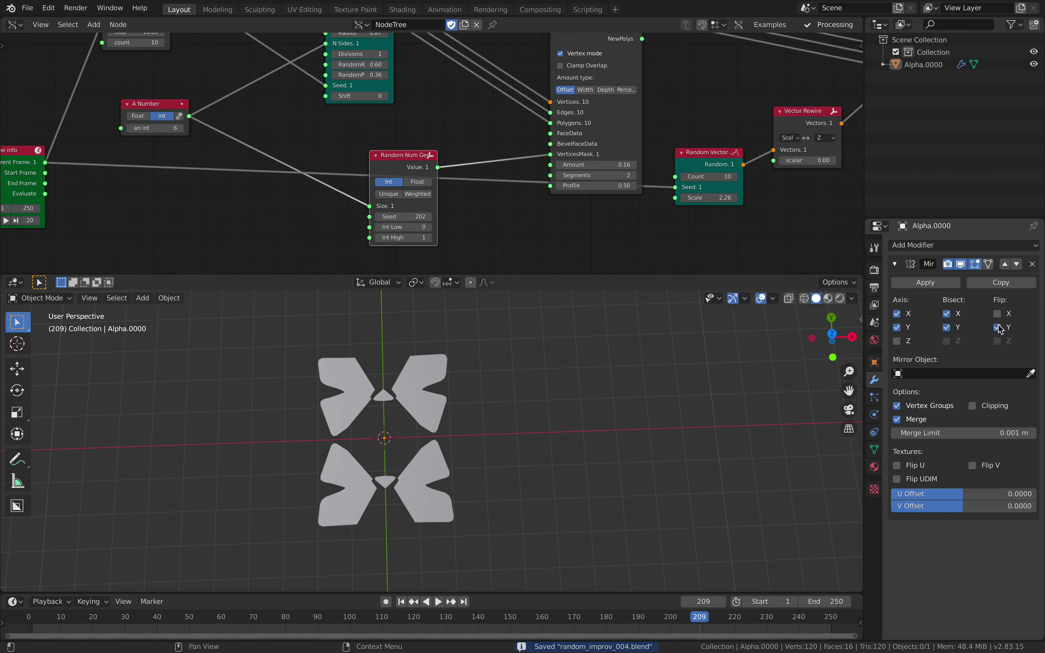
pyautogui.press('space')
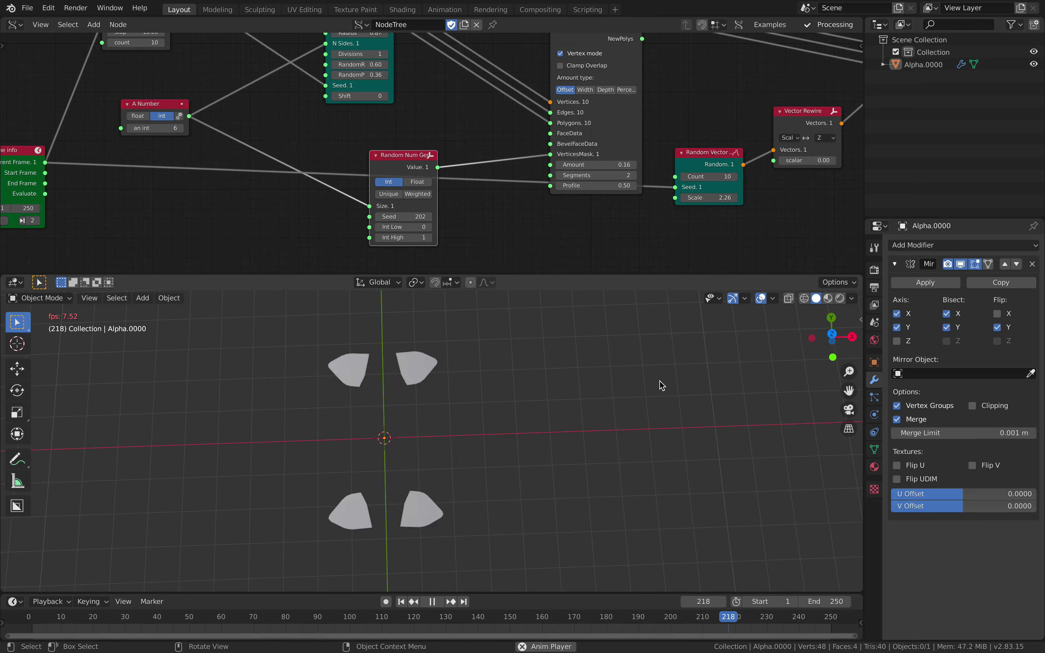
pyautogui.press('space')
# - Try the Mirror modifier's X flip, switch it back off, and play the animation on to frame 226
pyautogui.click(1006, 314)
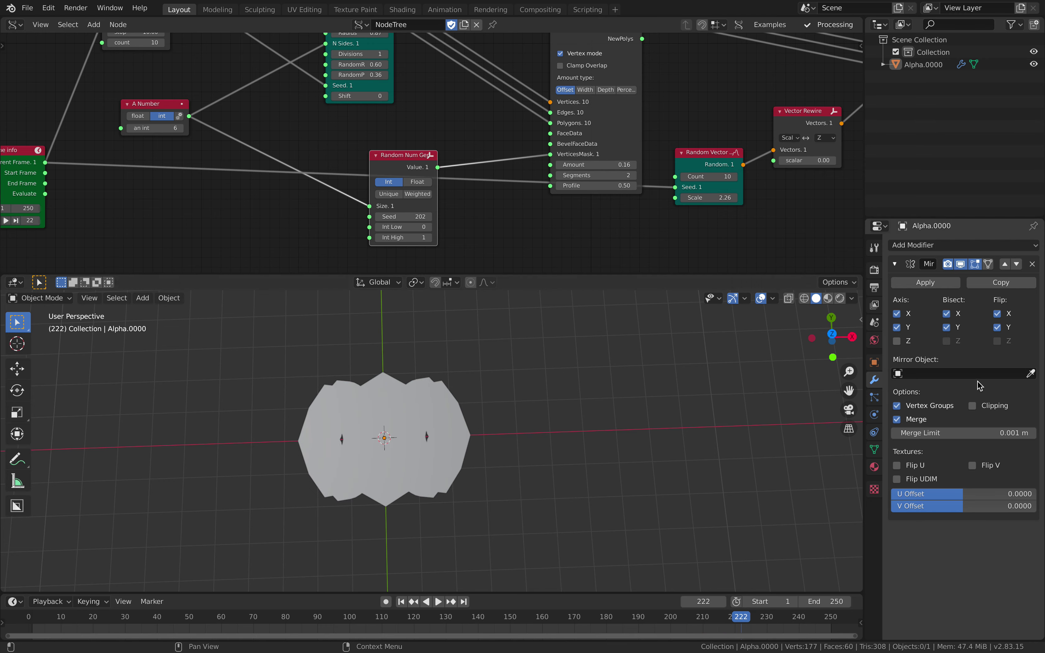
pyautogui.click(1001, 316)
pyautogui.press('space')
pyautogui.press('space')
# - Save the file and select the live mirrored mesh
pyautogui.moveTo(526, 419); pyautogui.dragTo(487, 385, button='middle')
pyautogui.hotkey('ctrl', 's')
pyautogui.press('a')
pyautogui.moveTo(492, 421); pyautogui.dragTo(492, 413, button='middle')
# - Tidy the node tree by repositioning the Matrix Apply, Bevel, Merge Mesh 2D and mesh viewer nodes
pyautogui.scroll(-9, 491, 185)
pyautogui.moveTo(492, 189); pyautogui.dragTo(457, 205, button='middle')
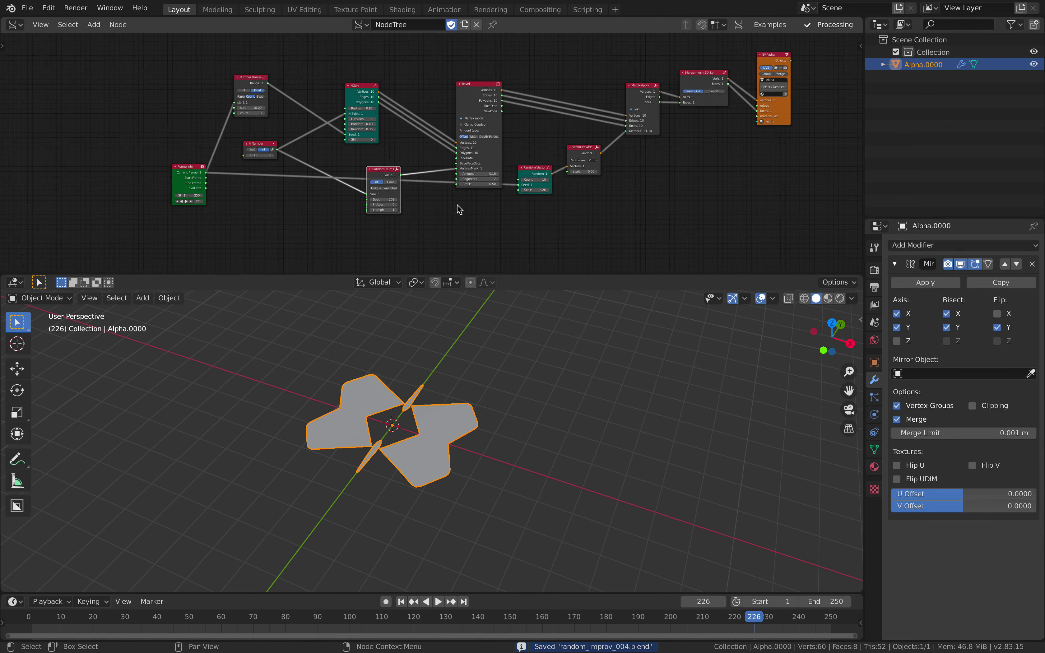
pyautogui.moveTo(489, 138); pyautogui.dragTo(418, 147, button='middle')
pyautogui.scroll(3, 418, 148)
pyautogui.moveTo(608, 82); pyautogui.dragTo(590, 84)
pyautogui.moveTo(414, 80); pyautogui.dragTo(405, 64)
pyautogui.moveTo(684, 83); pyautogui.dragTo(683, 92)
pyautogui.moveTo(777, 109); pyautogui.dragTo(776, 133)
pyautogui.moveTo(606, 132); pyautogui.dragTo(656, 143, button='middle')
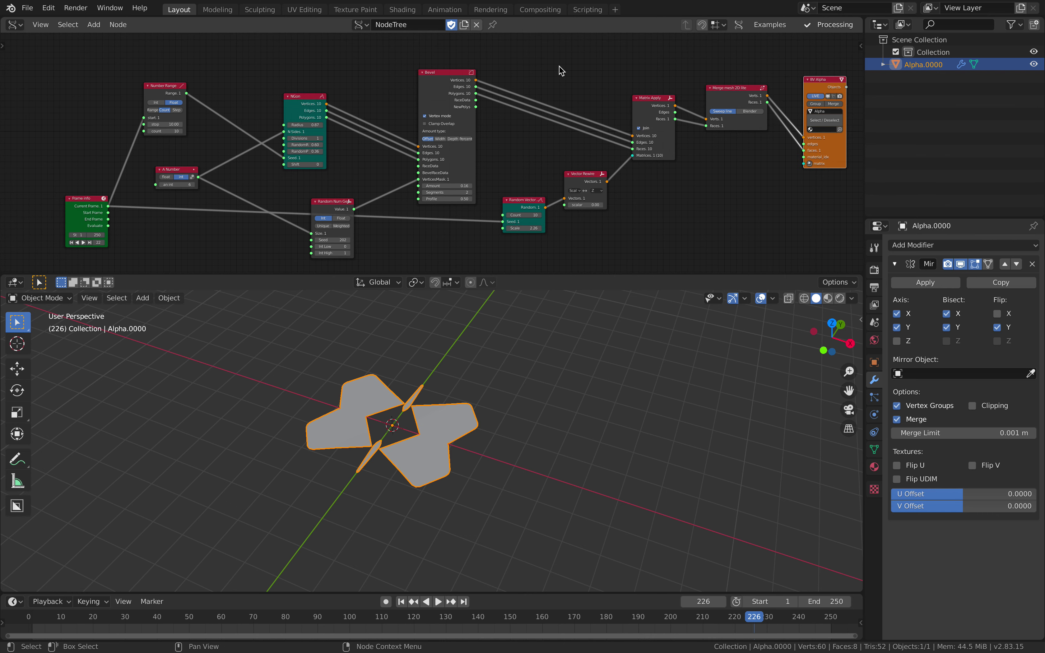